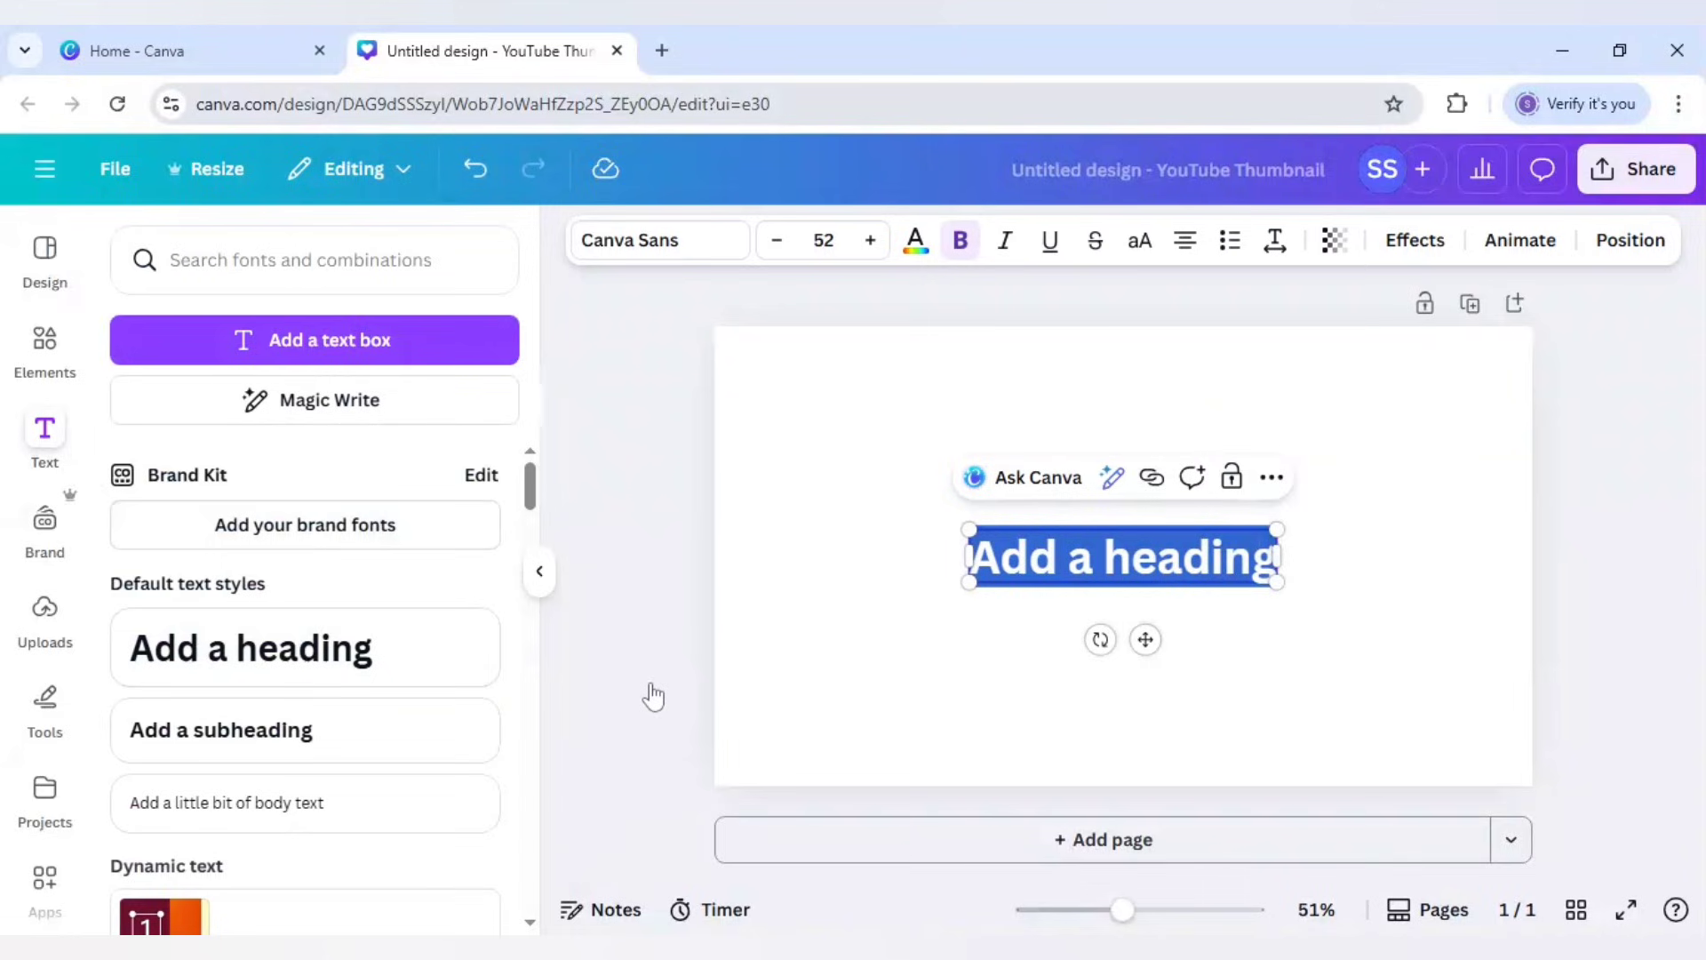
- Replace the heading text with SWEDEN and set its font to Sports World
{"action": "type", "text": "SWEDEN"}
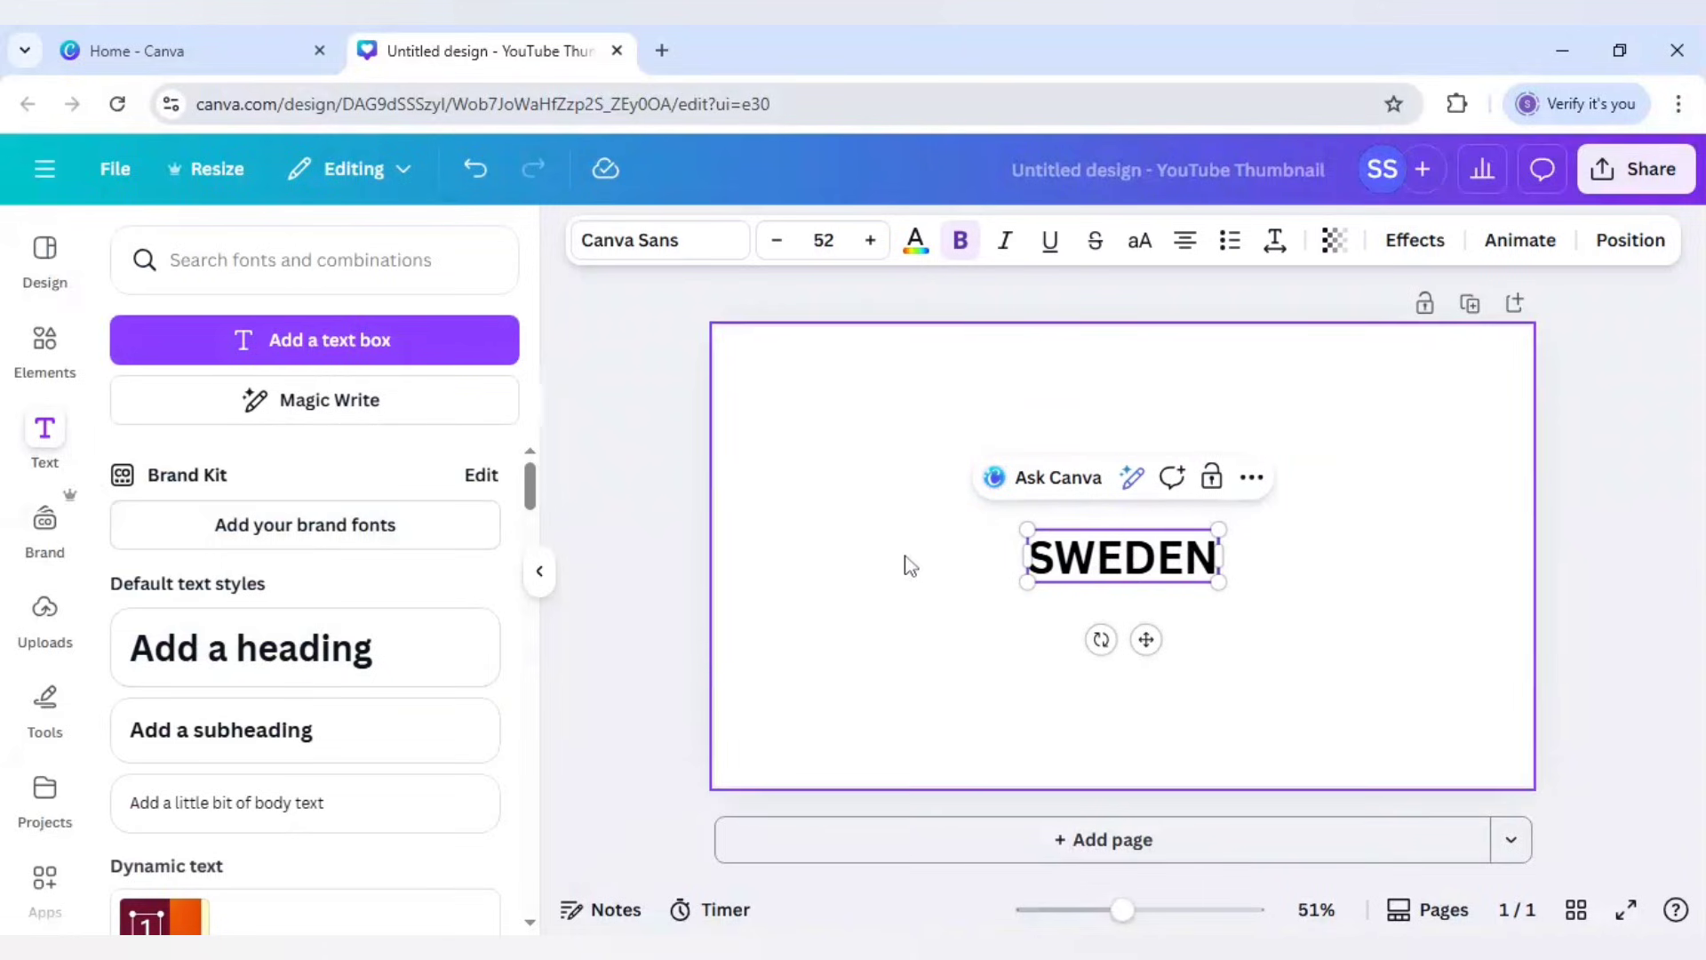
{"action": "left_click", "coordinate": [690, 251]}
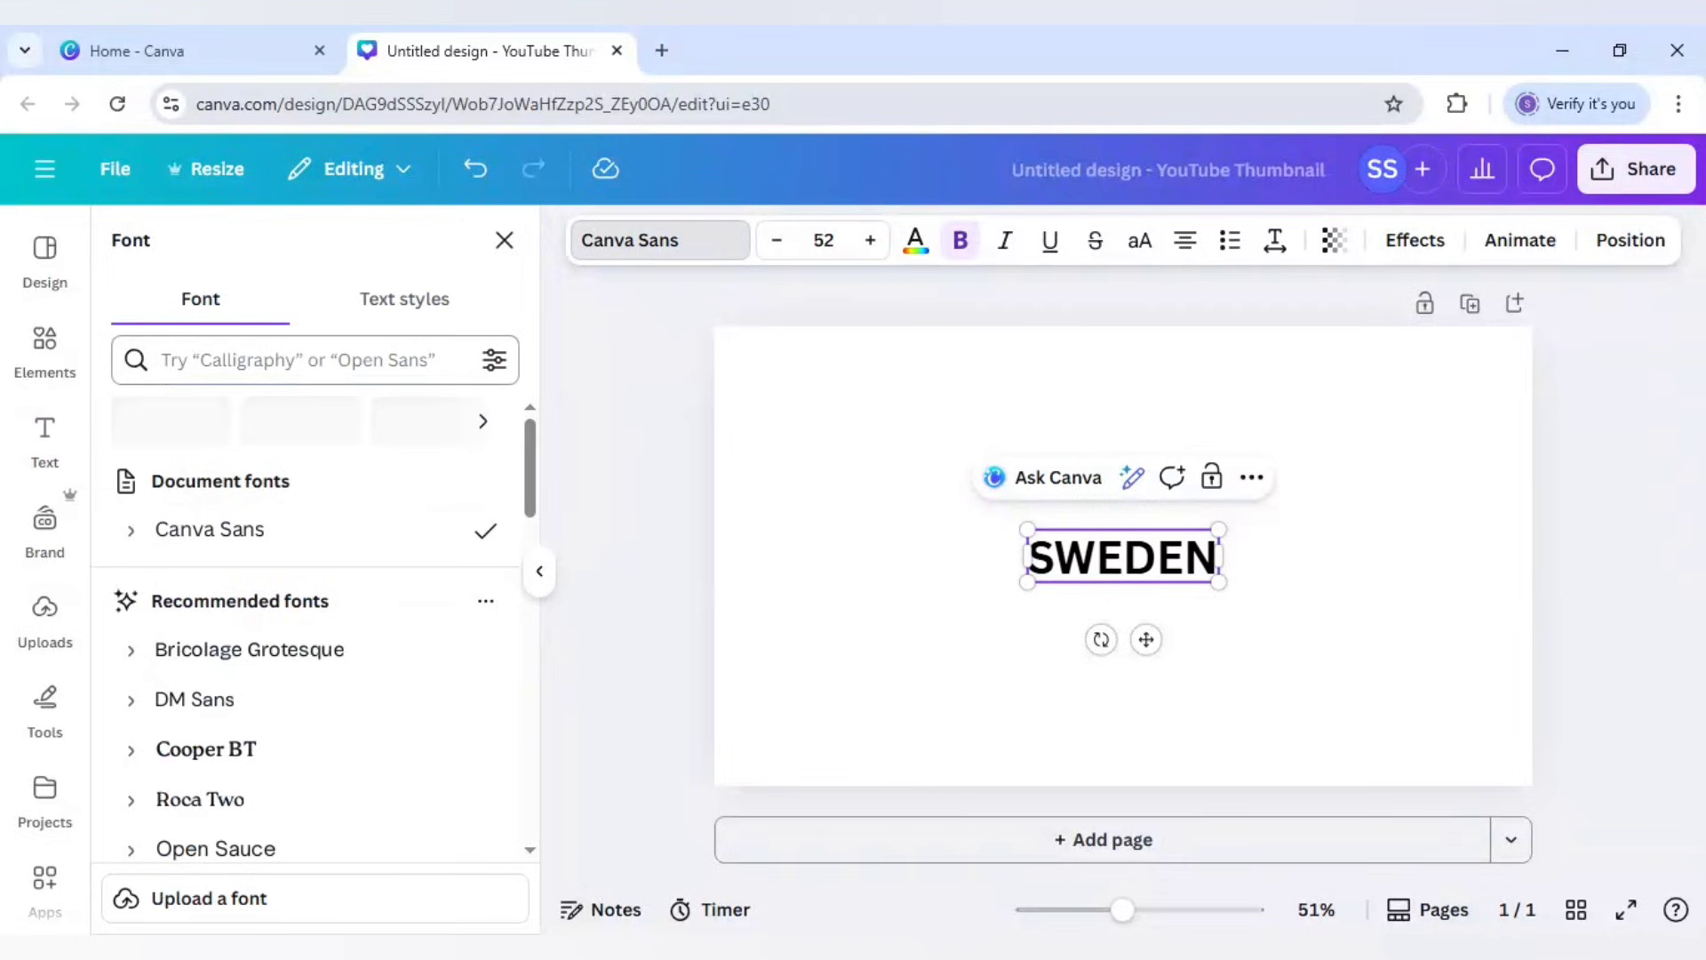
{"action": "left_click", "coordinate": [162, 360]}
{"action": "type", "text": "sport"}
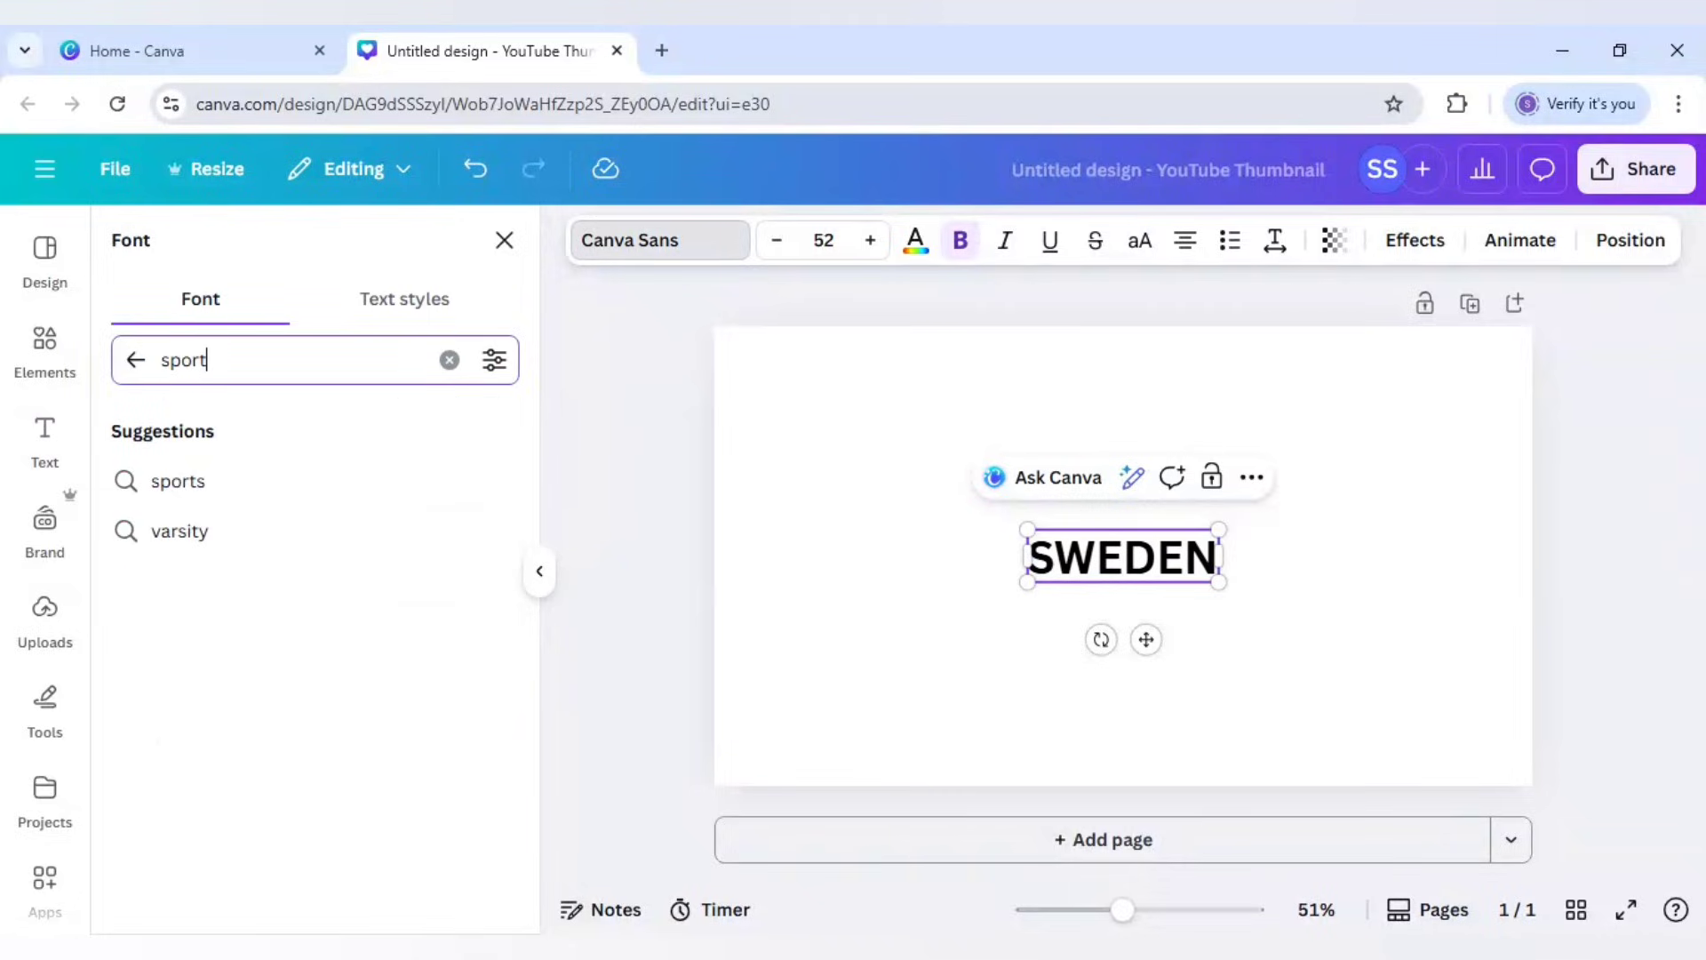
{"action": "type", "text": "s world"}
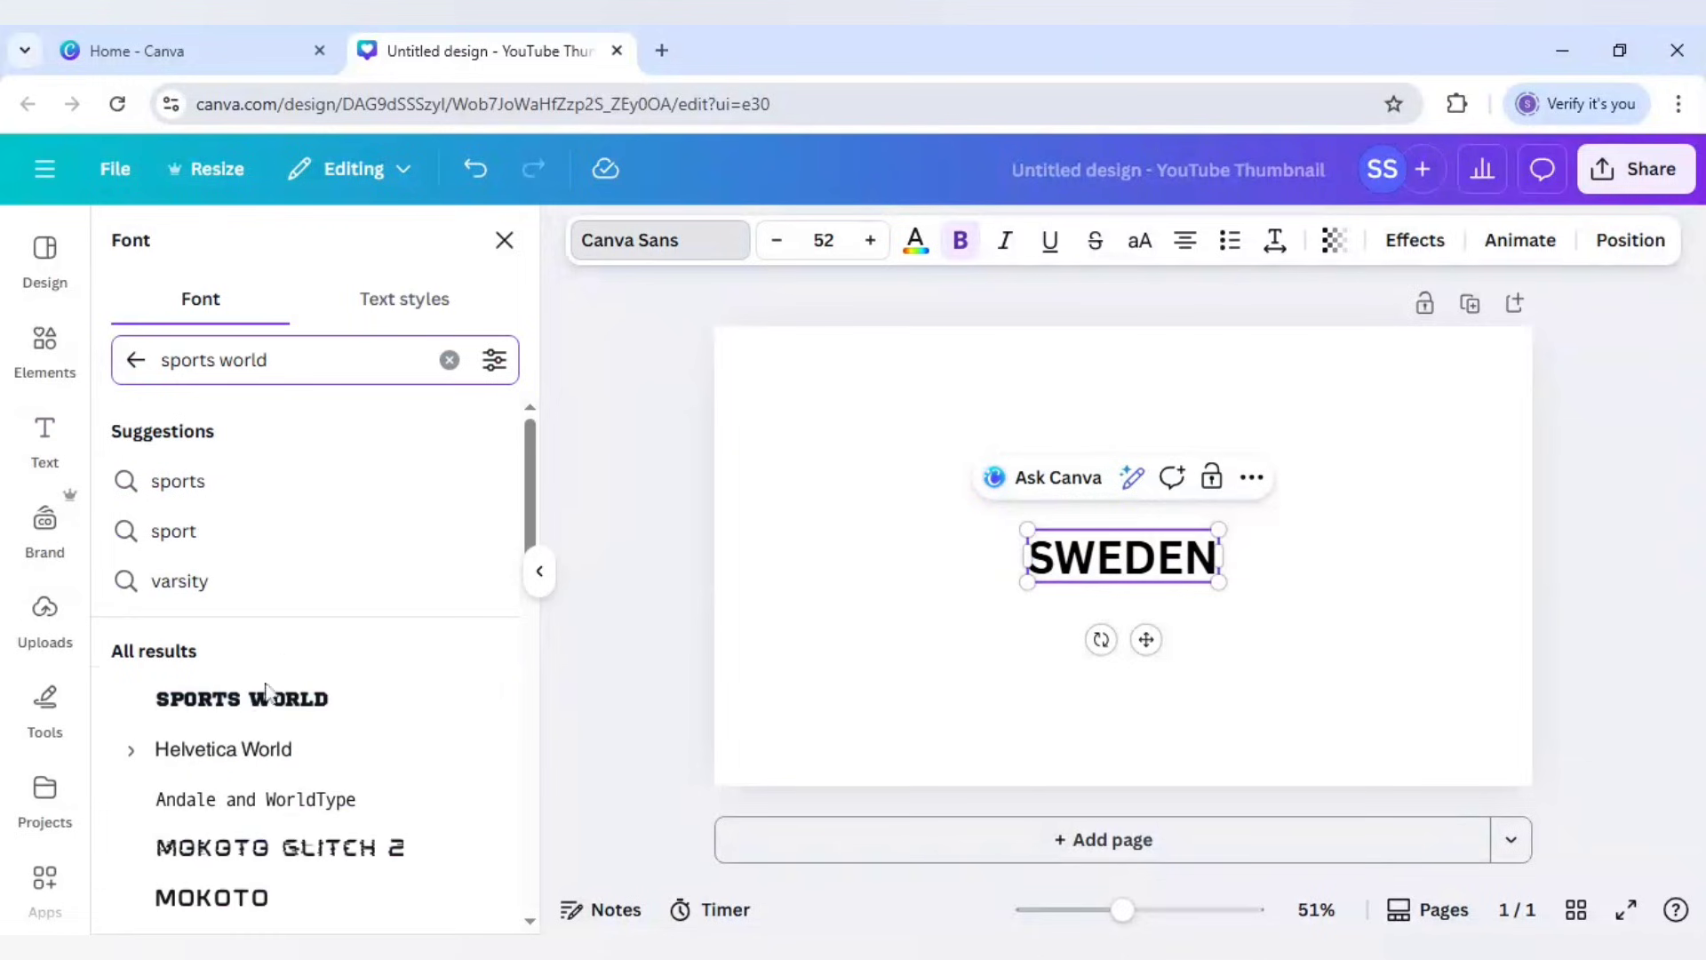
{"action": "left_click", "coordinate": [262, 708]}
{"action": "left_click", "coordinate": [263, 708]}
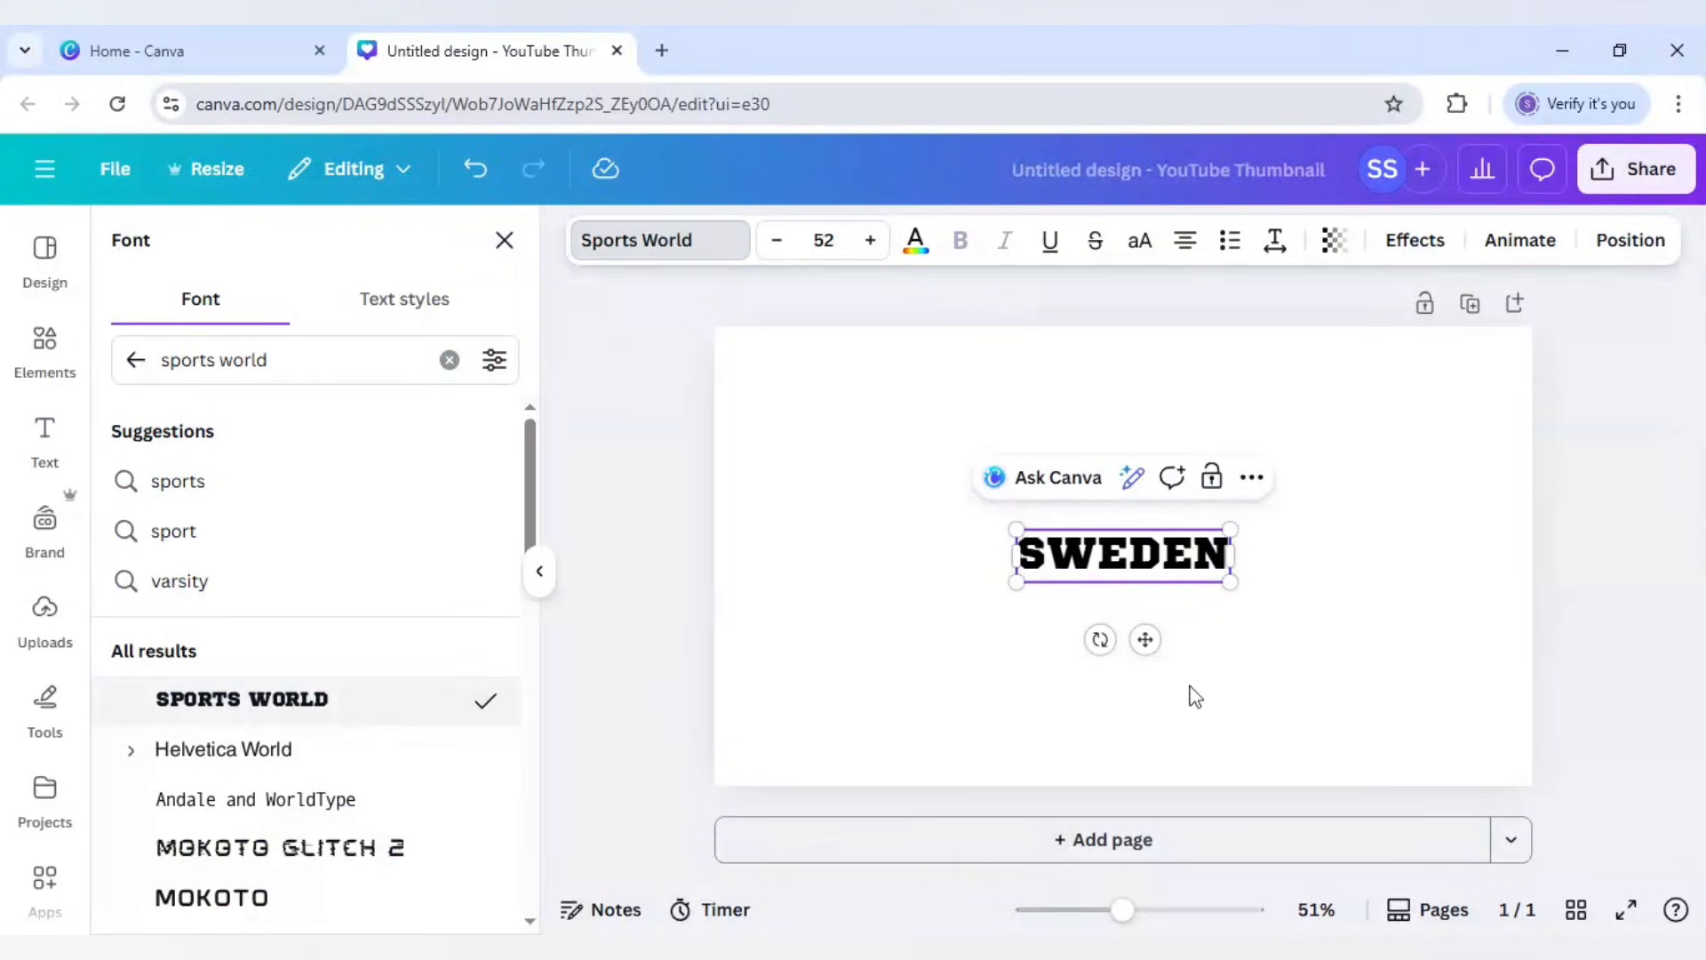
- Enlarge the SWEDEN text to font size 136 and move it to the upper middle of the page
{"action": "left_click_drag", "start_coordinate": [1015, 581], "coordinate": [805, 657]}
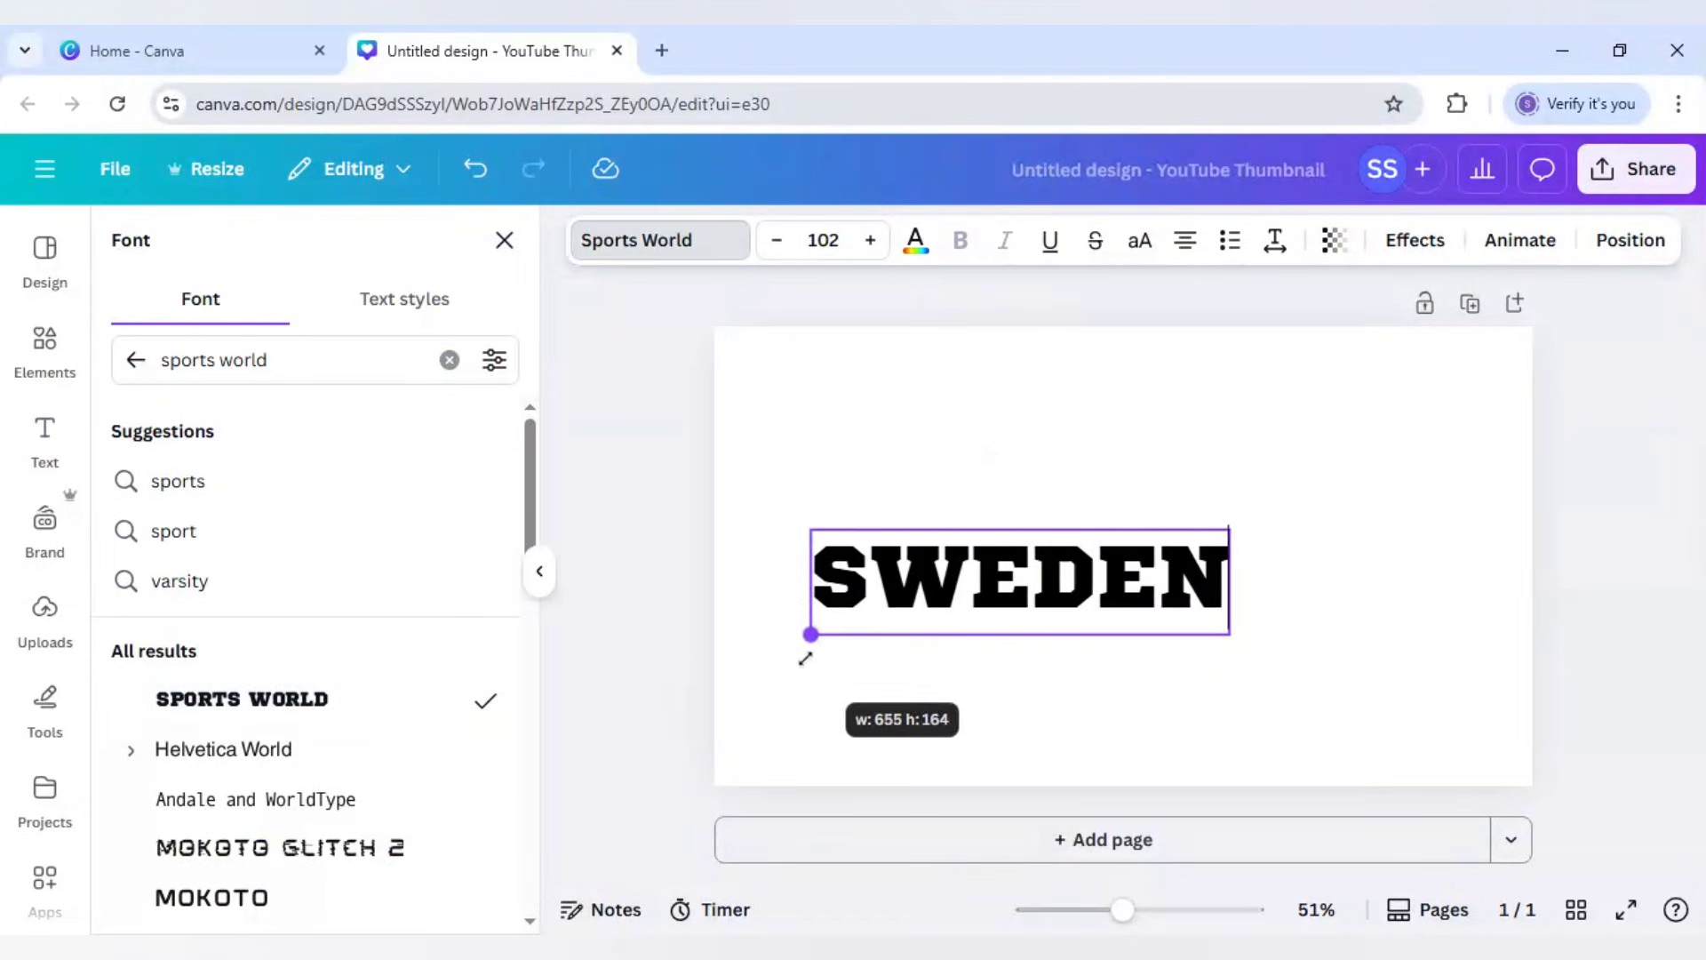
{"action": "left_click", "coordinate": [1308, 585]}
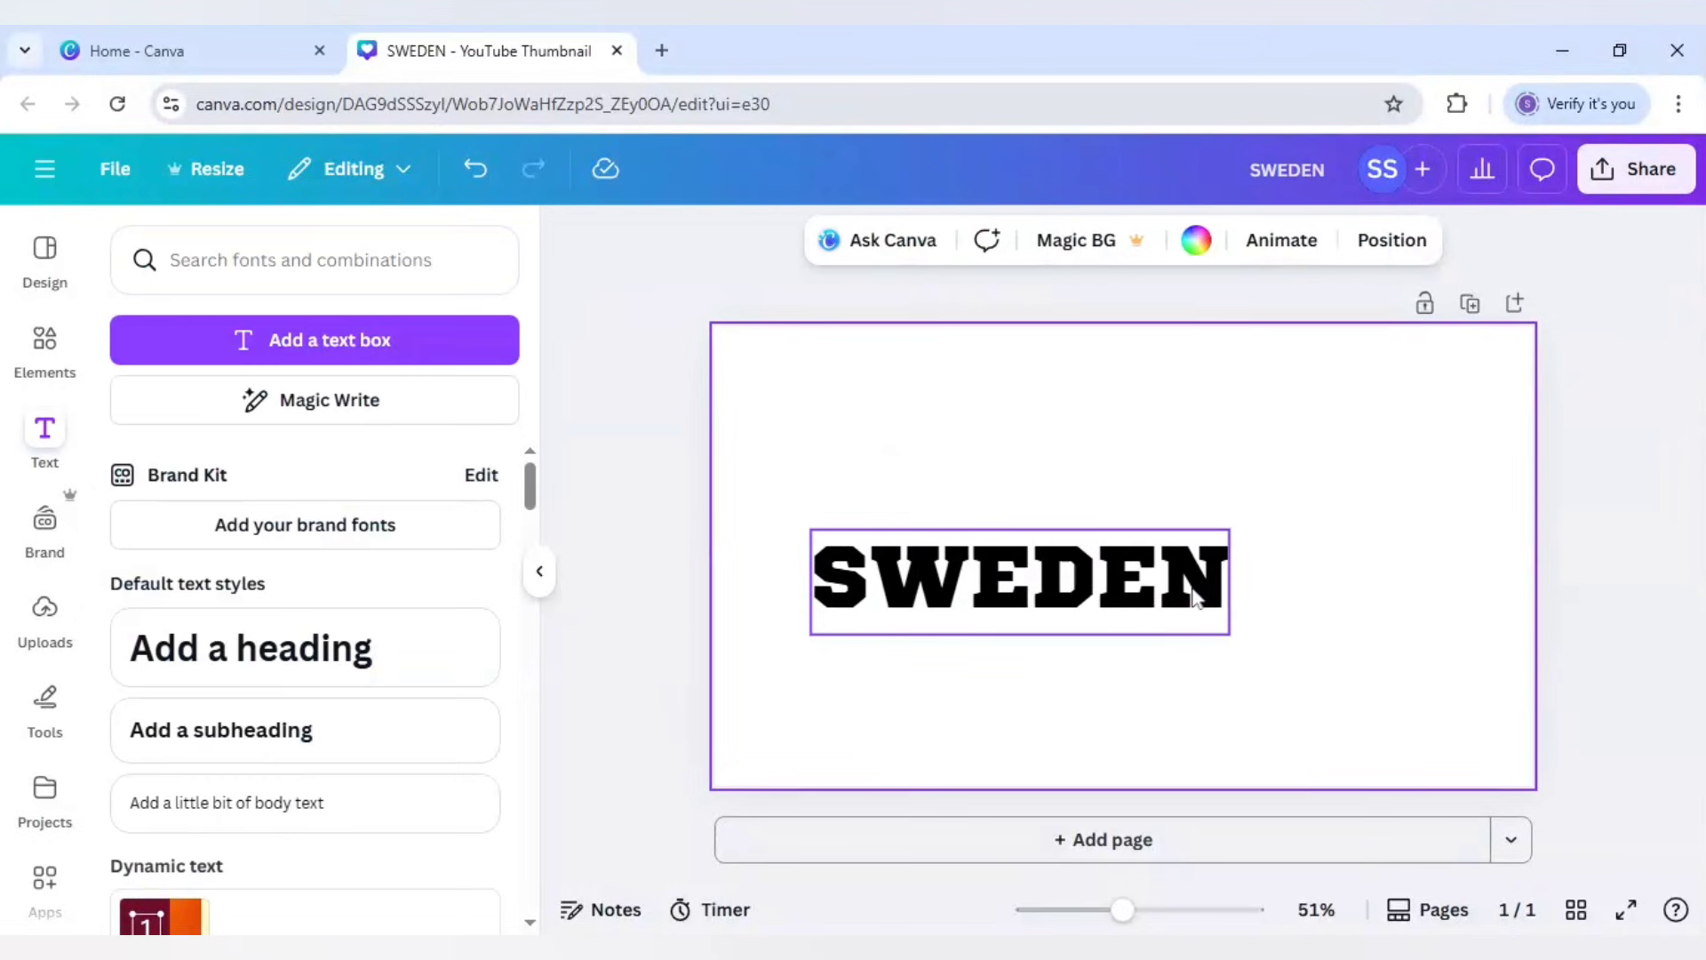
{"action": "left_click", "coordinate": [1208, 569]}
{"action": "left_click_drag", "start_coordinate": [1230, 530], "coordinate": [1383, 449]}
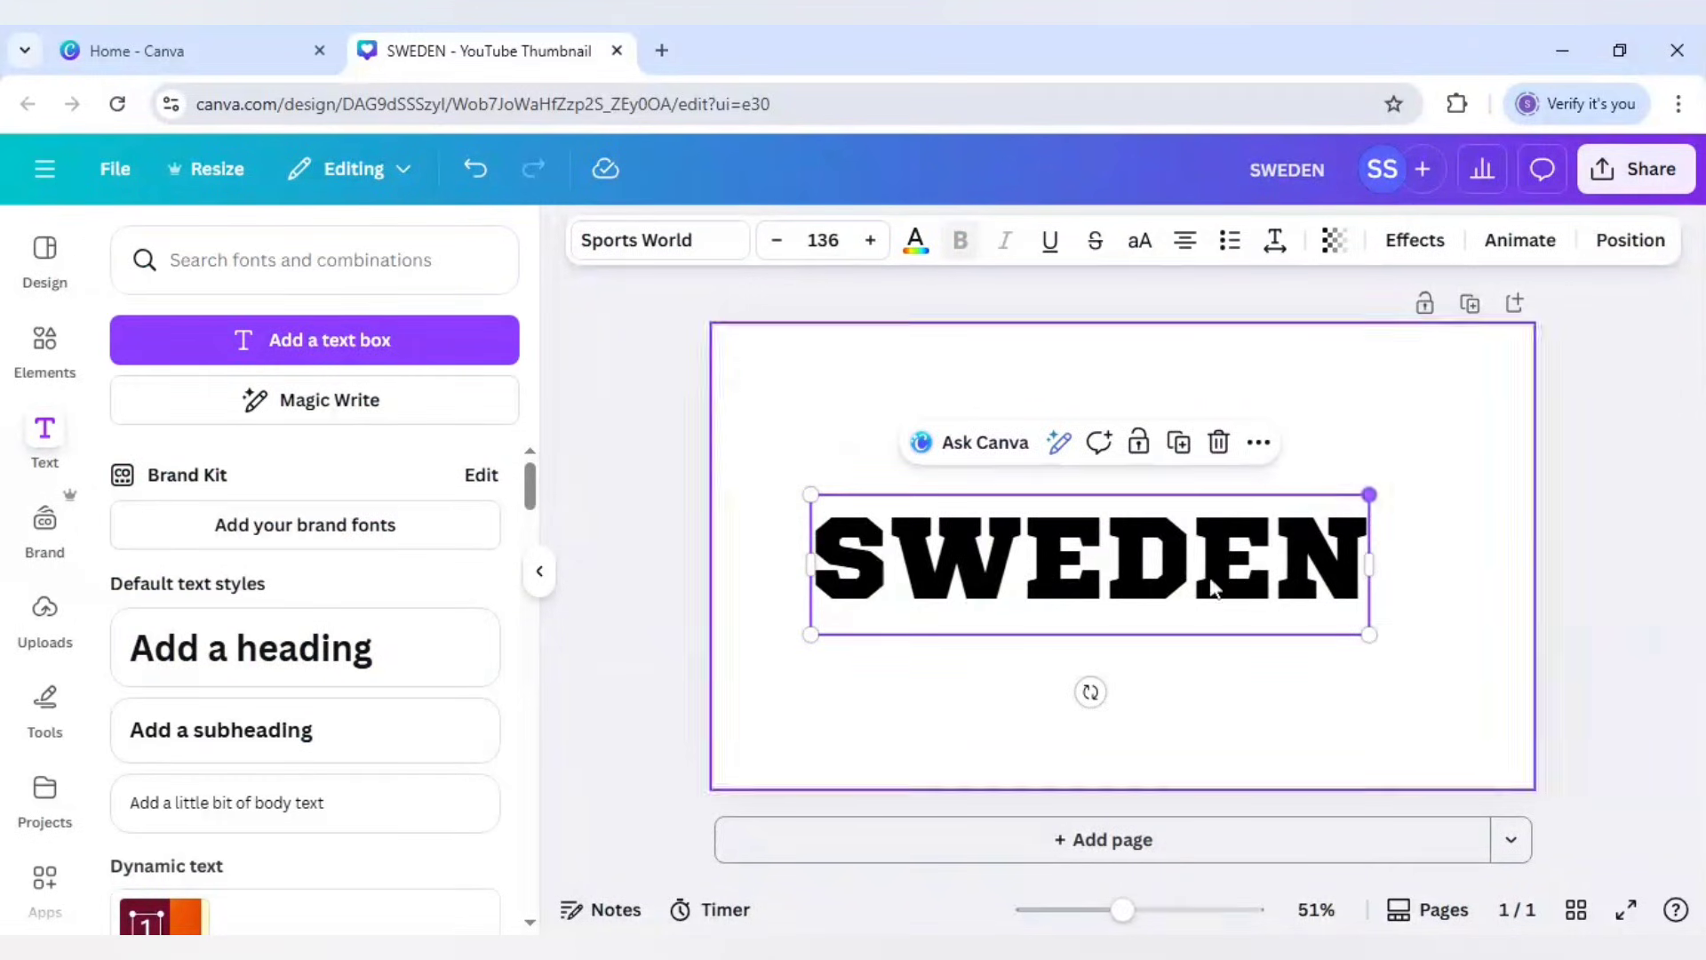
{"action": "left_click_drag", "start_coordinate": [1200, 581], "coordinate": [1219, 467]}
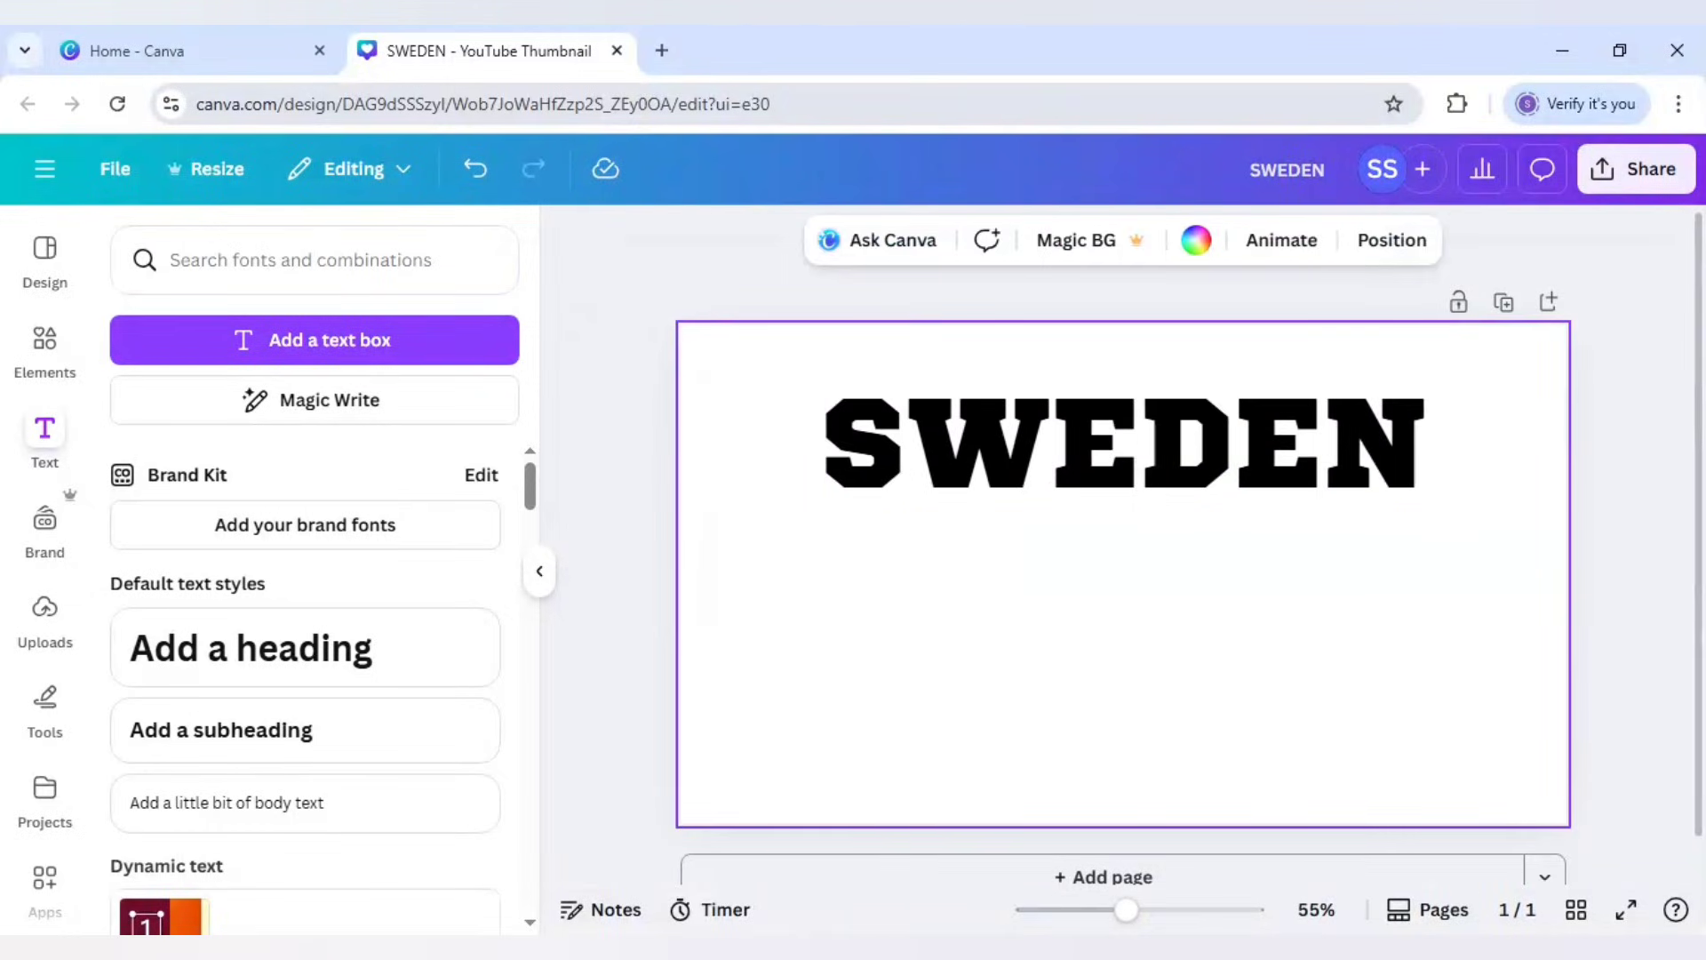
- Add a black square shape to the page and place it beneath the letter S
{"action": "key", "text": "r"}
{"action": "left_click", "coordinate": [948, 688]}
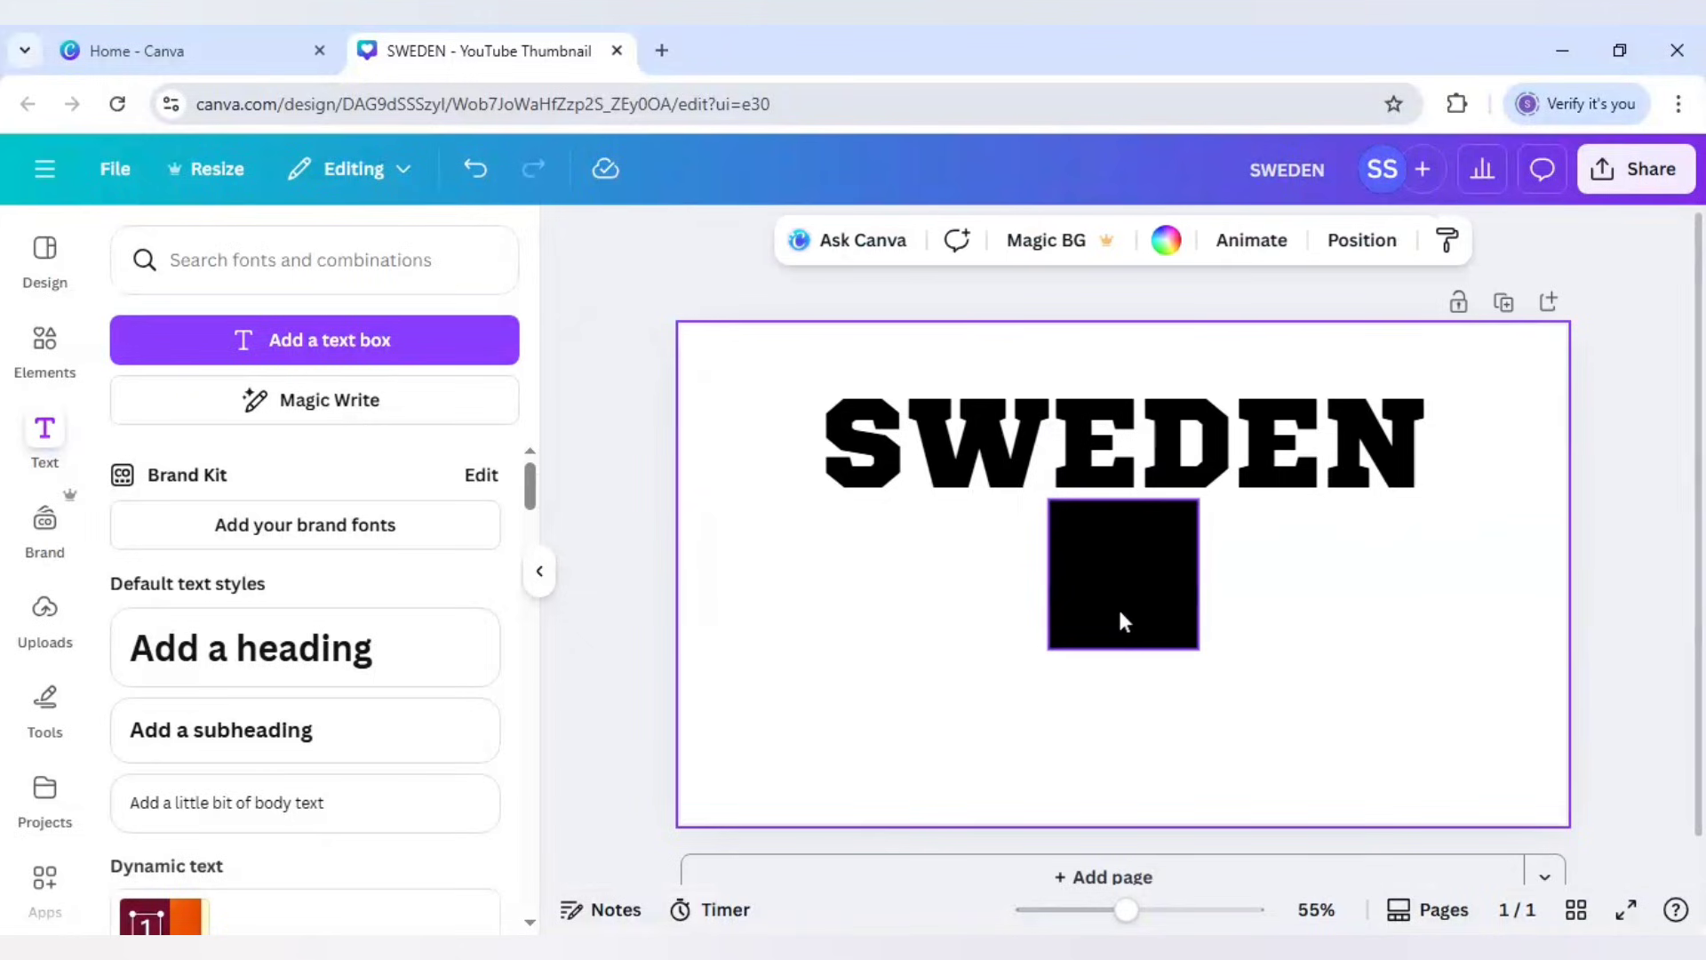
{"action": "left_click", "coordinate": [1128, 596]}
{"action": "left_click_drag", "start_coordinate": [1128, 596], "coordinate": [889, 574]}
{"action": "left_click_drag", "start_coordinate": [1186, 910], "coordinate": [882, 878]}
{"action": "scroll", "coordinate": [905, 720], "scroll_direction": "up", "scroll_amount": 4}
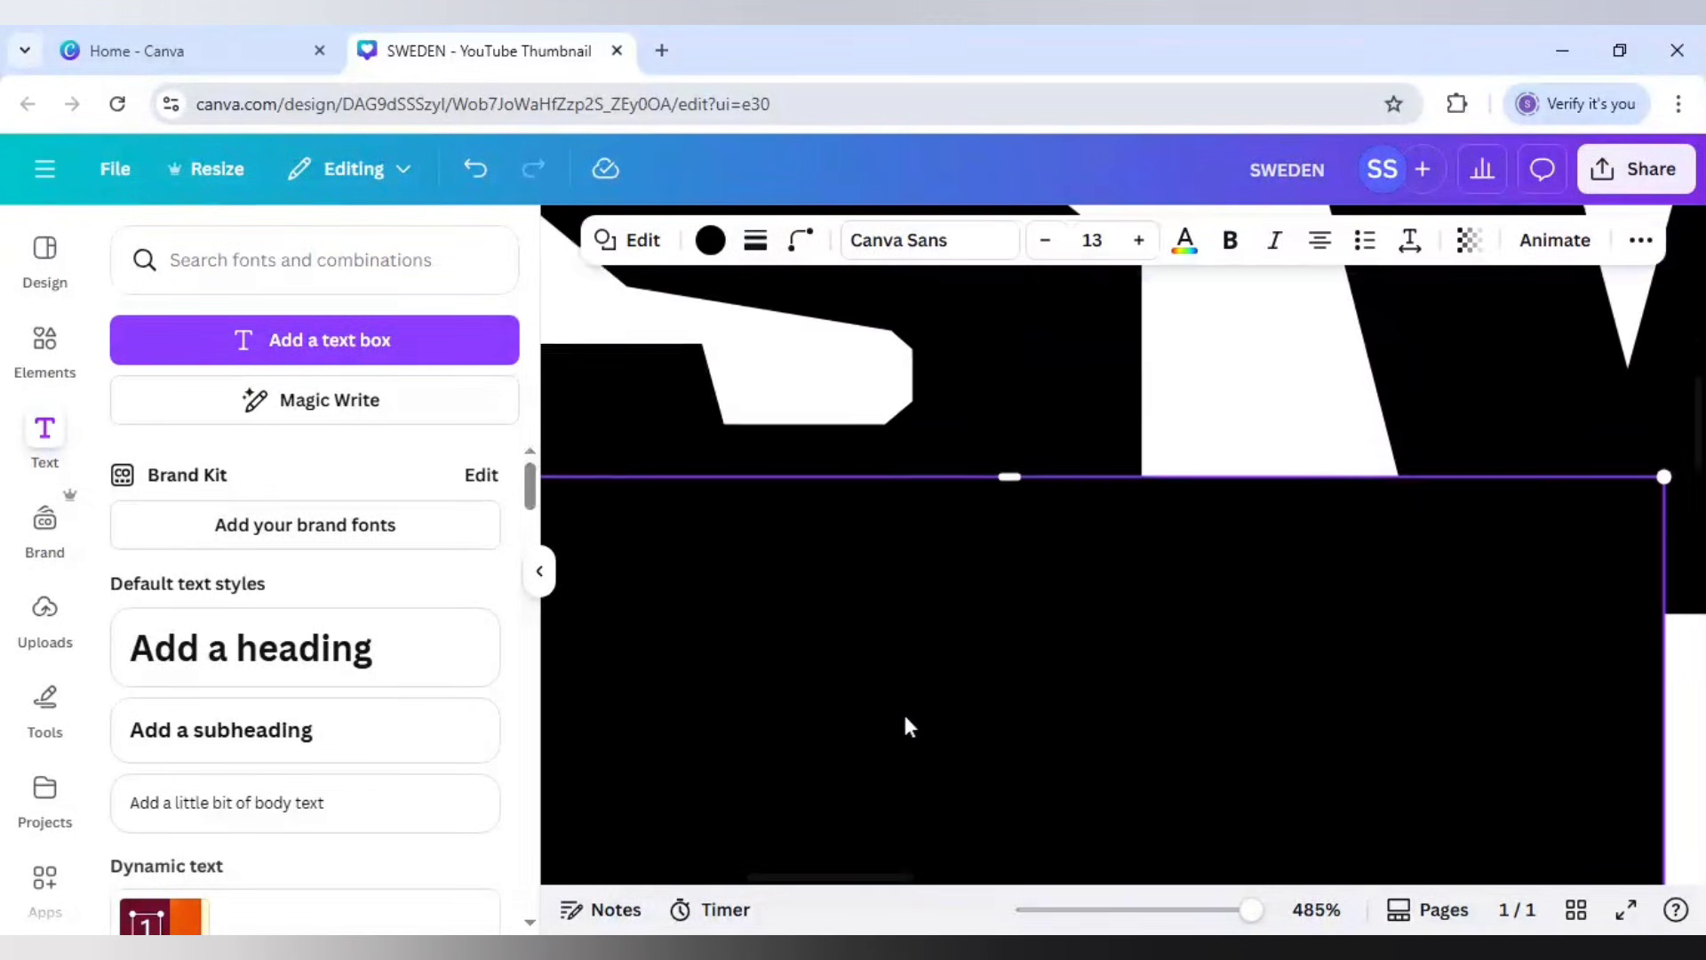
- Narrow the black shape from both sides so its edges line up with the letter S
{"action": "left_click_drag", "start_coordinate": [1653, 659], "coordinate": [1134, 656]}
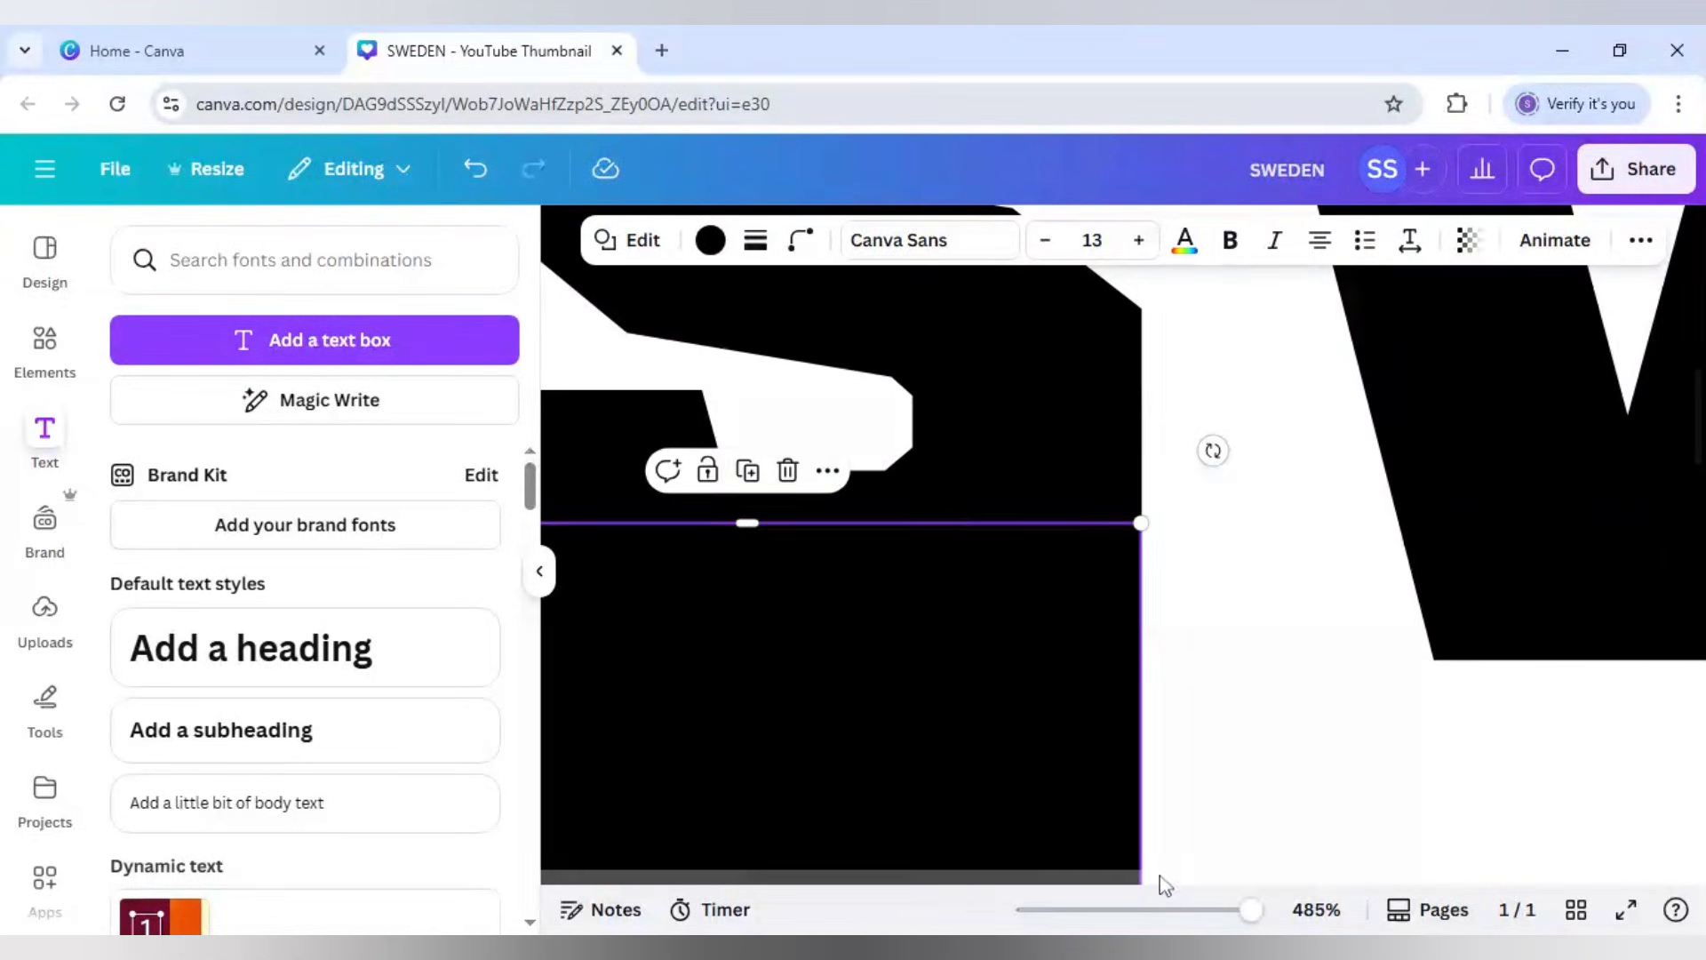
{"action": "scroll", "coordinate": [1155, 880], "scroll_direction": "right", "scroll_amount": 3}
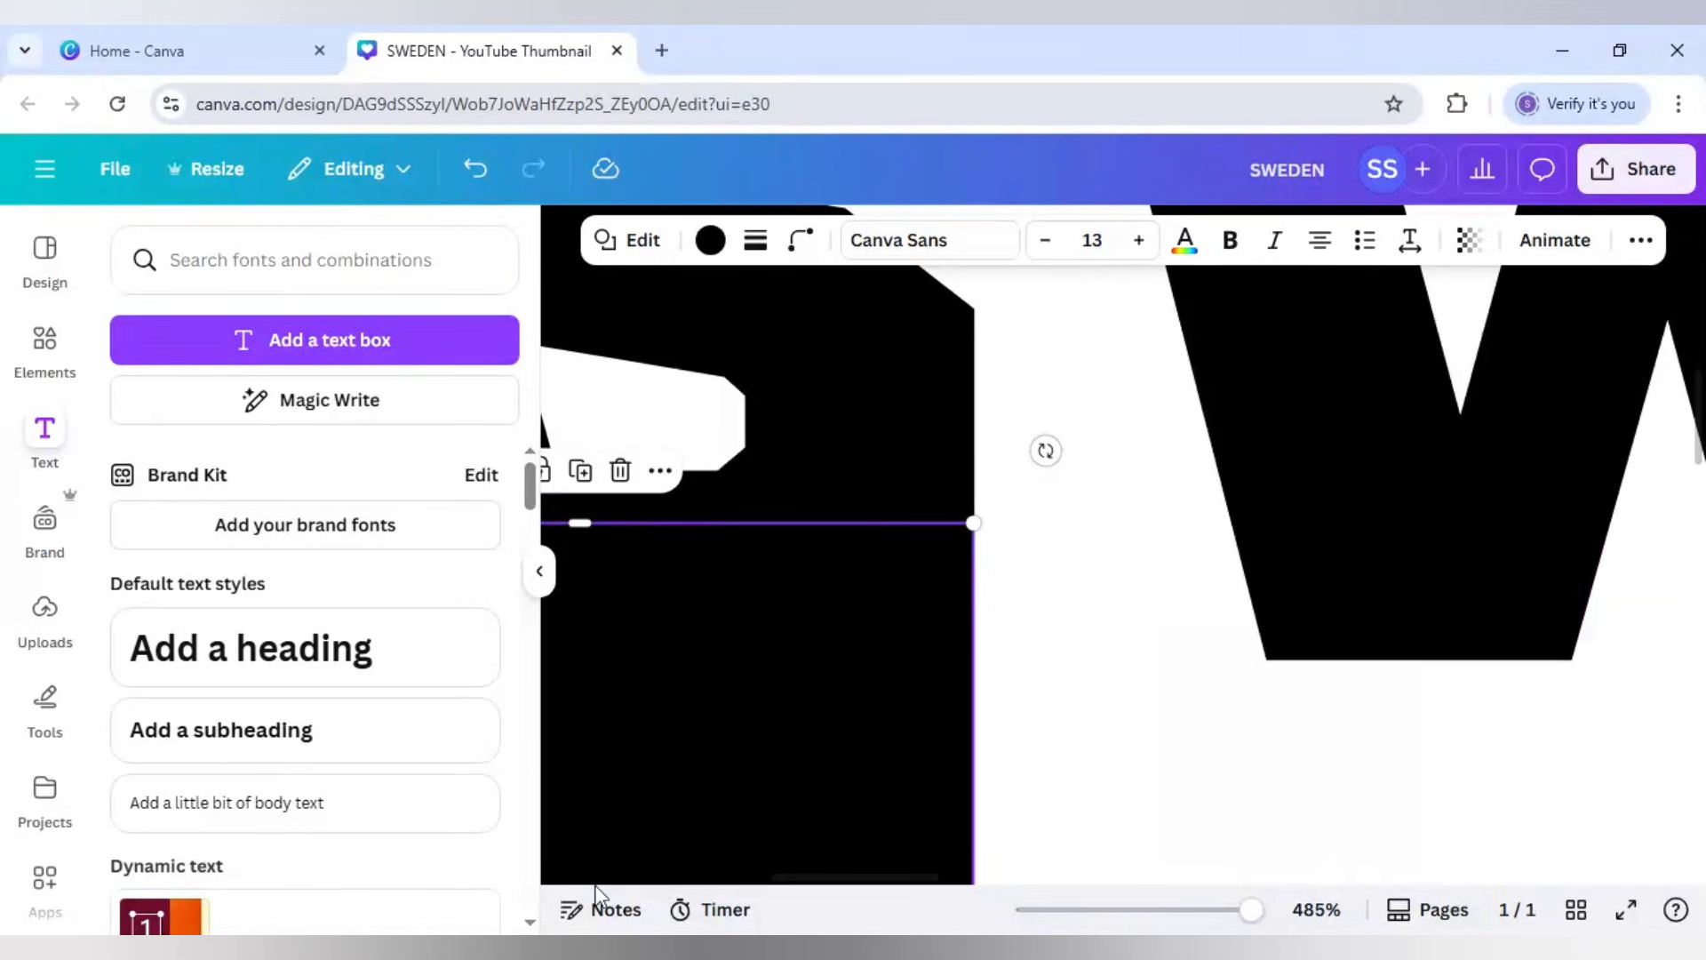
{"action": "left_click_drag", "start_coordinate": [844, 884], "coordinate": [735, 884]}
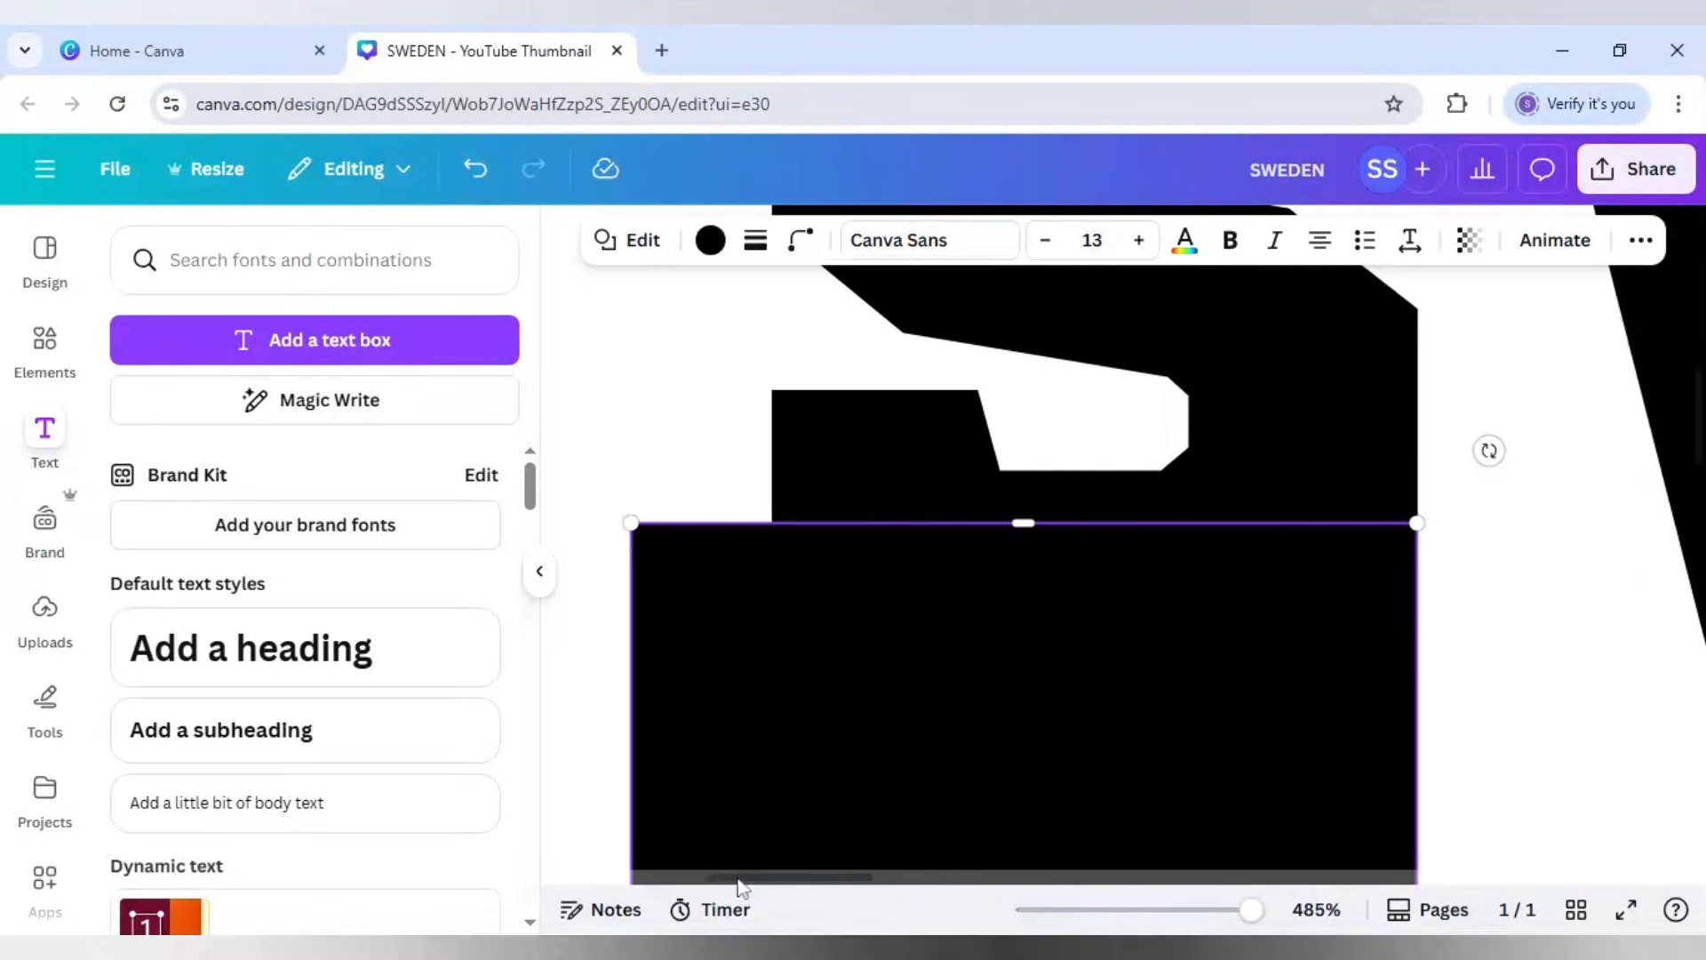
{"action": "left_click_drag", "start_coordinate": [906, 686], "coordinate": [1043, 681]}
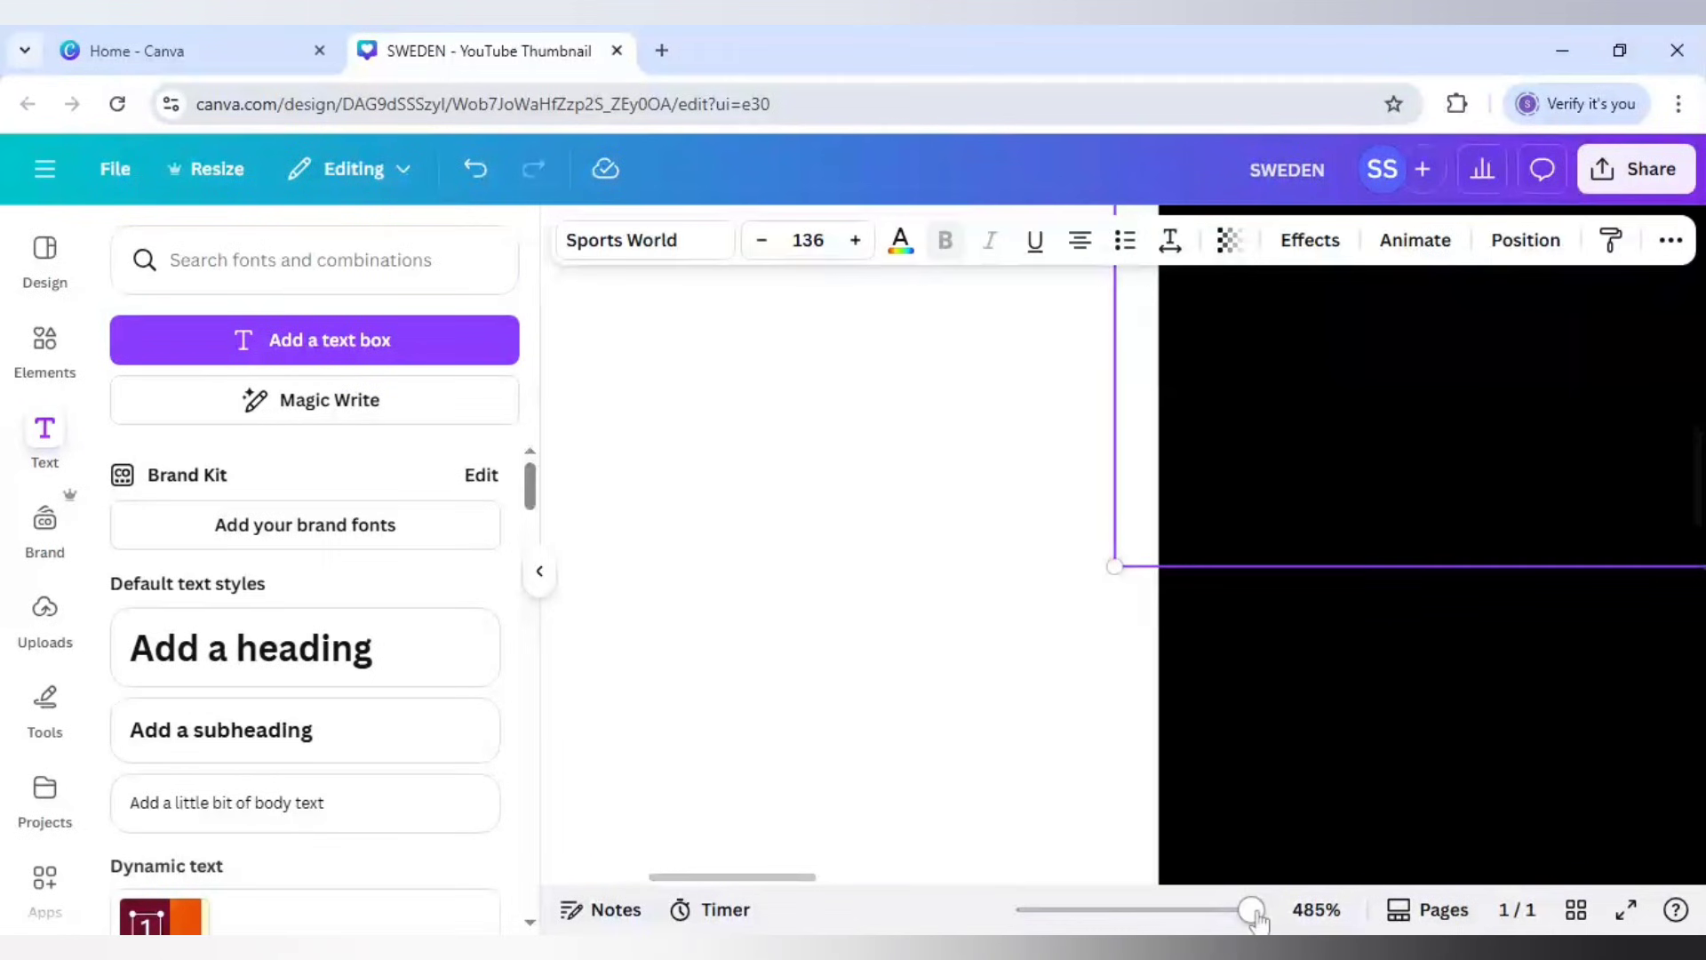
{"action": "left_click_drag", "start_coordinate": [1251, 910], "coordinate": [1144, 910]}
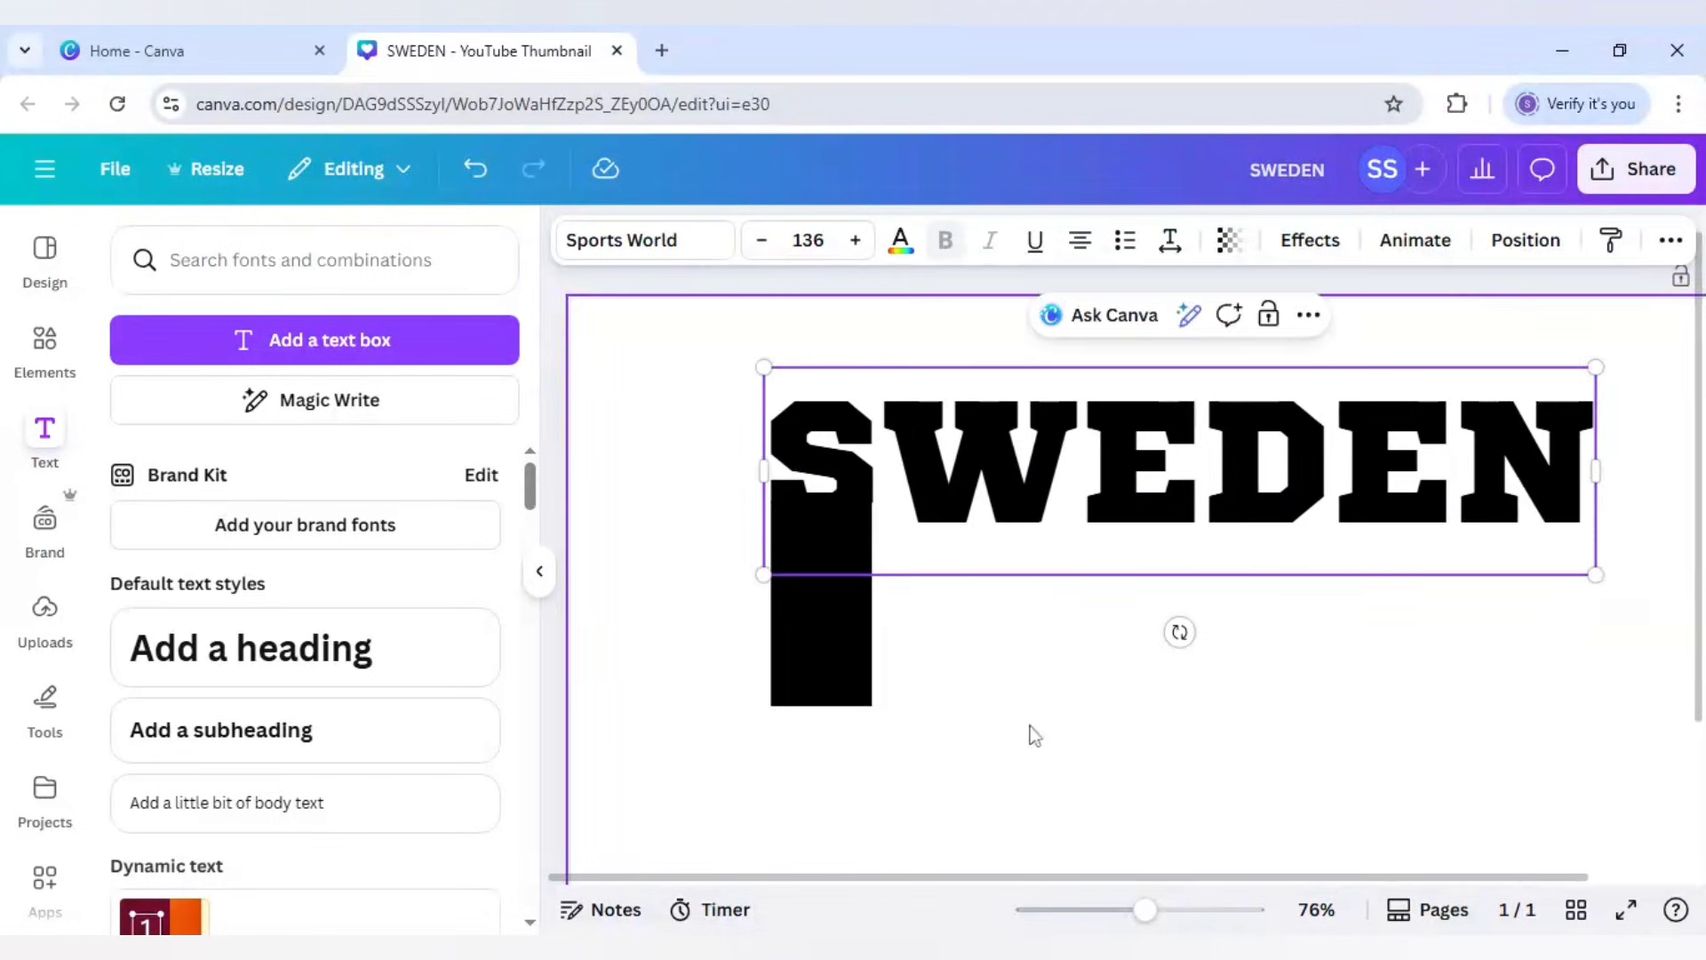
- Duplicate the rectangle beneath the S and place the copy beneath the letter W
{"action": "left_click", "coordinate": [813, 584]}
{"action": "left_click", "coordinate": [822, 448]}
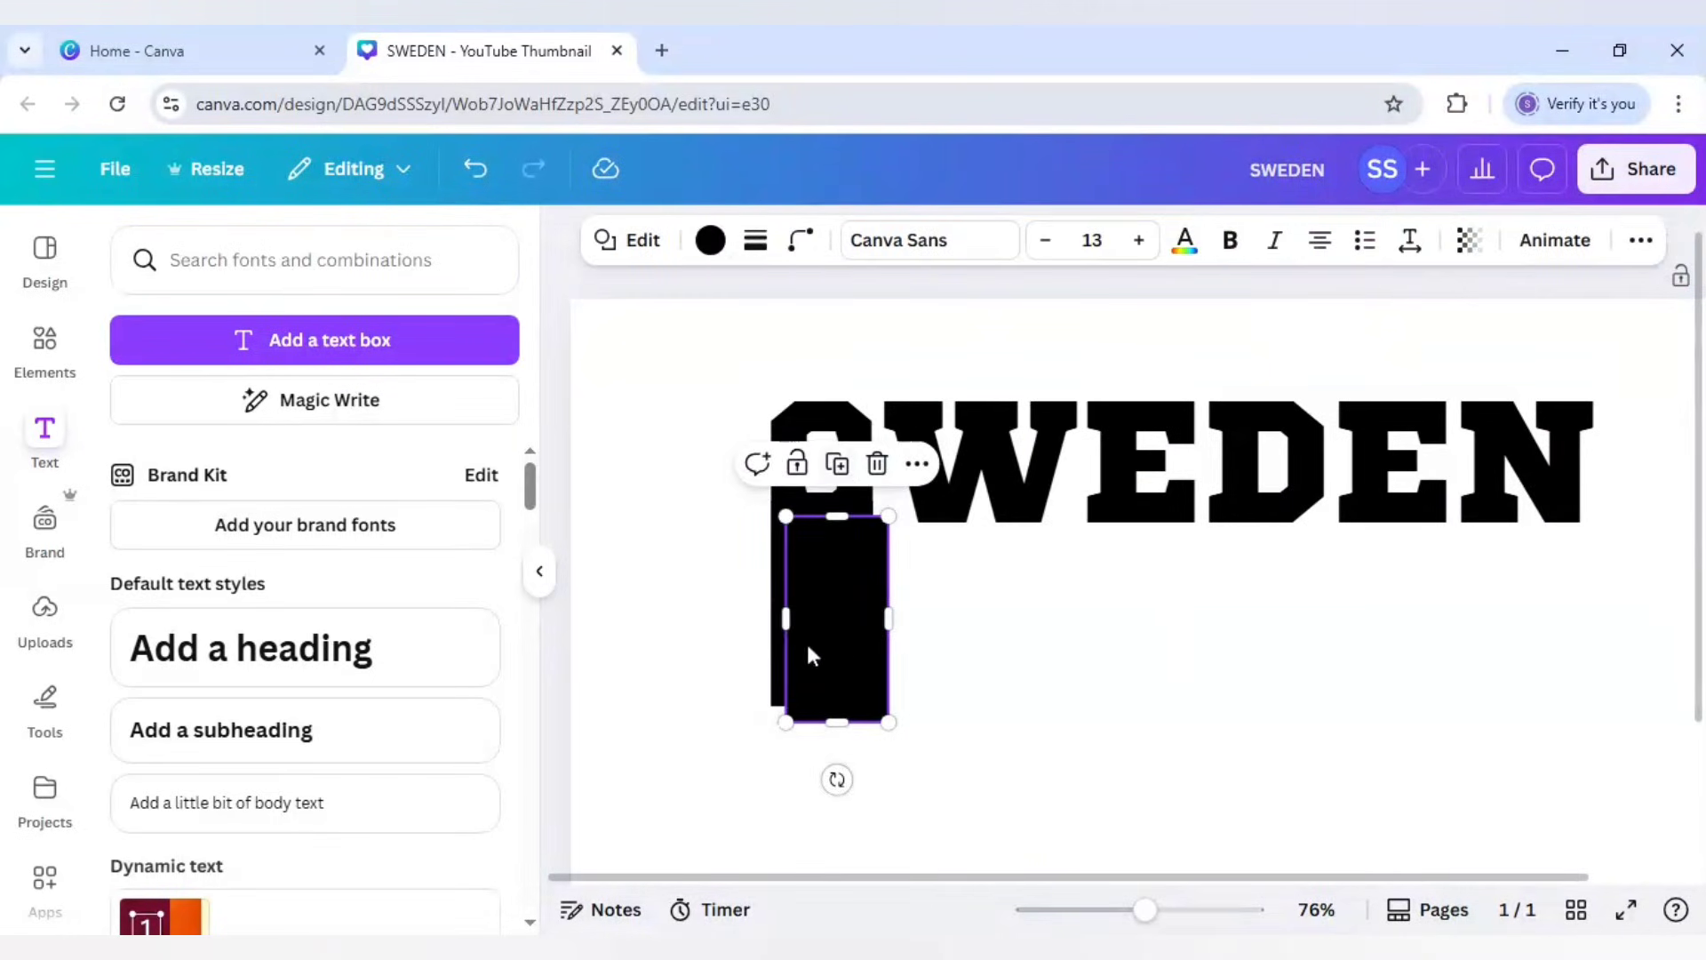
{"action": "left_click_drag", "start_coordinate": [807, 642], "coordinate": [1034, 624]}
- Duplicate the W rectangle, place the copy beneath the first E and narrow it to about the letter's width
{"action": "left_click", "coordinate": [696, 355]}
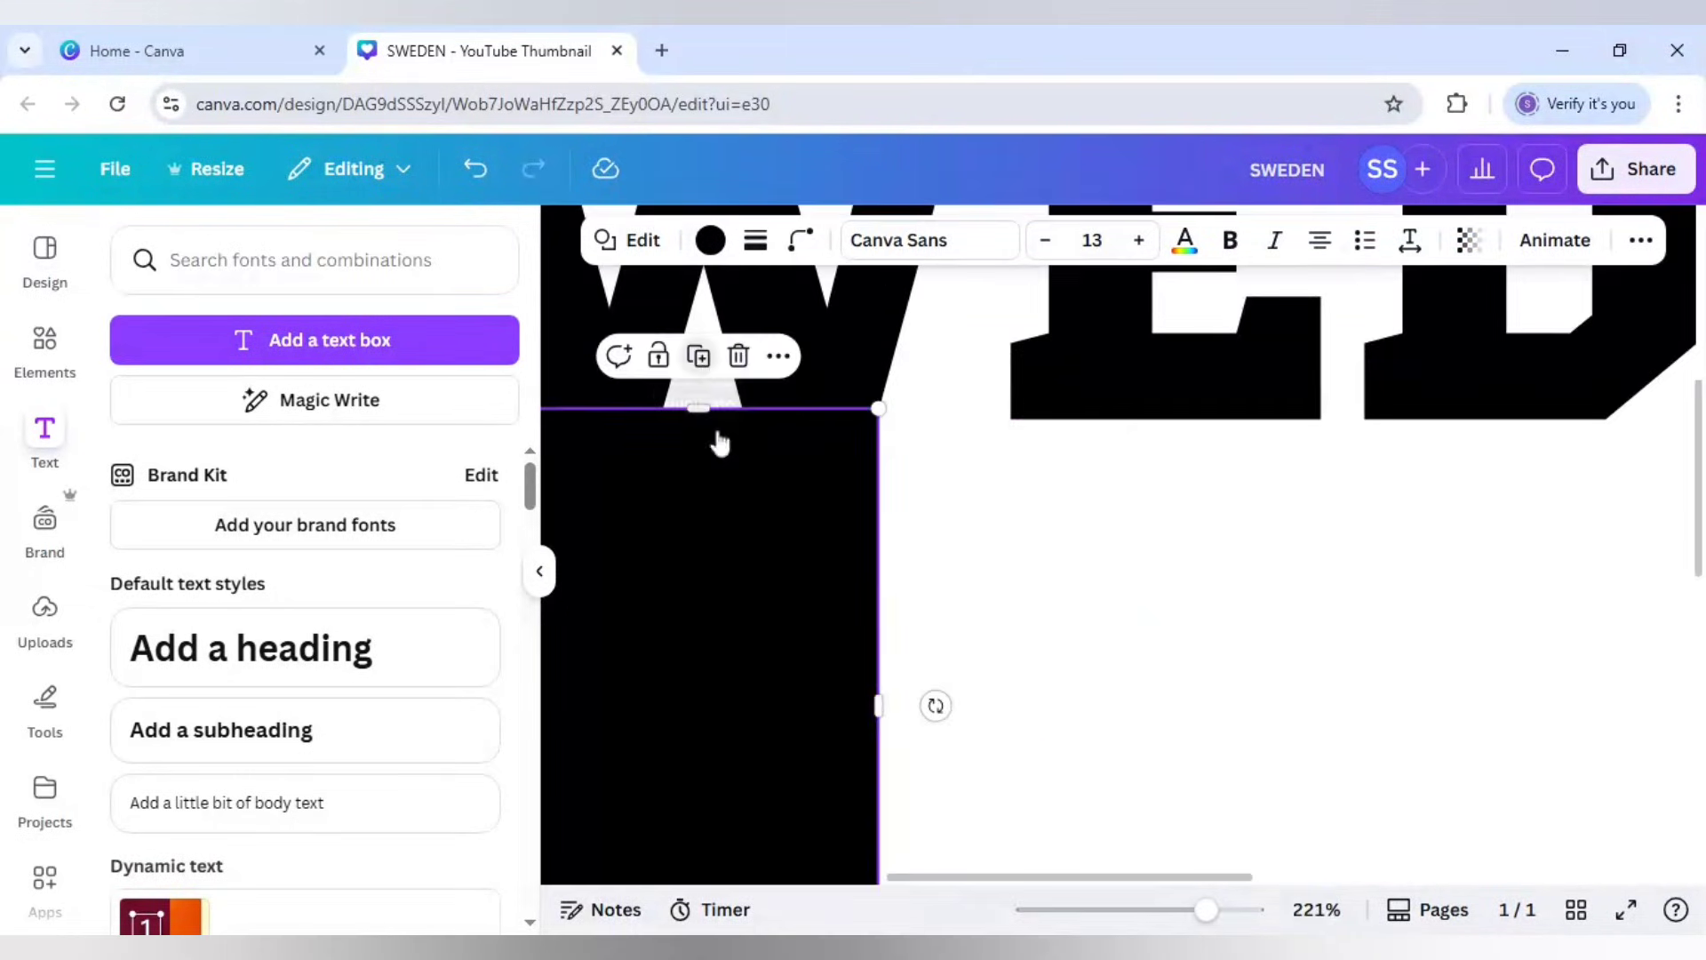
{"action": "left_click_drag", "start_coordinate": [736, 628], "coordinate": [1198, 574]}
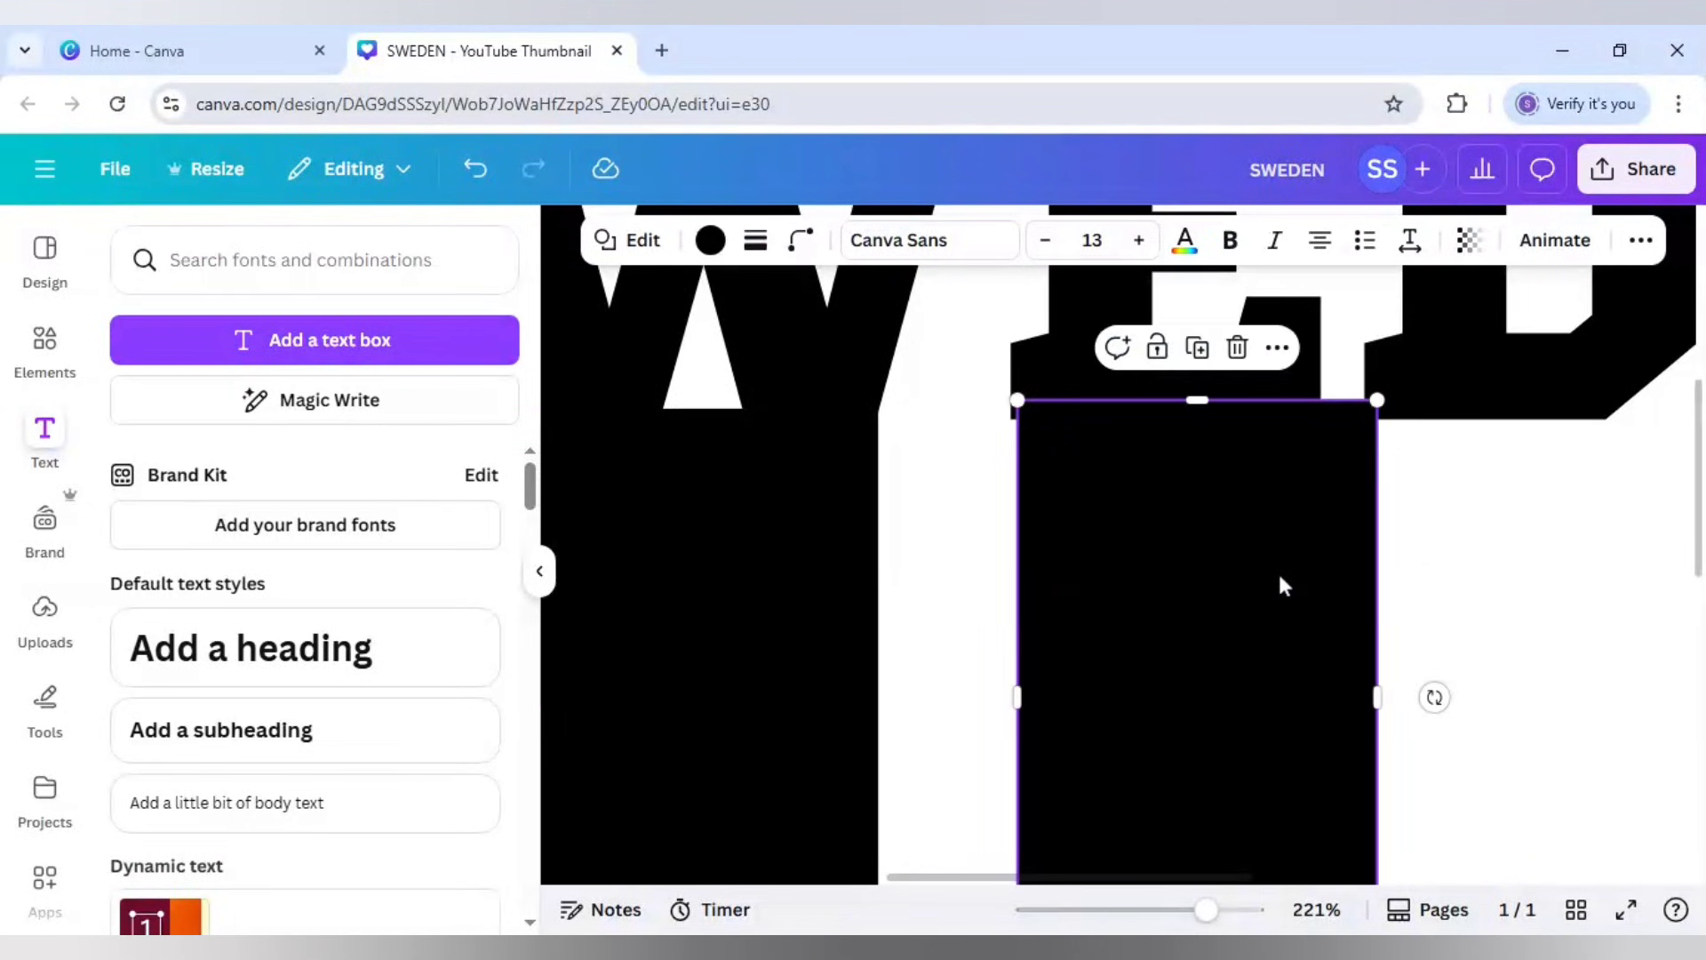
{"action": "left_click_drag", "start_coordinate": [1376, 560], "coordinate": [1326, 551]}
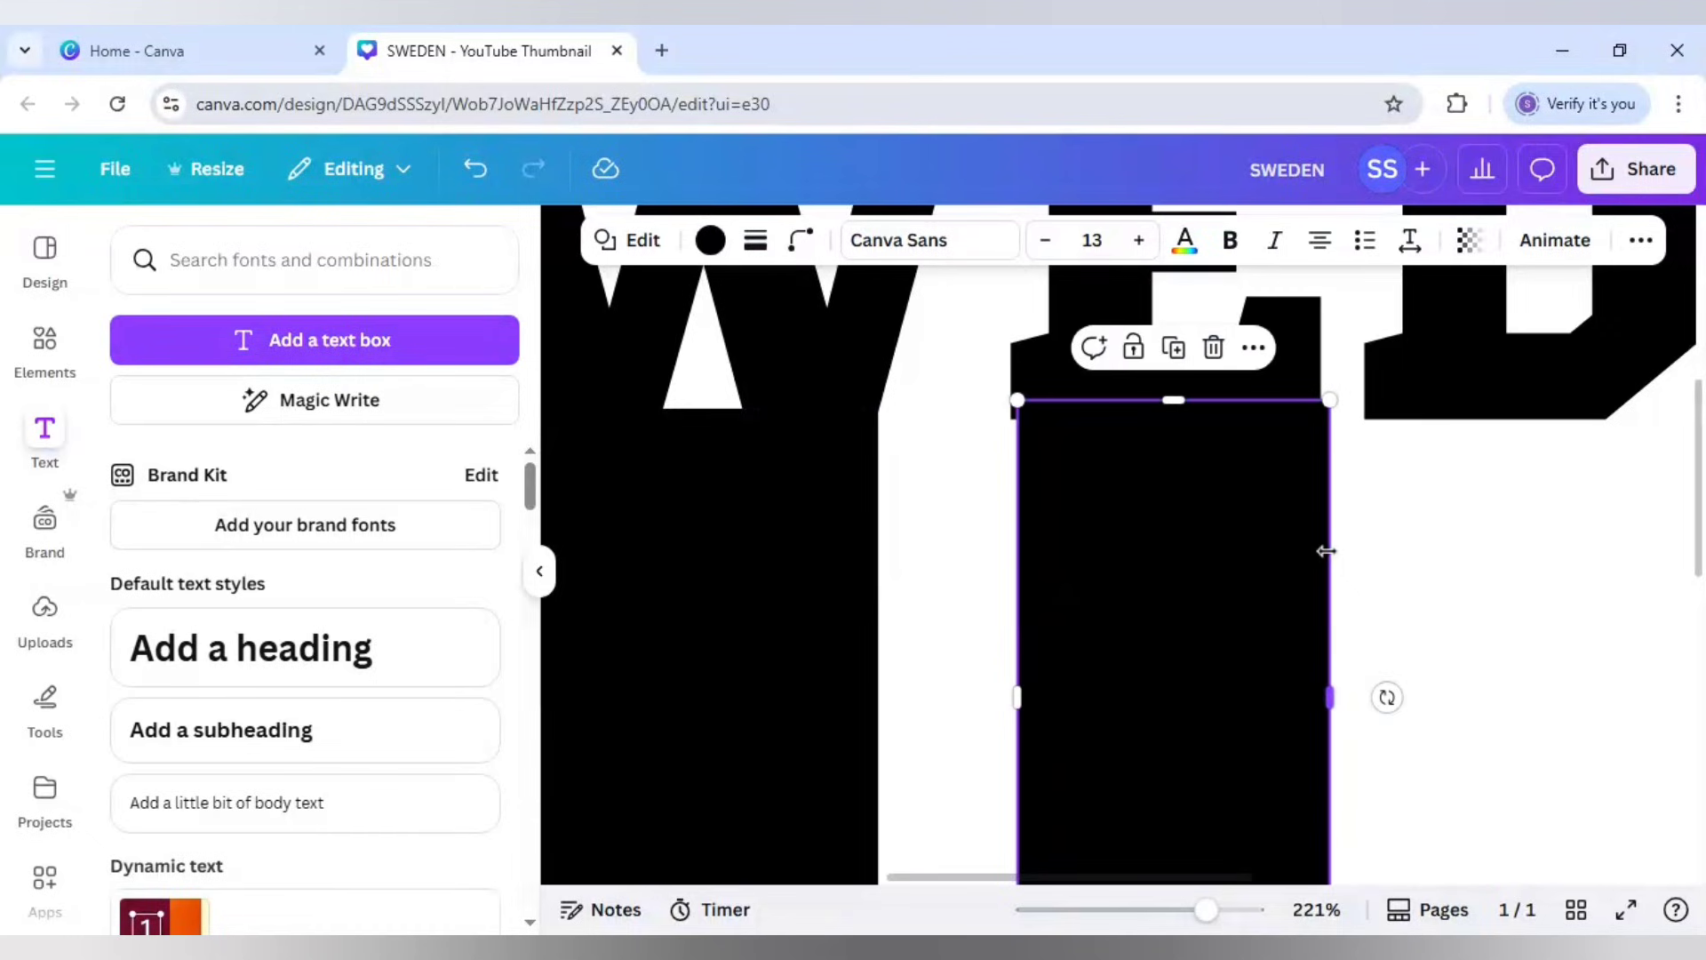
{"action": "left_click", "coordinate": [1202, 553]}
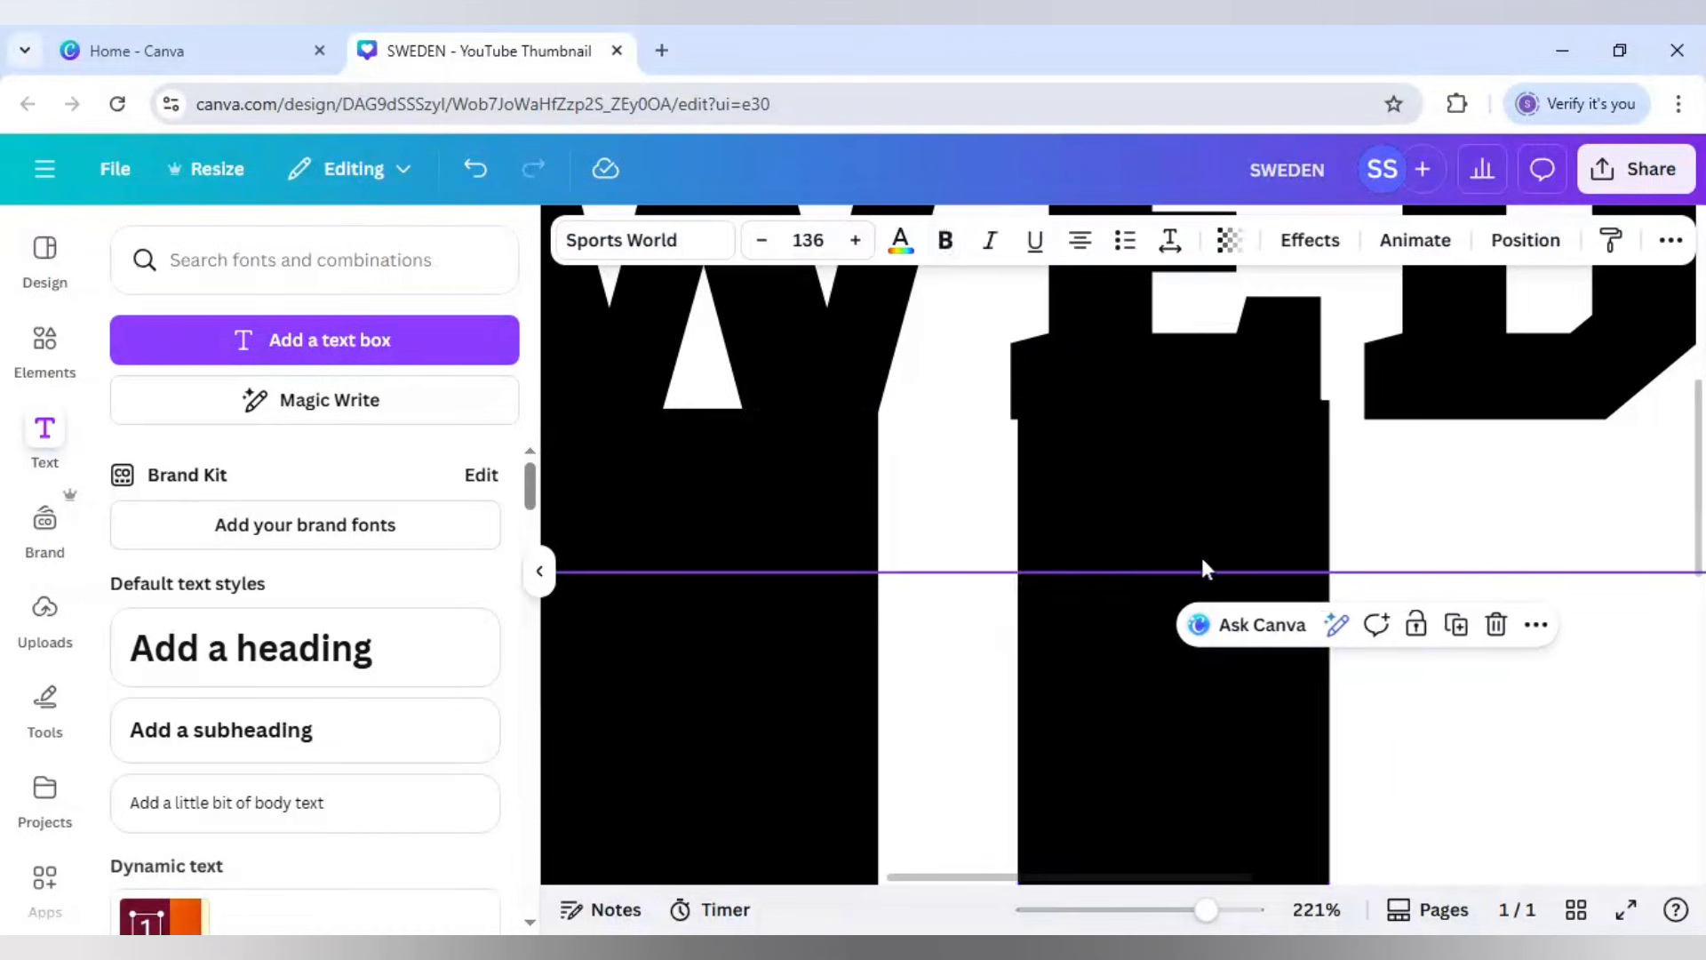
- Nudge the first E's rectangle sideways and trim its right edge to align exactly with the letter
{"action": "left_click", "coordinate": [1125, 696]}
{"action": "key", "text": "Left"}
{"action": "key", "text": "Left"}
{"action": "key", "text": "Left"}
{"action": "key", "text": "Left"}
{"action": "key", "text": "Left"}
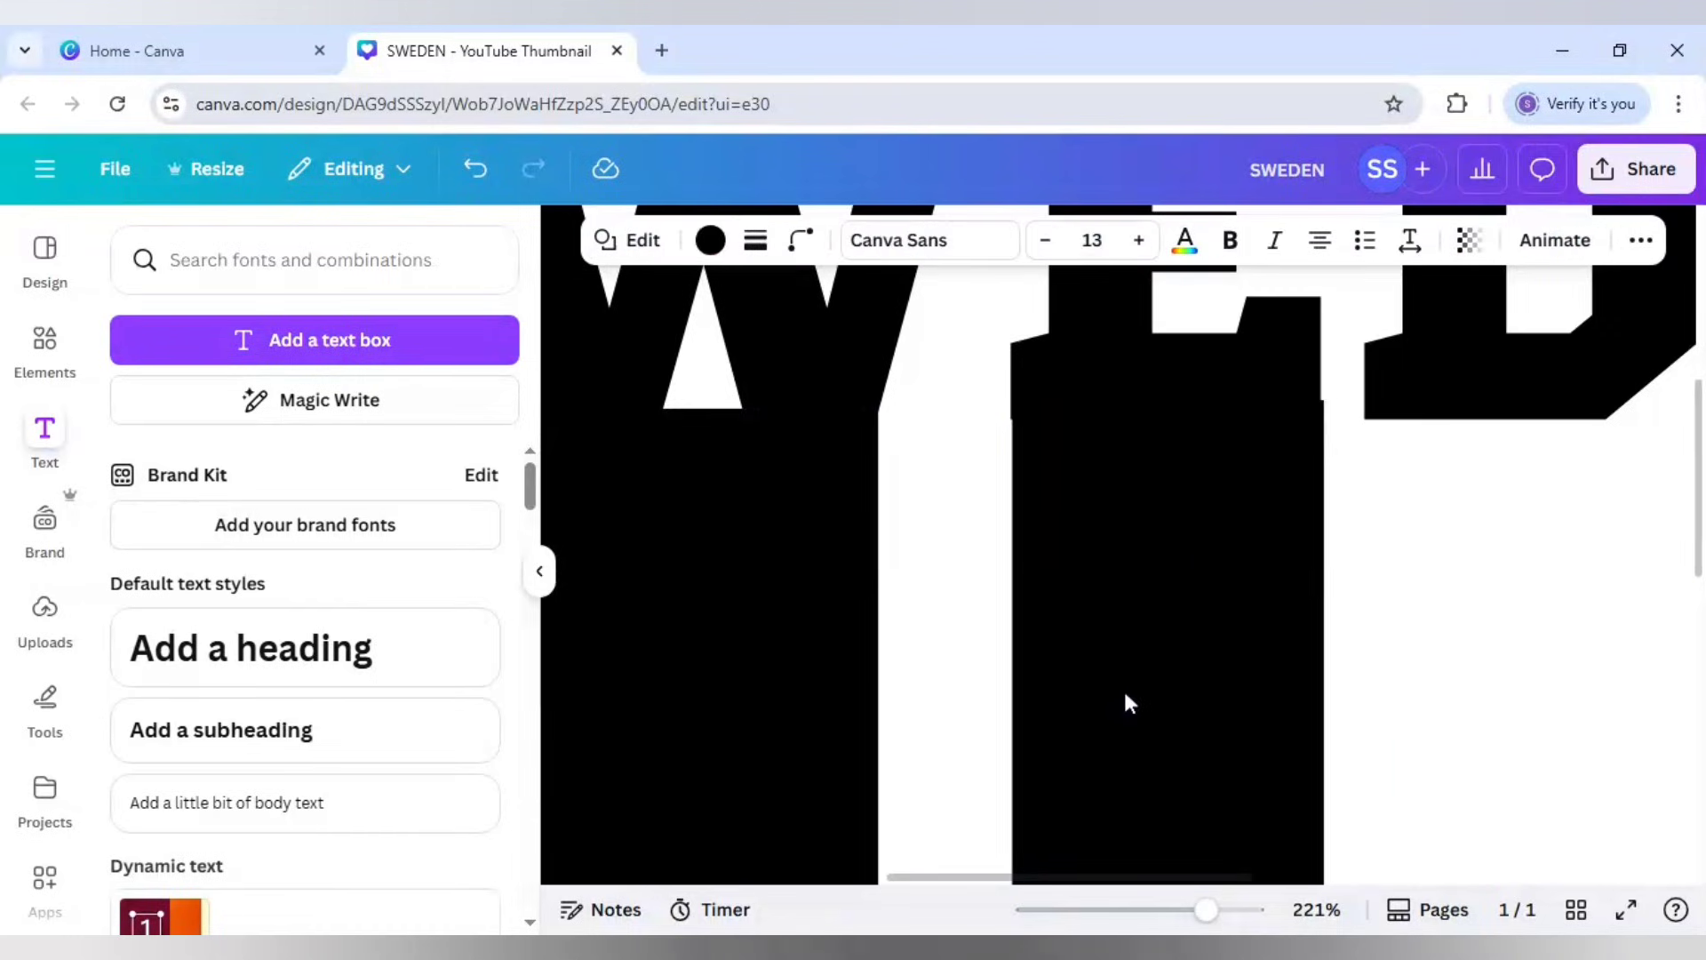
{"action": "key", "text": "Right"}
{"action": "key", "text": "Right"}
{"action": "key", "text": "Right"}
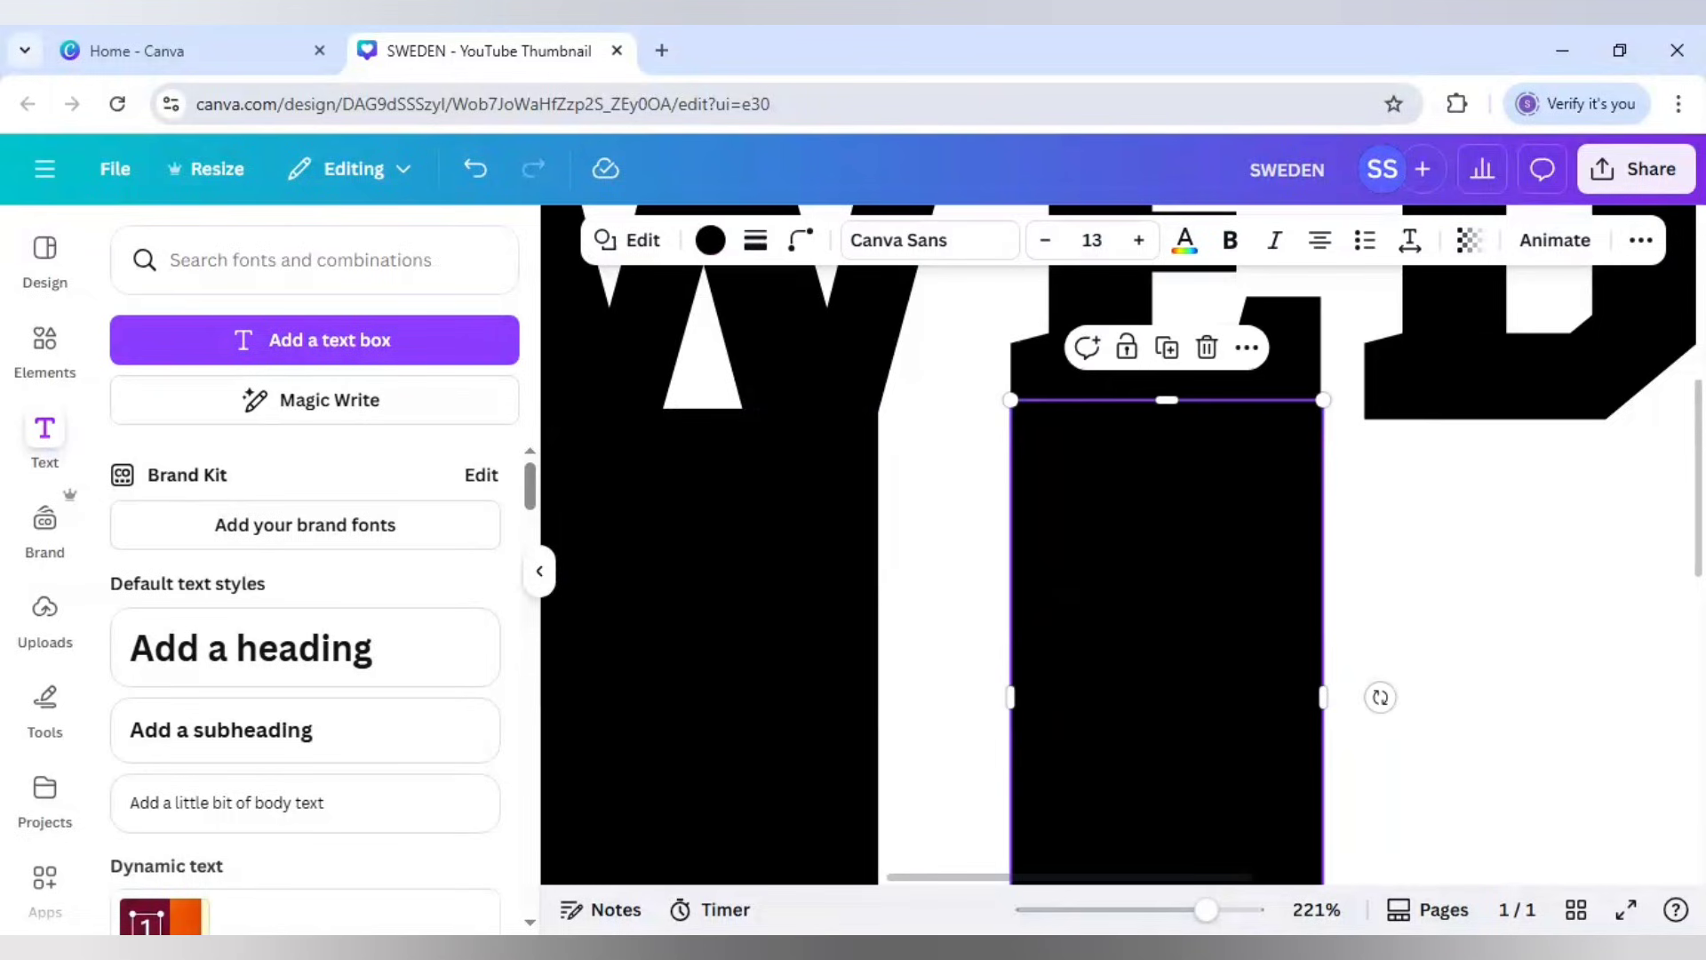
{"action": "left_click", "coordinate": [1422, 651]}
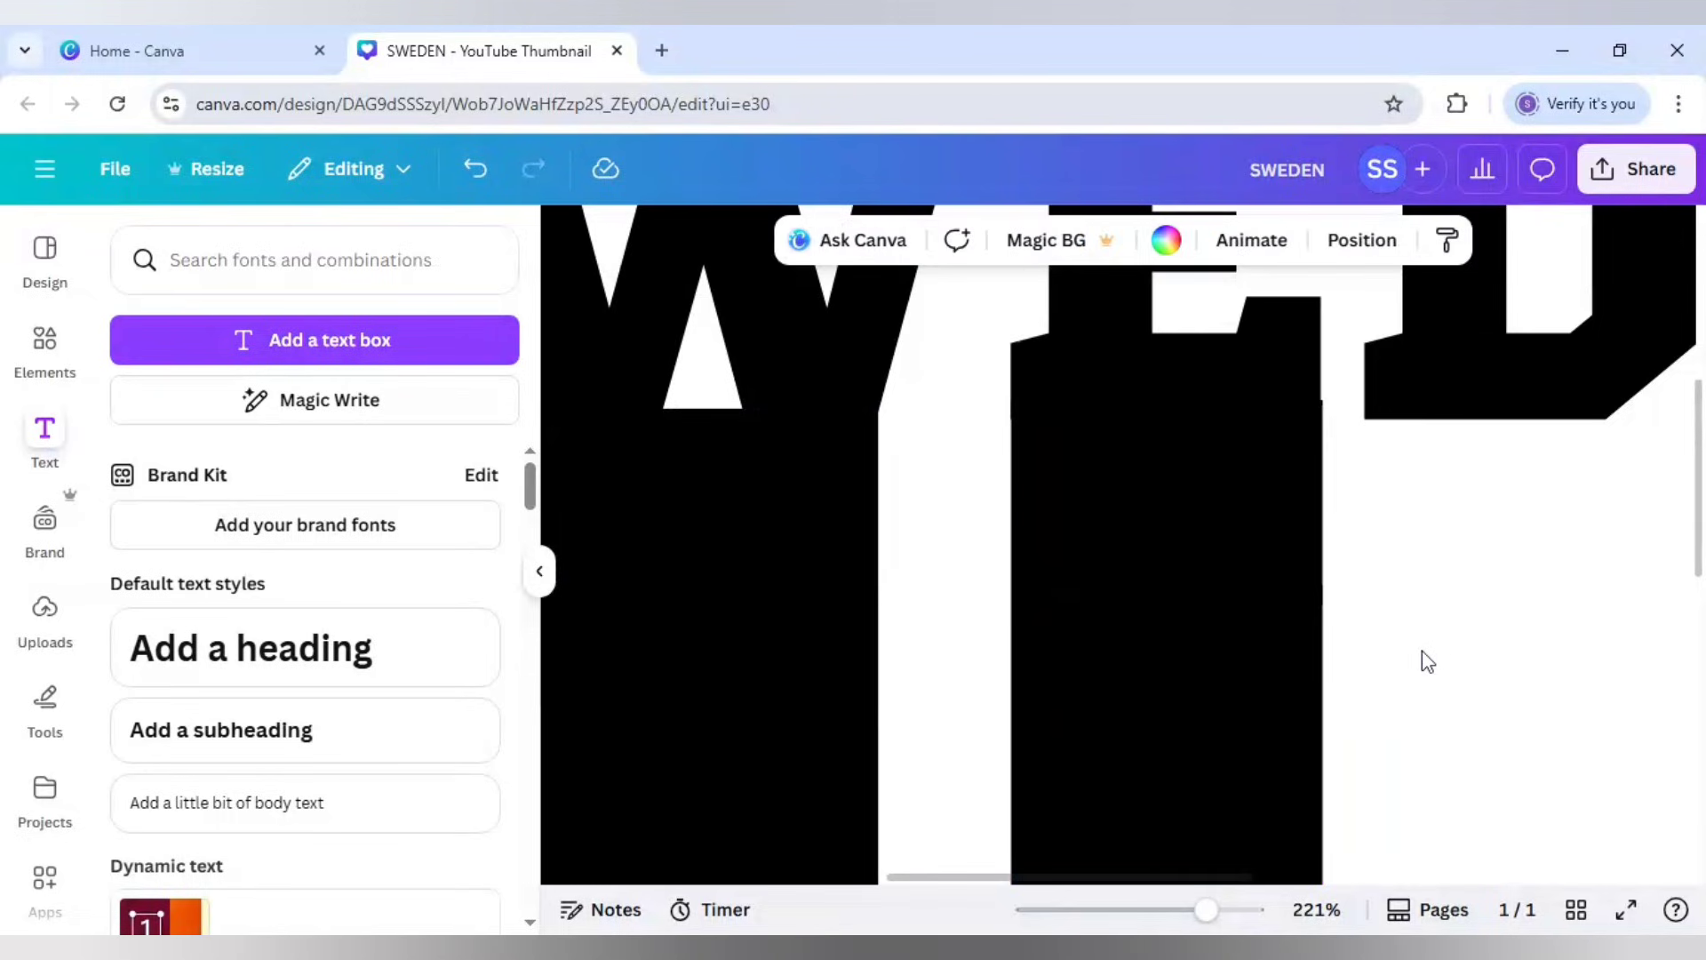
{"action": "left_click", "coordinate": [1308, 602]}
{"action": "left_click_drag", "start_coordinate": [1318, 586], "coordinate": [1316, 583]}
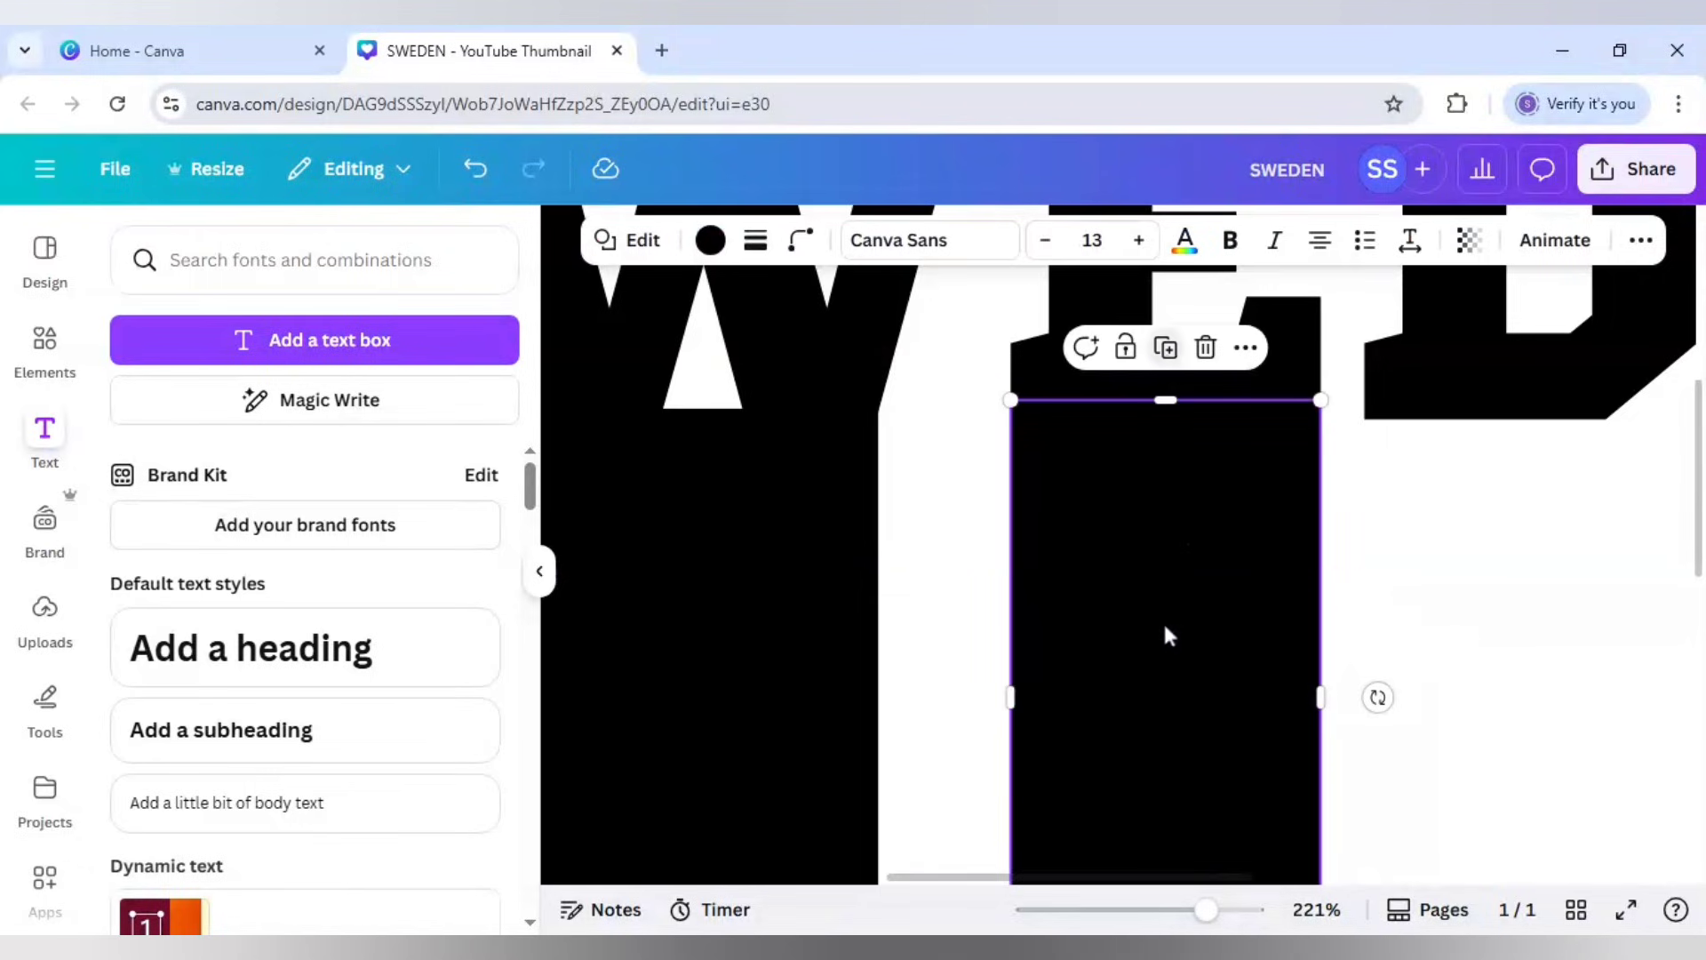
- Place a copy of the E rectangle beneath the D, widen it to the letter's width and extend its top edge upward
{"action": "left_click_drag", "start_coordinate": [1168, 634], "coordinate": [1473, 606]}
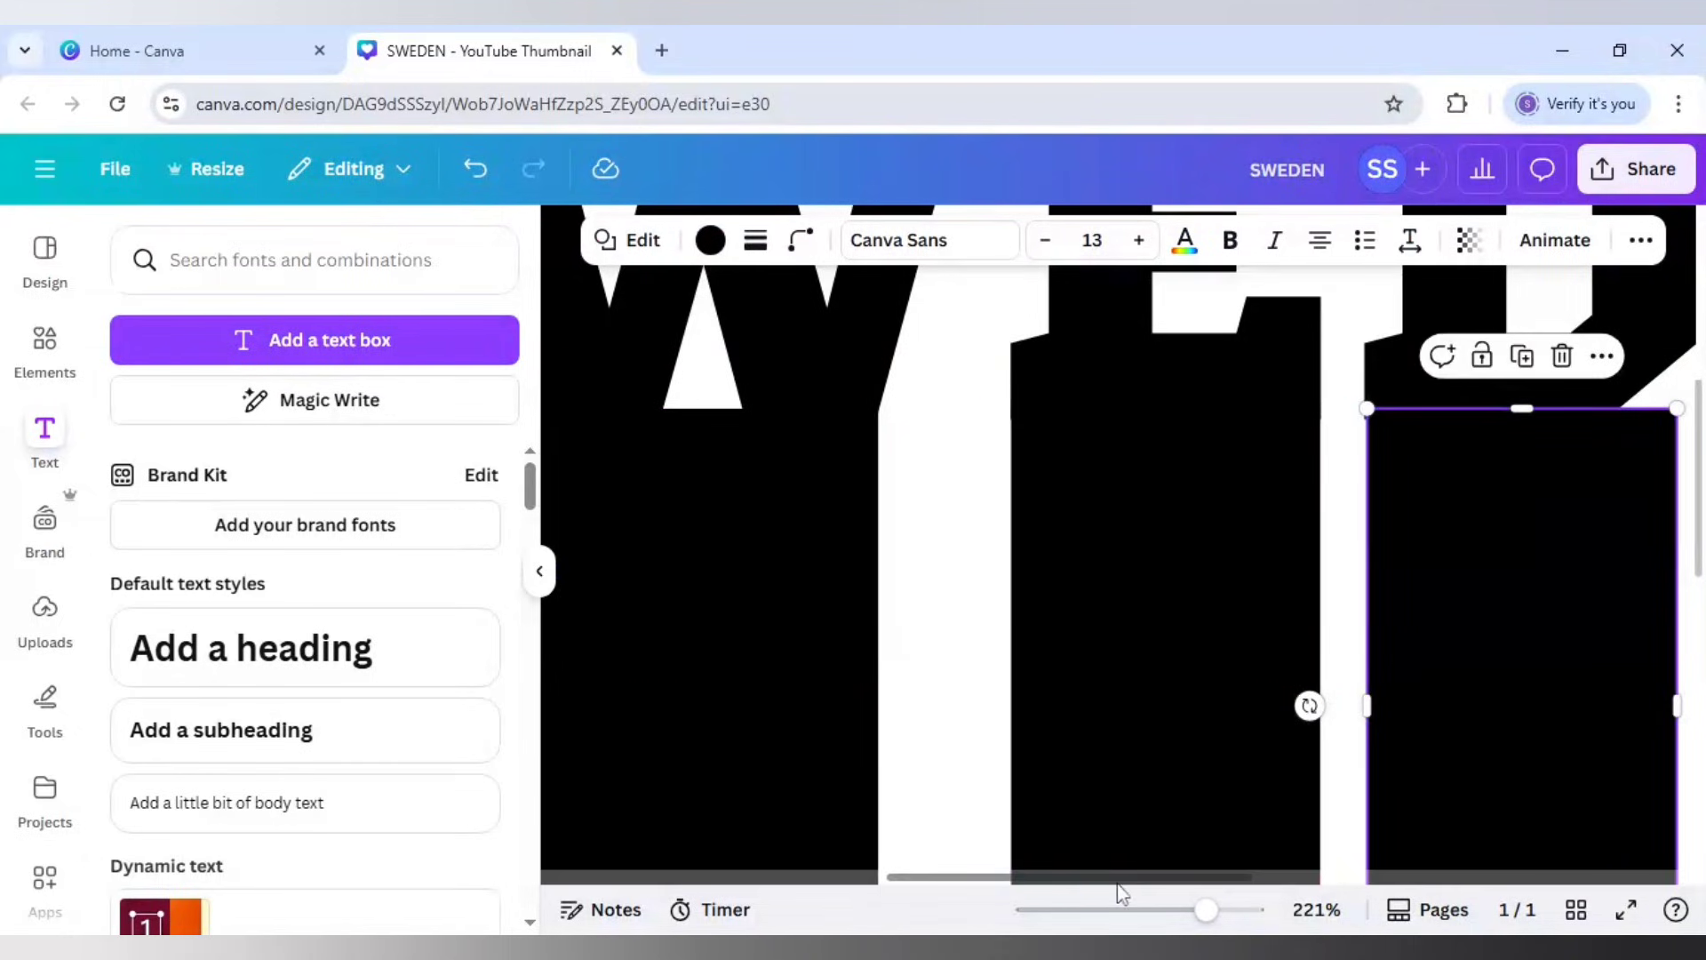
{"action": "scroll", "coordinate": [1121, 891], "scroll_direction": "right", "scroll_amount": 3}
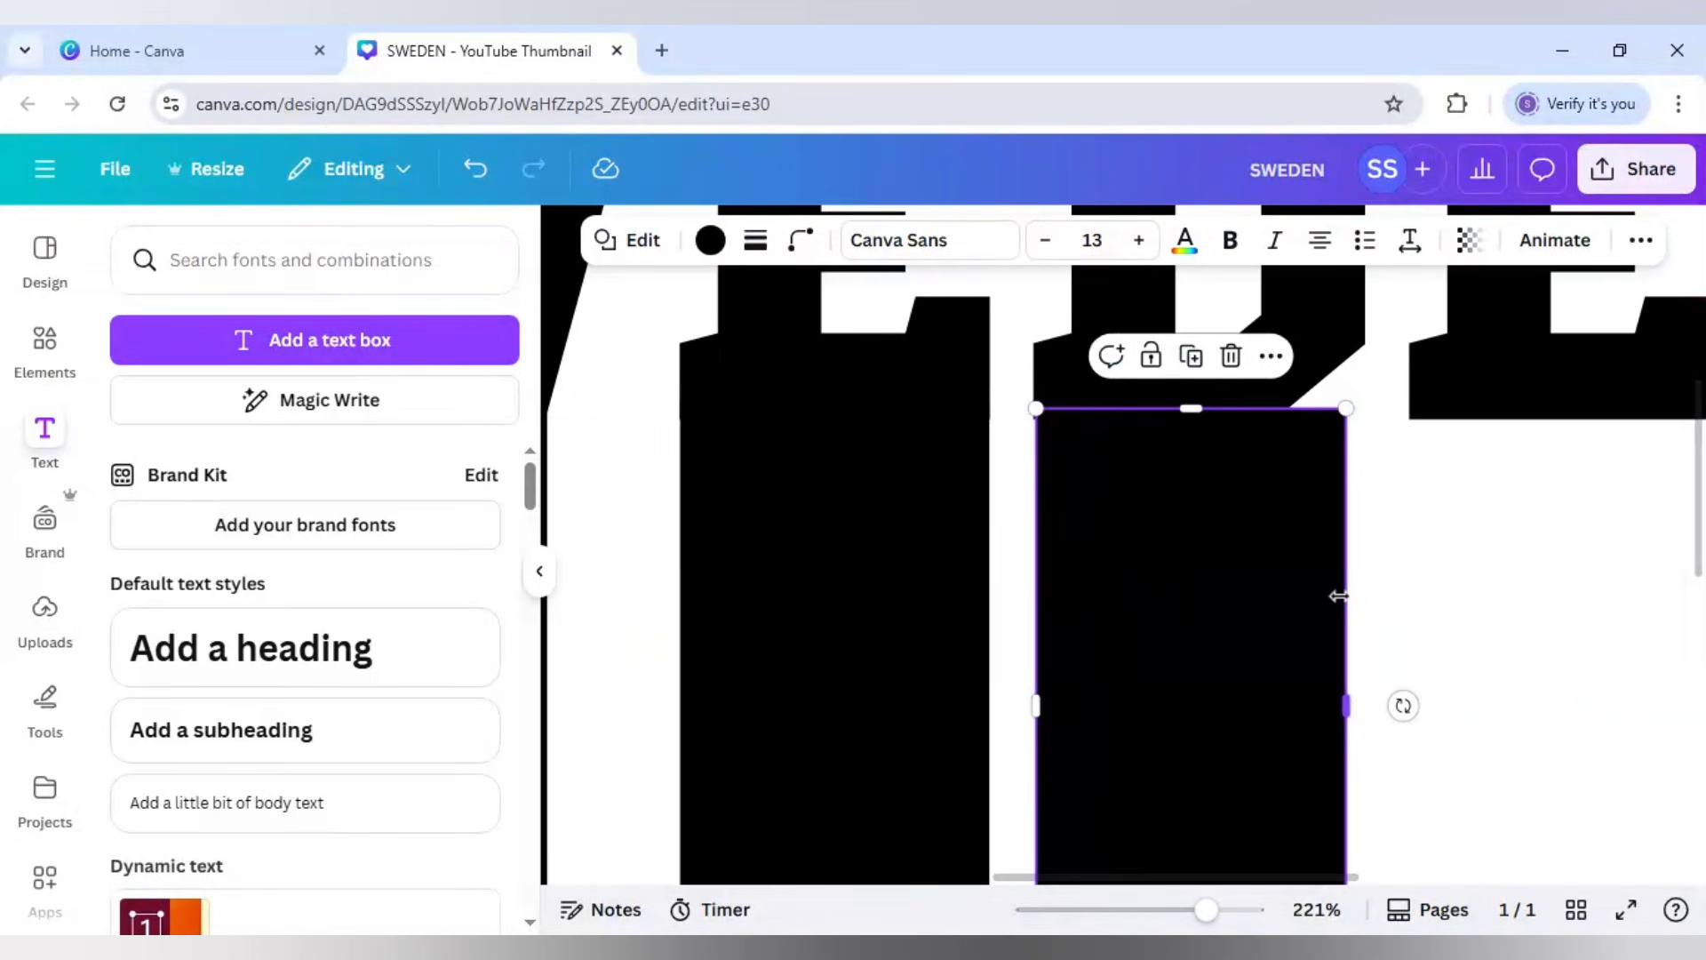
{"action": "left_click_drag", "start_coordinate": [1324, 595], "coordinate": [1371, 591]}
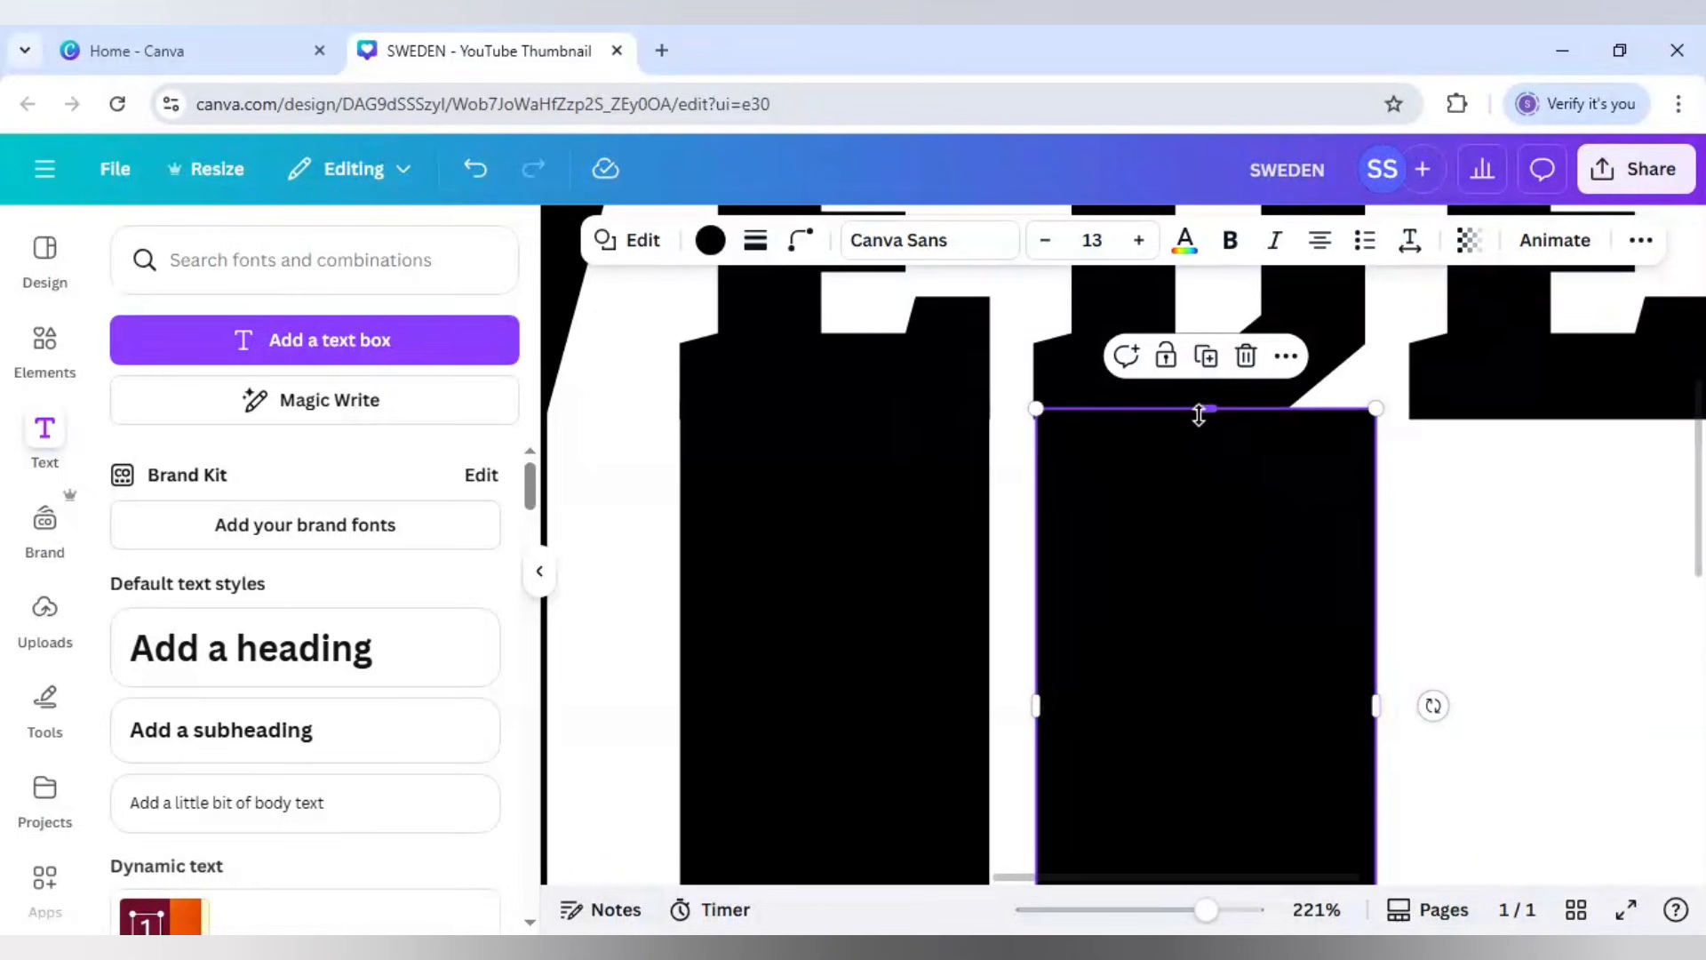
{"action": "left_click_drag", "start_coordinate": [1194, 386], "coordinate": [1195, 347]}
{"action": "left_click_drag", "start_coordinate": [1384, 402], "coordinate": [1375, 403]}
- Duplicate the first E's rectangle and place the copy beneath the second E
{"action": "left_click", "coordinate": [860, 434]}
{"action": "left_click", "coordinate": [843, 358]}
{"action": "left_click_drag", "start_coordinate": [839, 675], "coordinate": [1517, 621]}
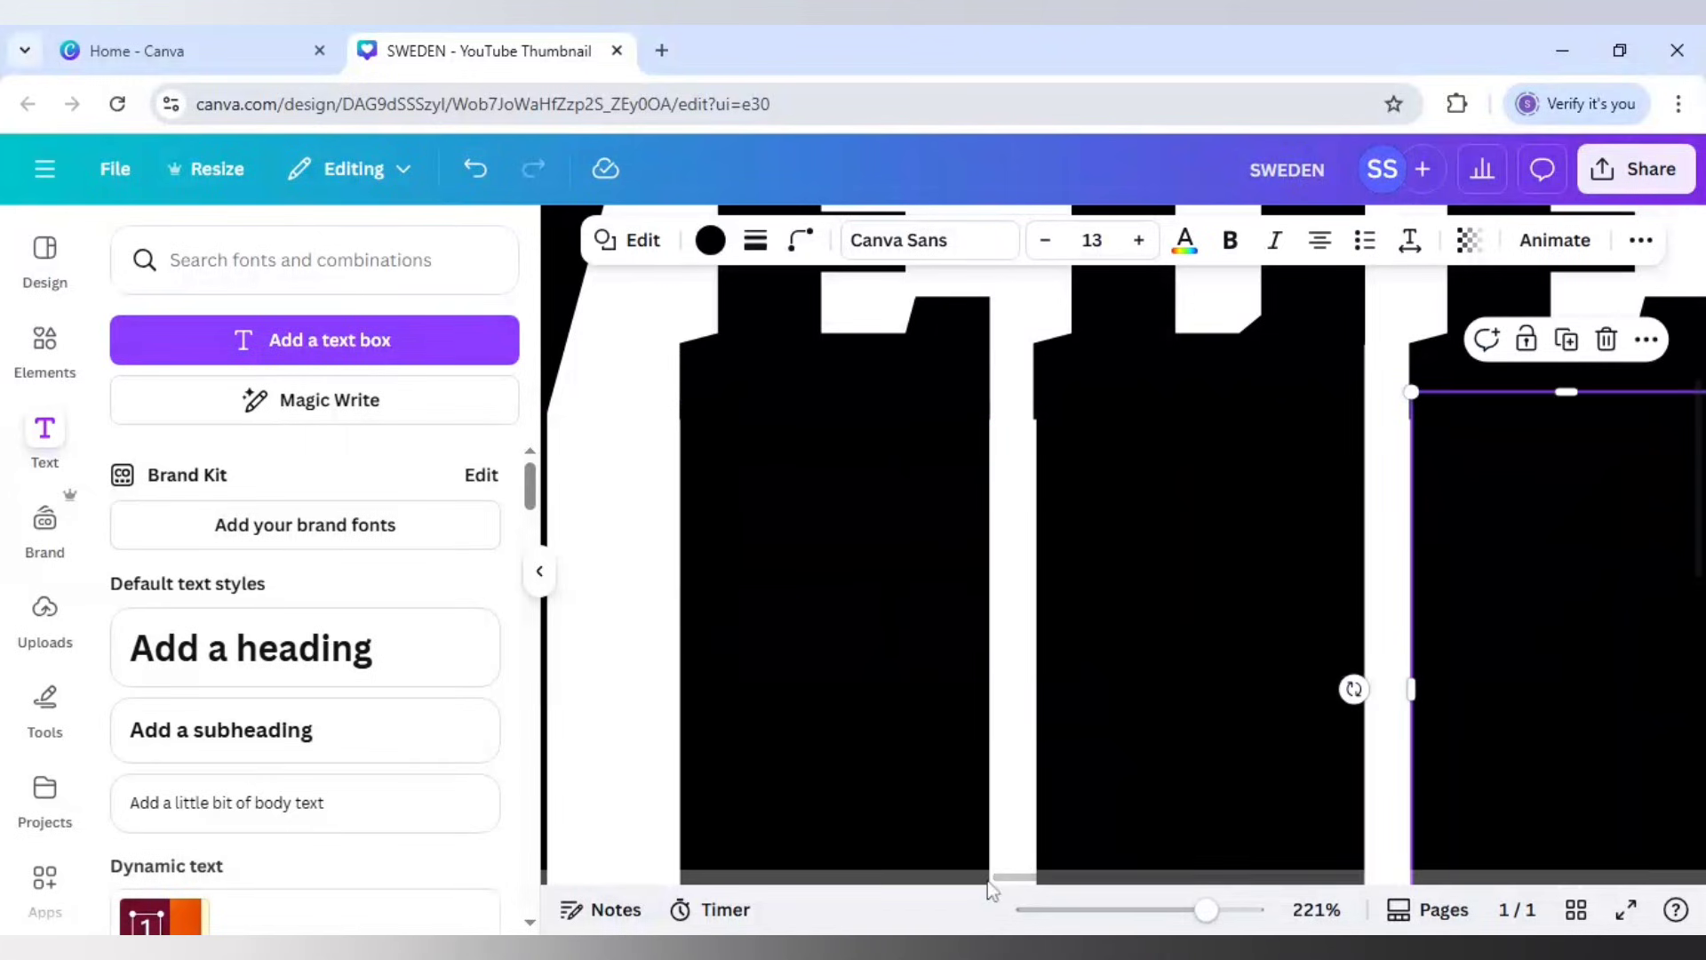
- Duplicate the second E's rectangle, place the copy beneath the N, widen it and nudge it left to match the letter's edges
{"action": "left_click_drag", "start_coordinate": [1037, 882], "coordinate": [1200, 891]}
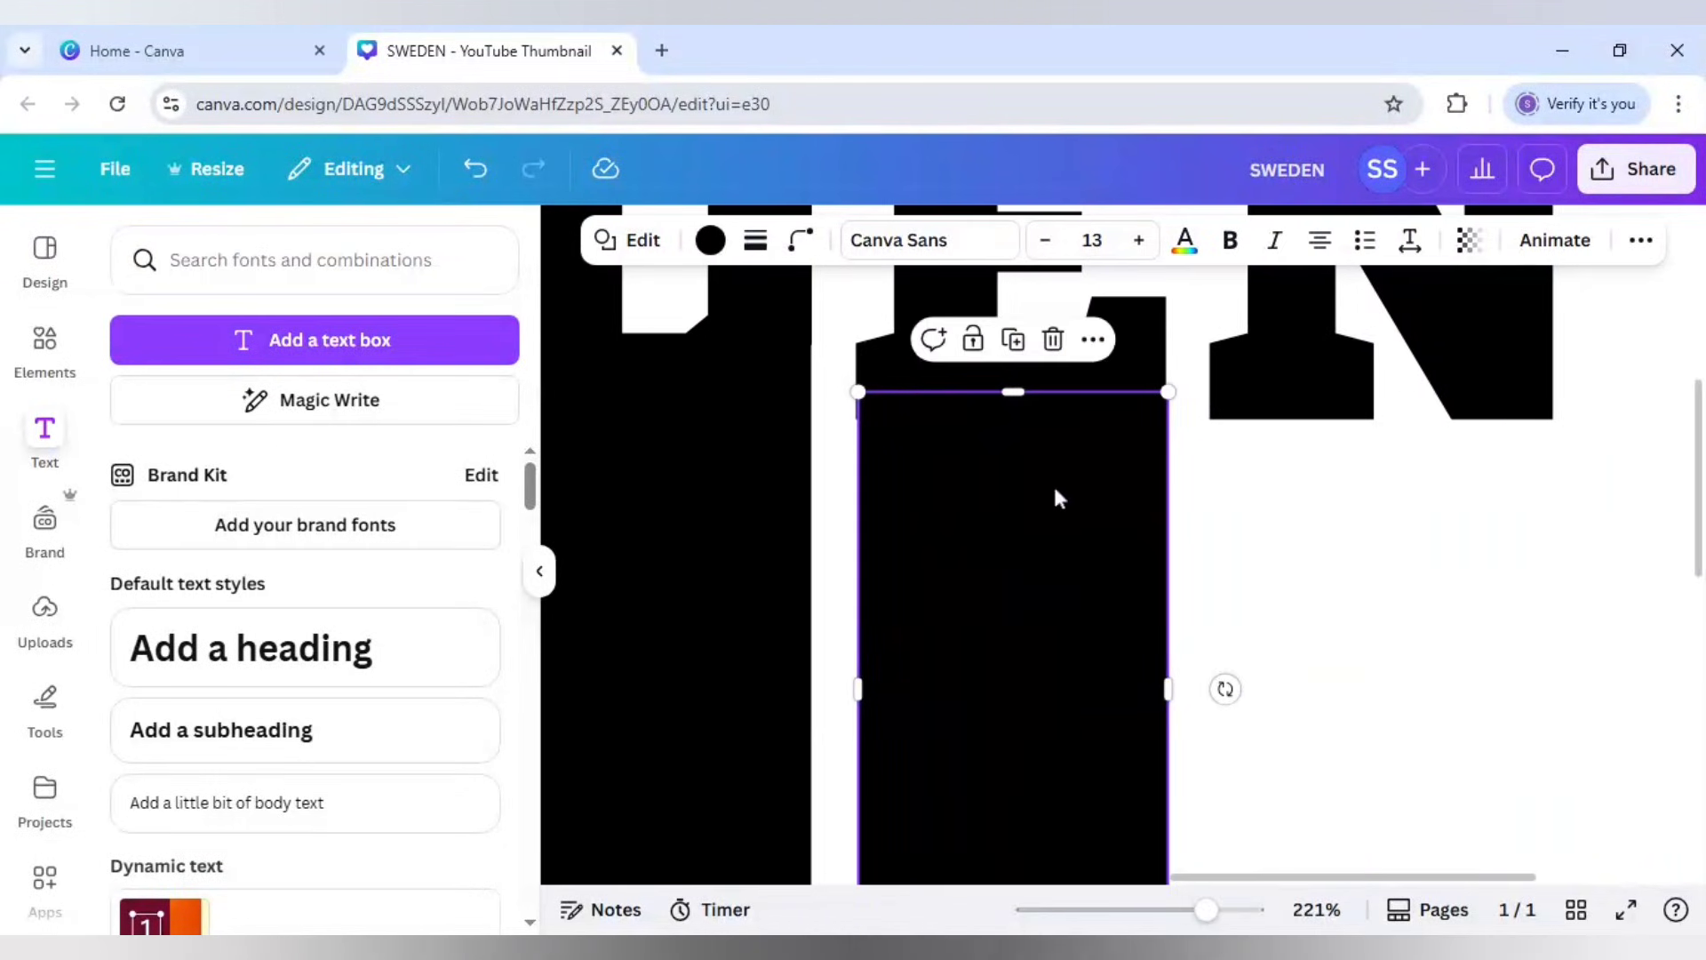
{"action": "left_click", "coordinate": [1016, 345]}
{"action": "left_click_drag", "start_coordinate": [1076, 561], "coordinate": [1193, 569]}
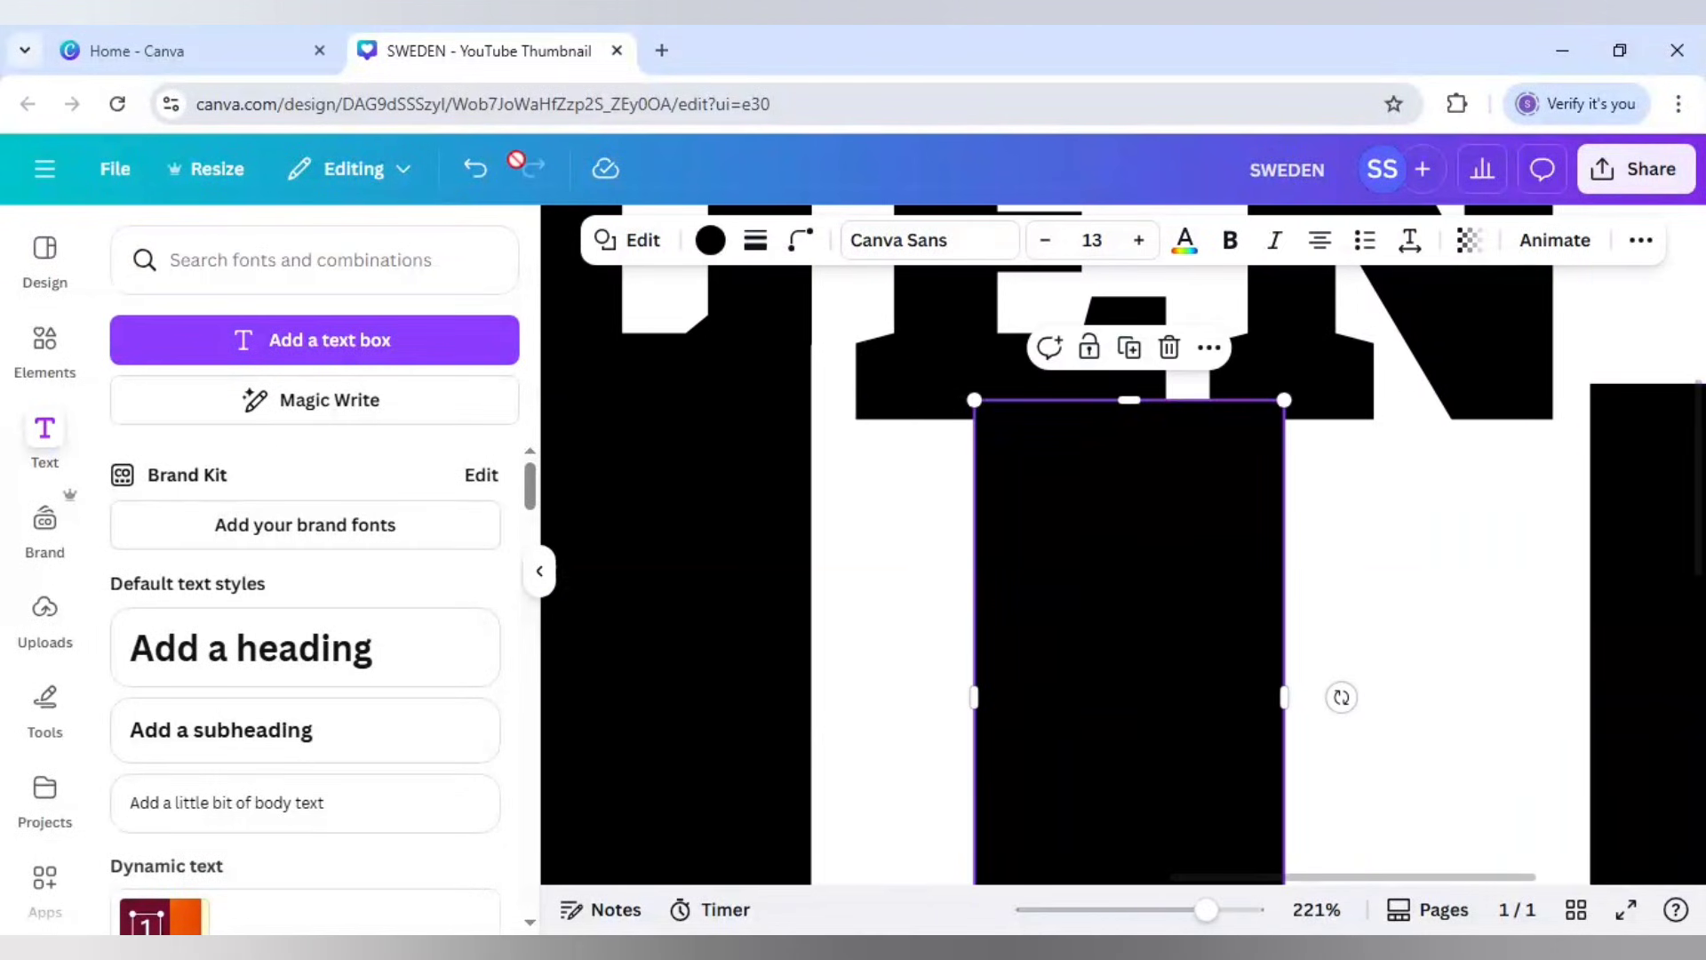
{"action": "left_click", "coordinate": [475, 169]}
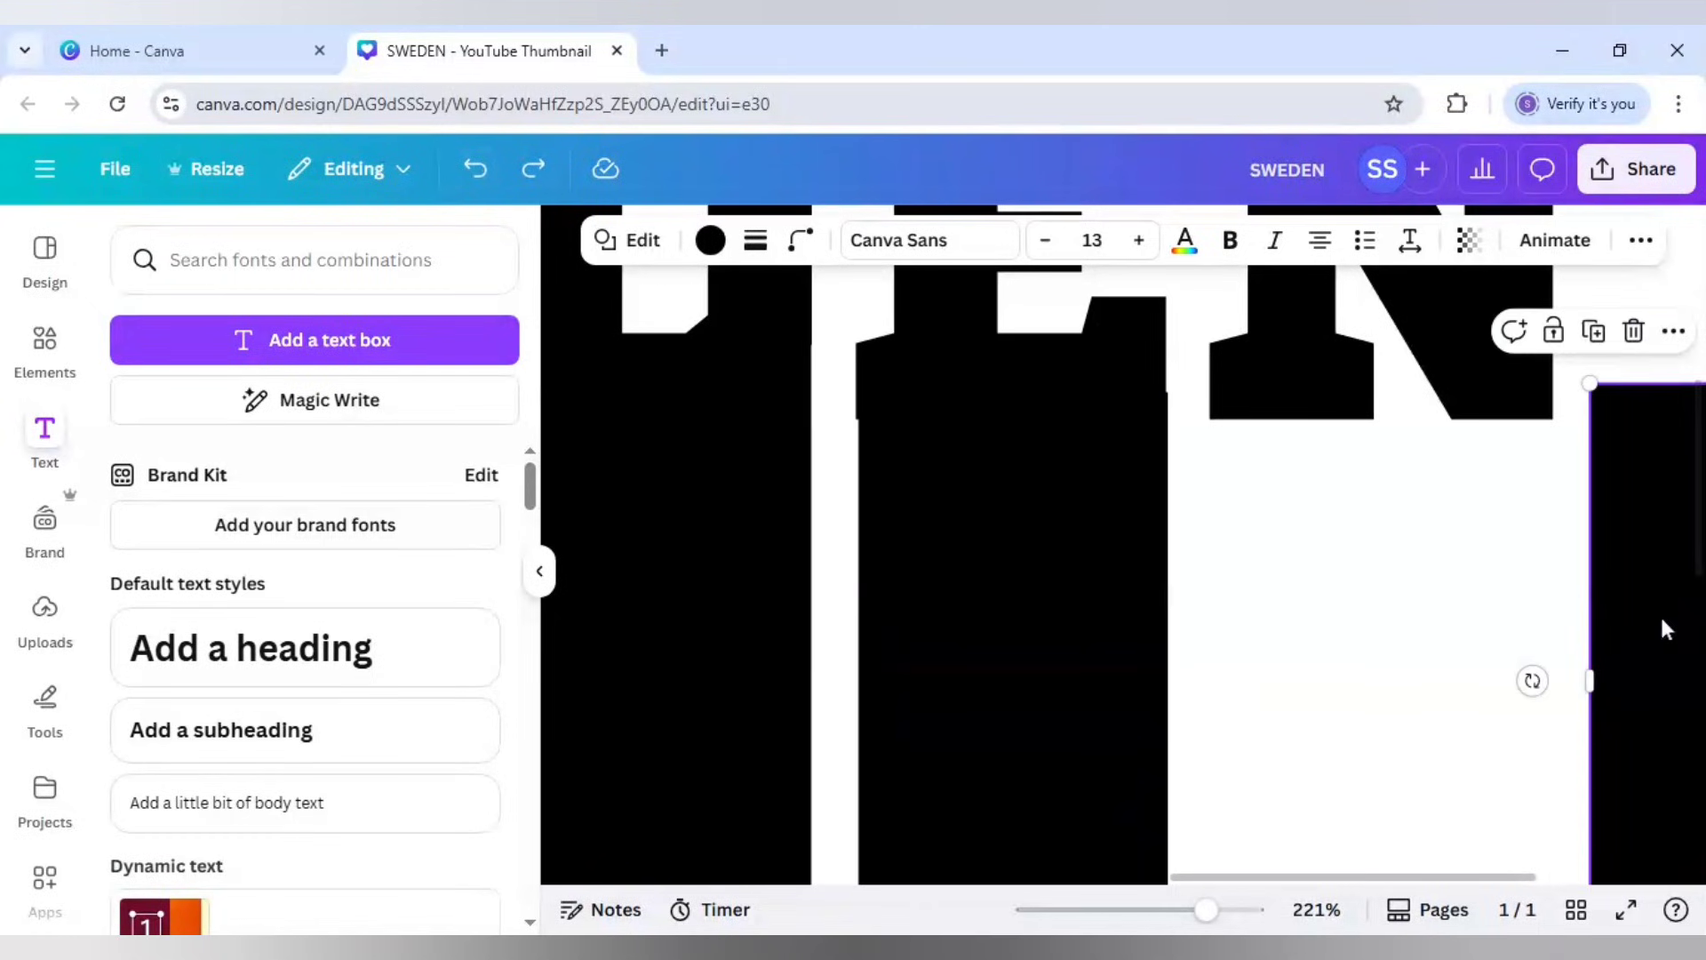
{"action": "left_click_drag", "start_coordinate": [1561, 602], "coordinate": [1286, 631]}
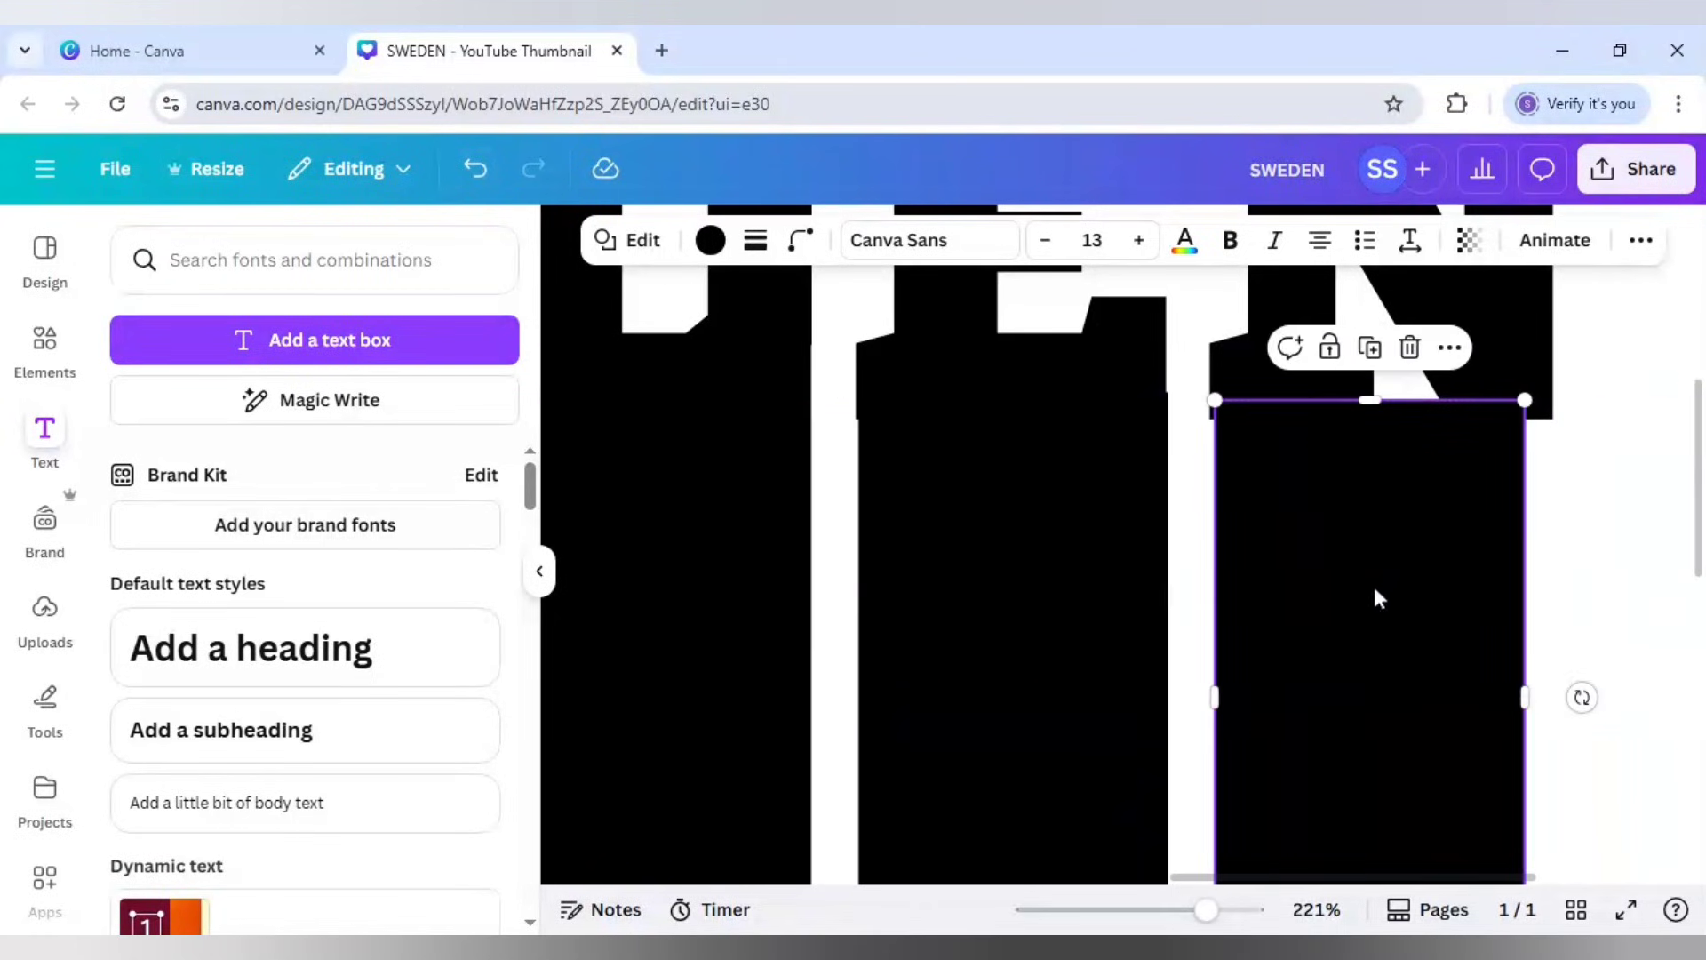
{"action": "left_click_drag", "start_coordinate": [1551, 586], "coordinate": [1557, 589]}
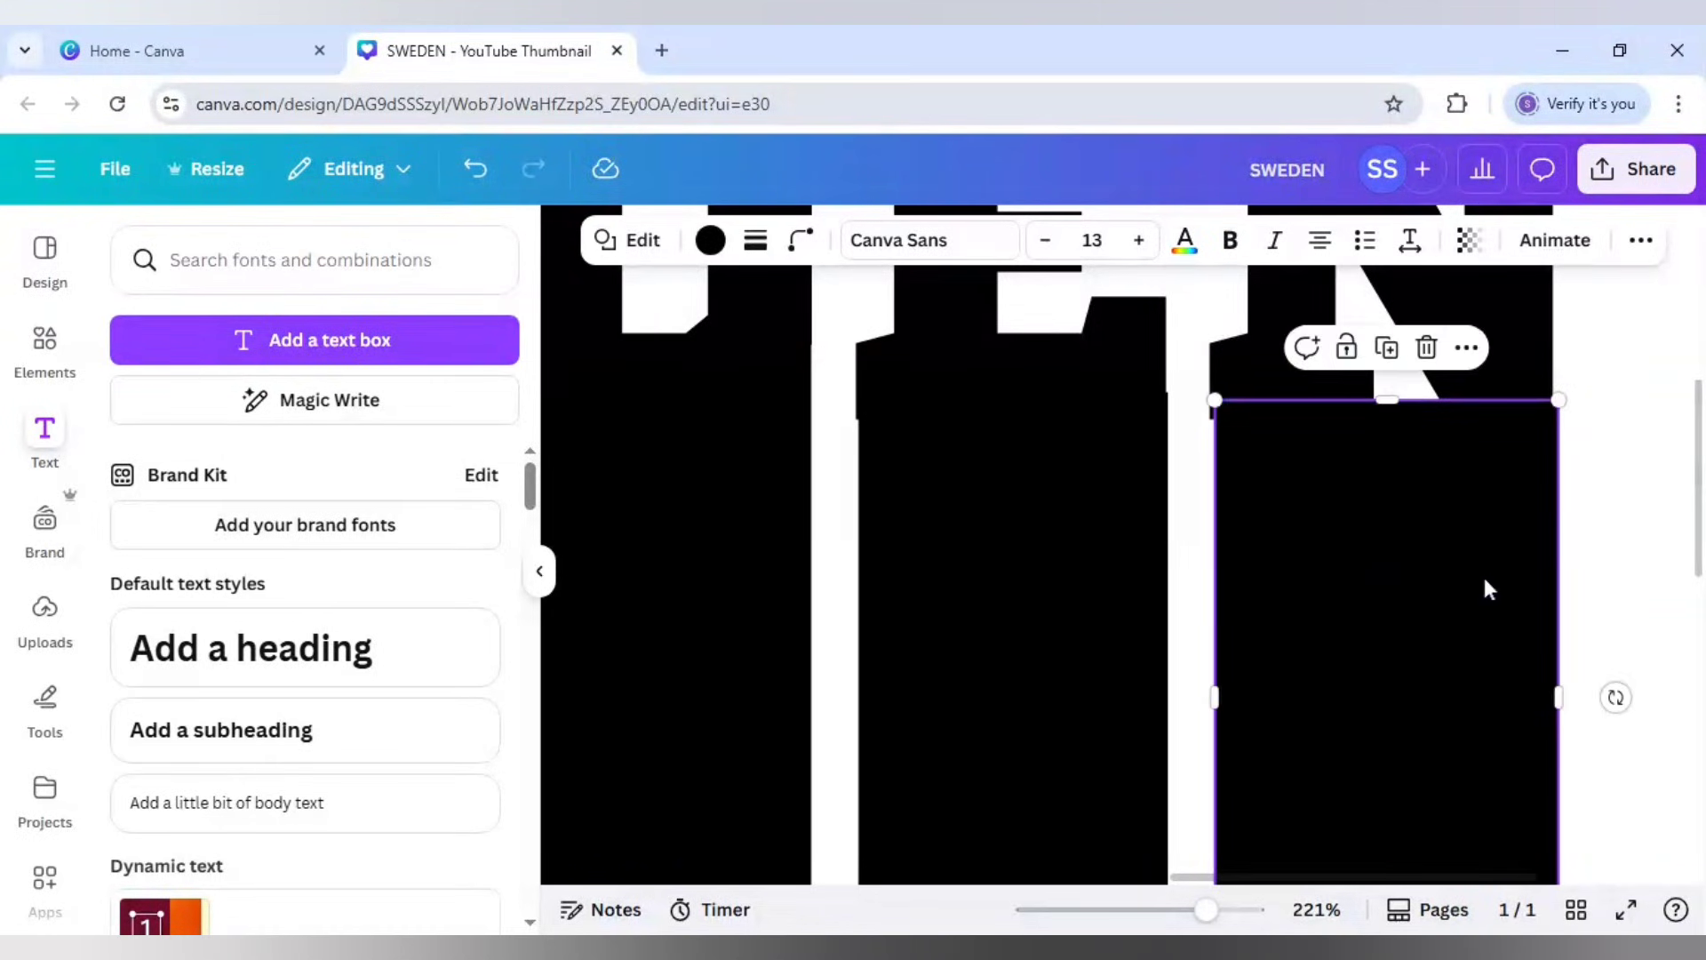
{"action": "key", "text": "Left"}
{"action": "key", "text": "Left"}
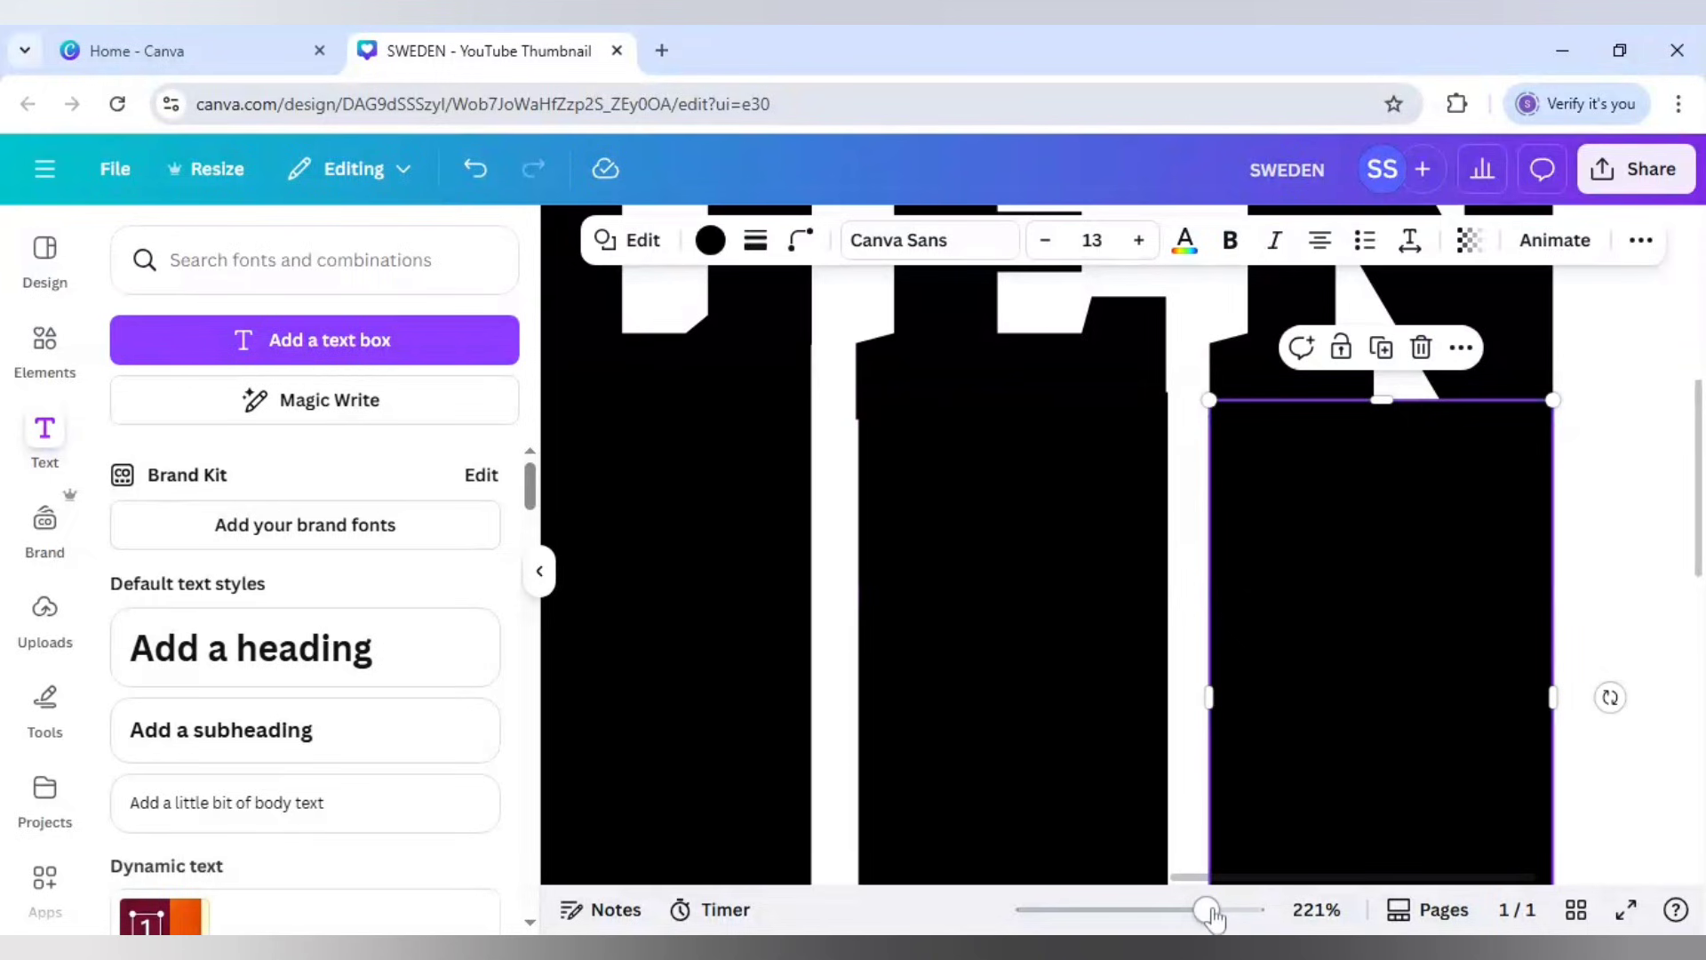
- Extend the rectangles under the S, W and first E downward to a common baseline near the page's lower edge
{"action": "left_click_drag", "start_coordinate": [1186, 911], "coordinate": [1128, 909]}
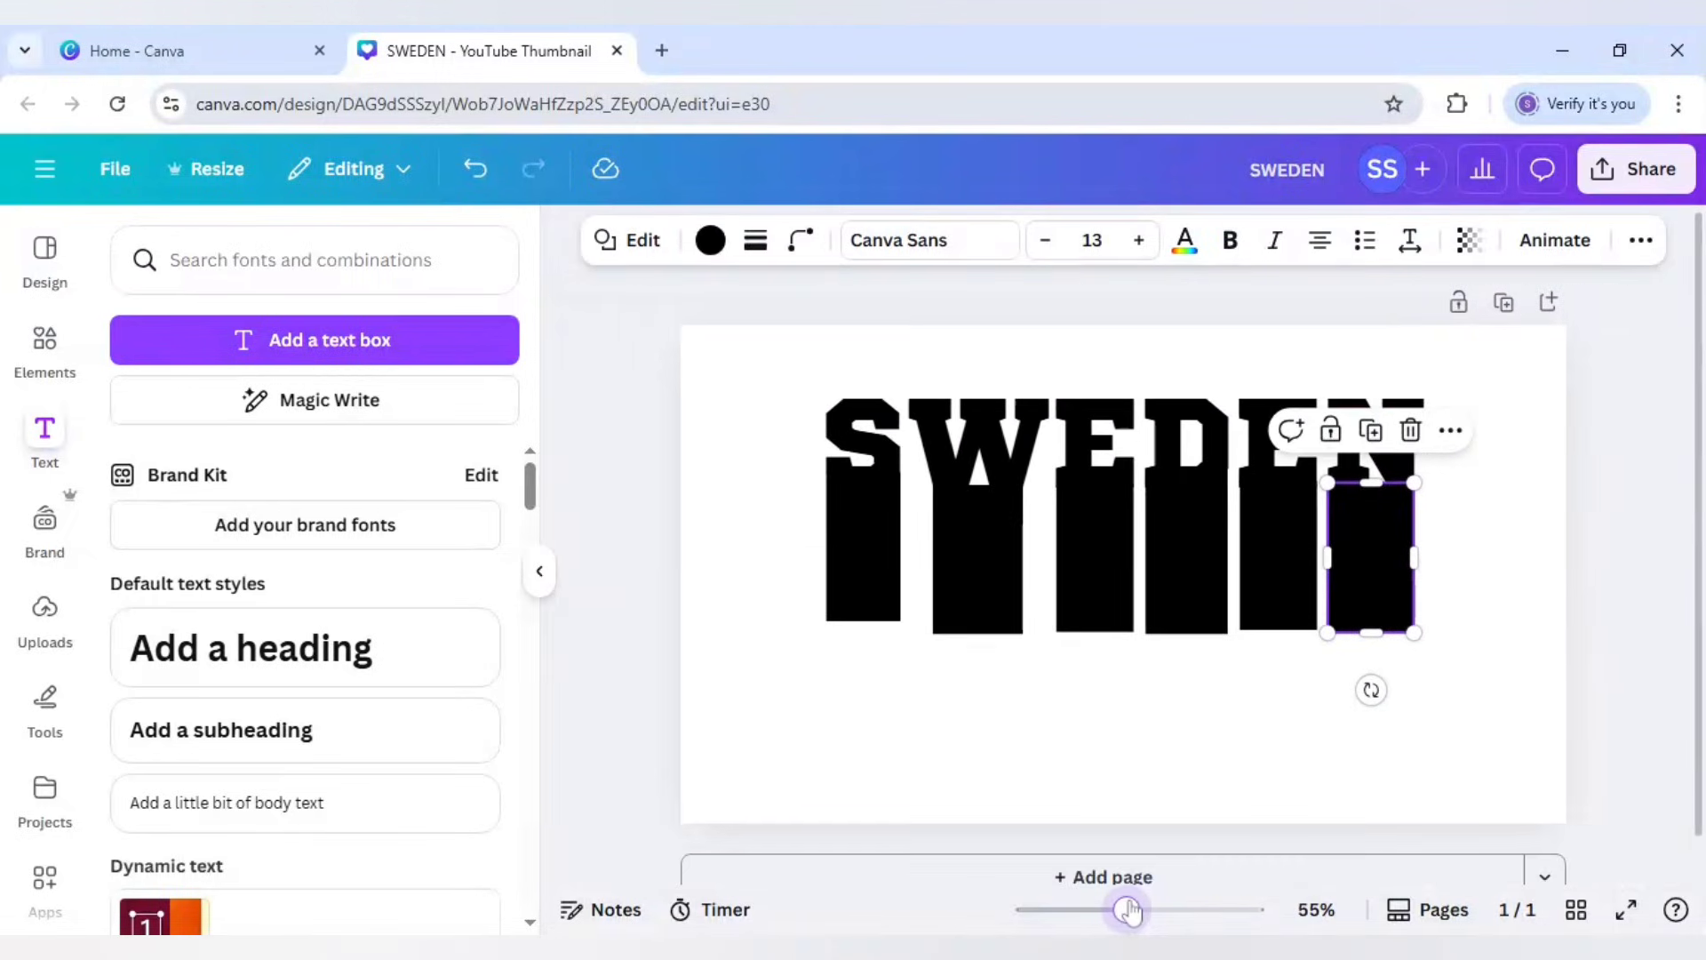
{"action": "left_click", "coordinate": [869, 591]}
{"action": "left_click_drag", "start_coordinate": [859, 622], "coordinate": [856, 778]}
{"action": "left_click", "coordinate": [964, 622]}
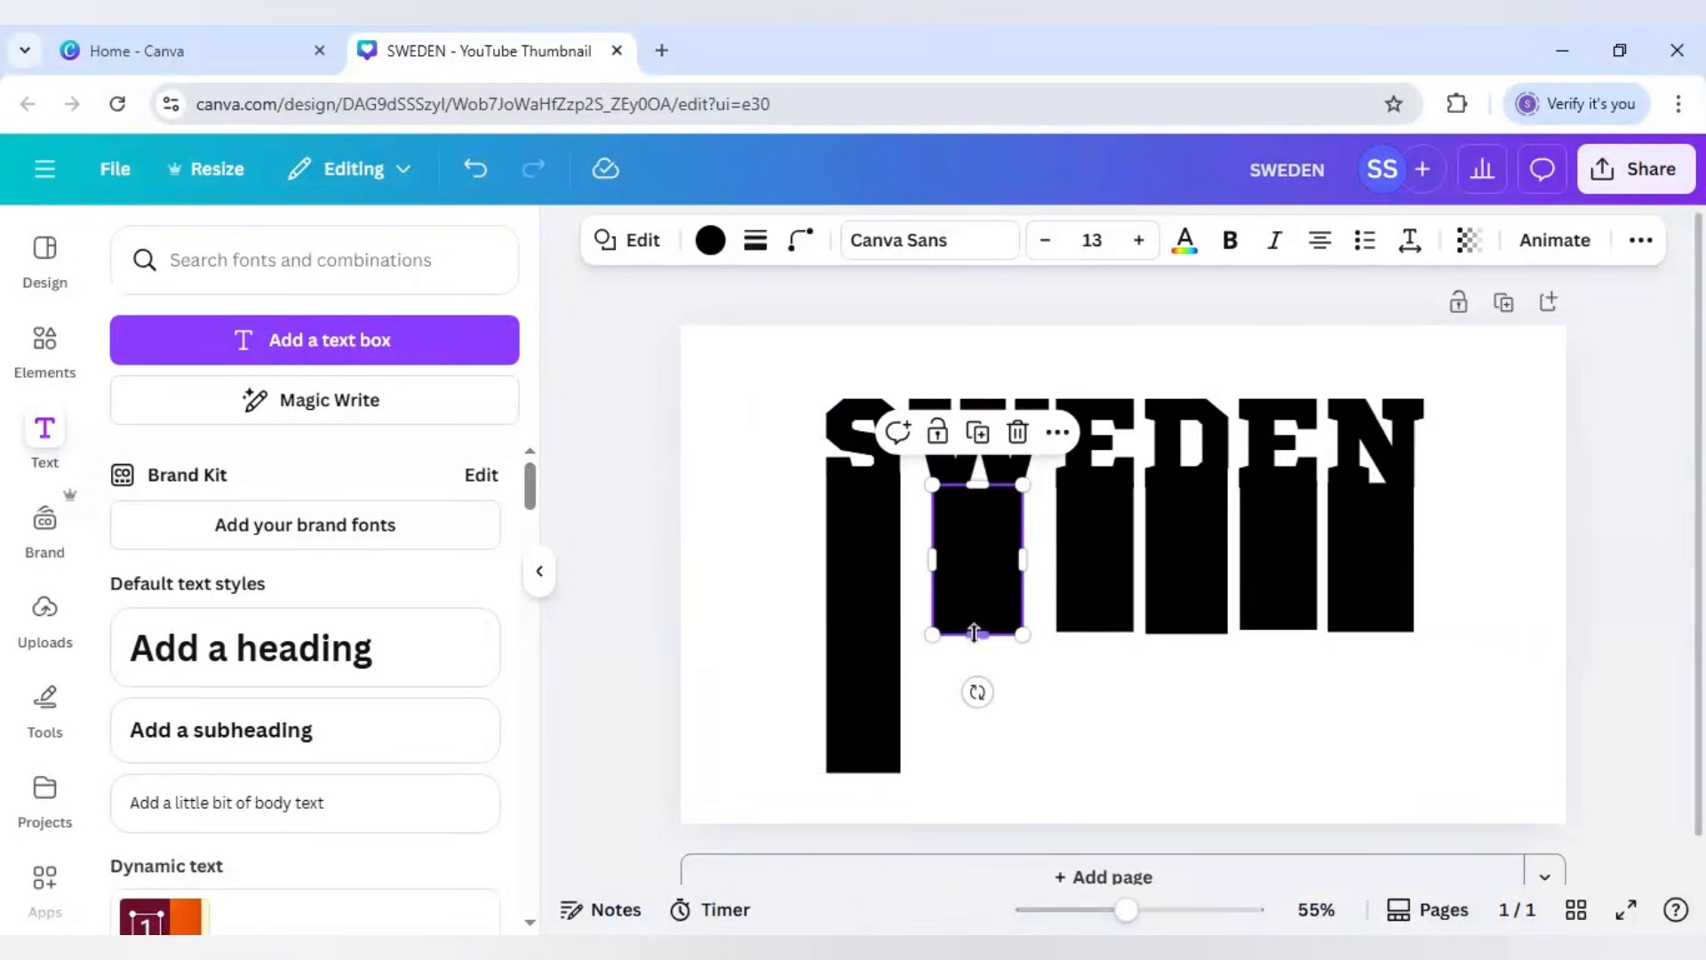
{"action": "left_click_drag", "start_coordinate": [978, 633], "coordinate": [979, 771]}
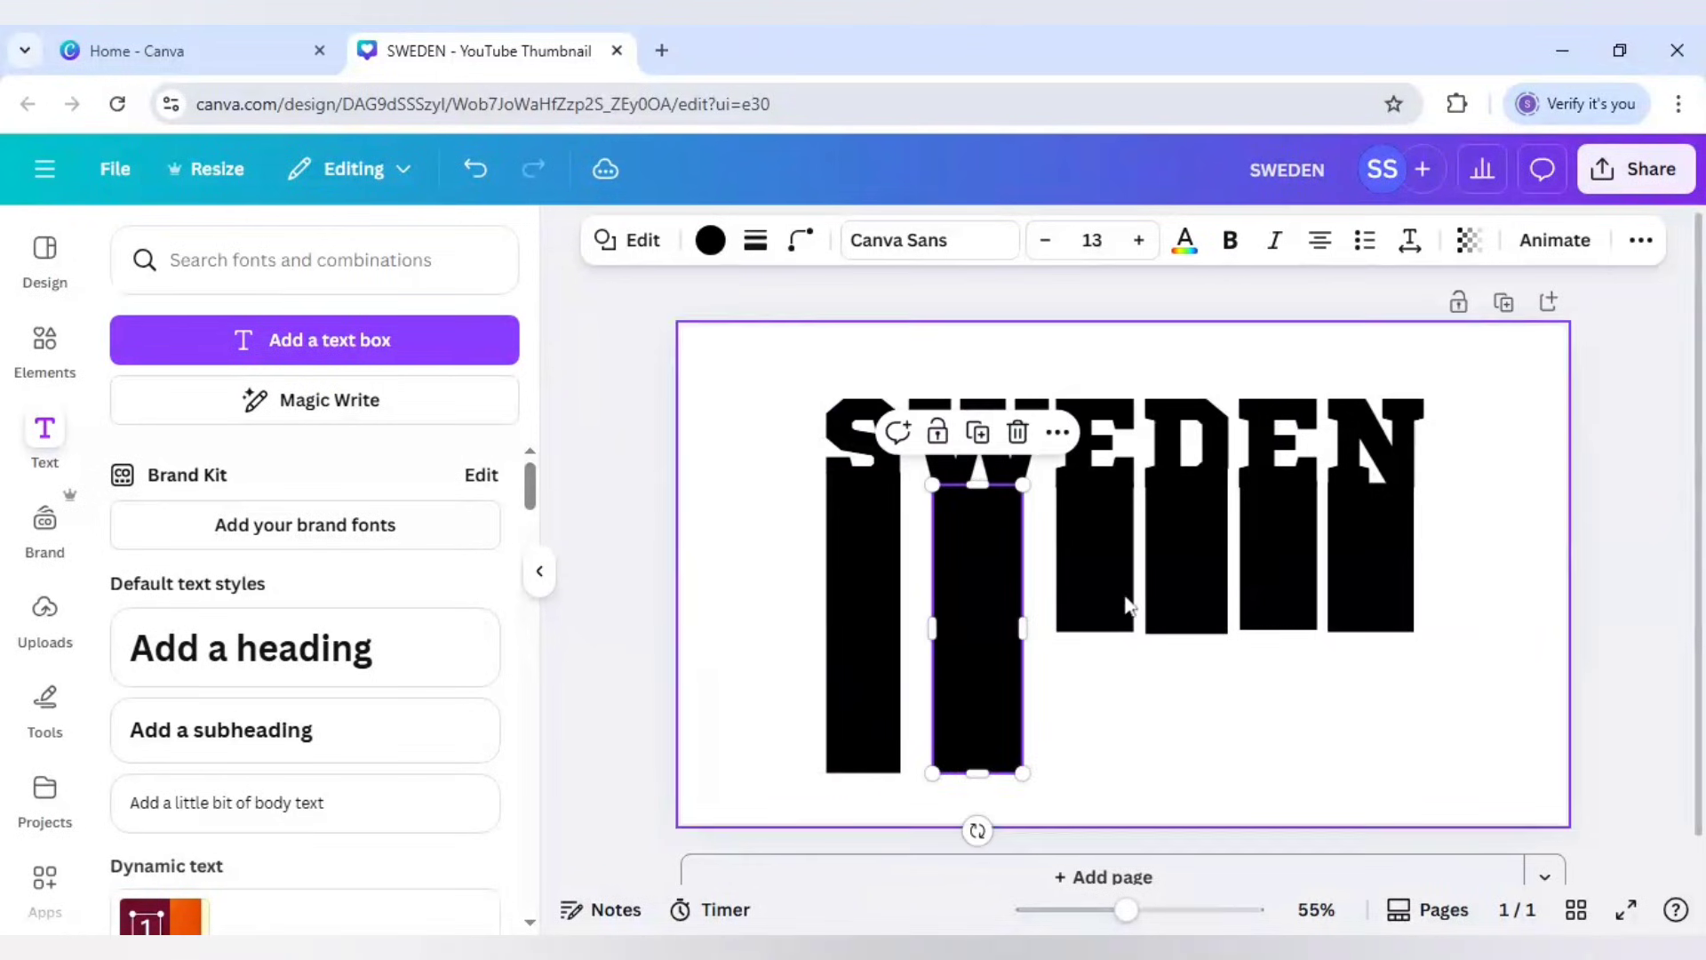
{"action": "left_click", "coordinate": [1095, 555]}
{"action": "left_click_drag", "start_coordinate": [1097, 629], "coordinate": [1102, 773]}
- Extend the rectangles under the D, second E and N downward to match the bottoms of the other columns
{"action": "left_click", "coordinate": [1187, 600]}
{"action": "left_click_drag", "start_coordinate": [1188, 634], "coordinate": [1204, 773]}
{"action": "left_click", "coordinate": [1277, 609]}
{"action": "left_click_drag", "start_coordinate": [1277, 631], "coordinate": [1298, 766]}
{"action": "left_click", "coordinate": [1366, 609]}
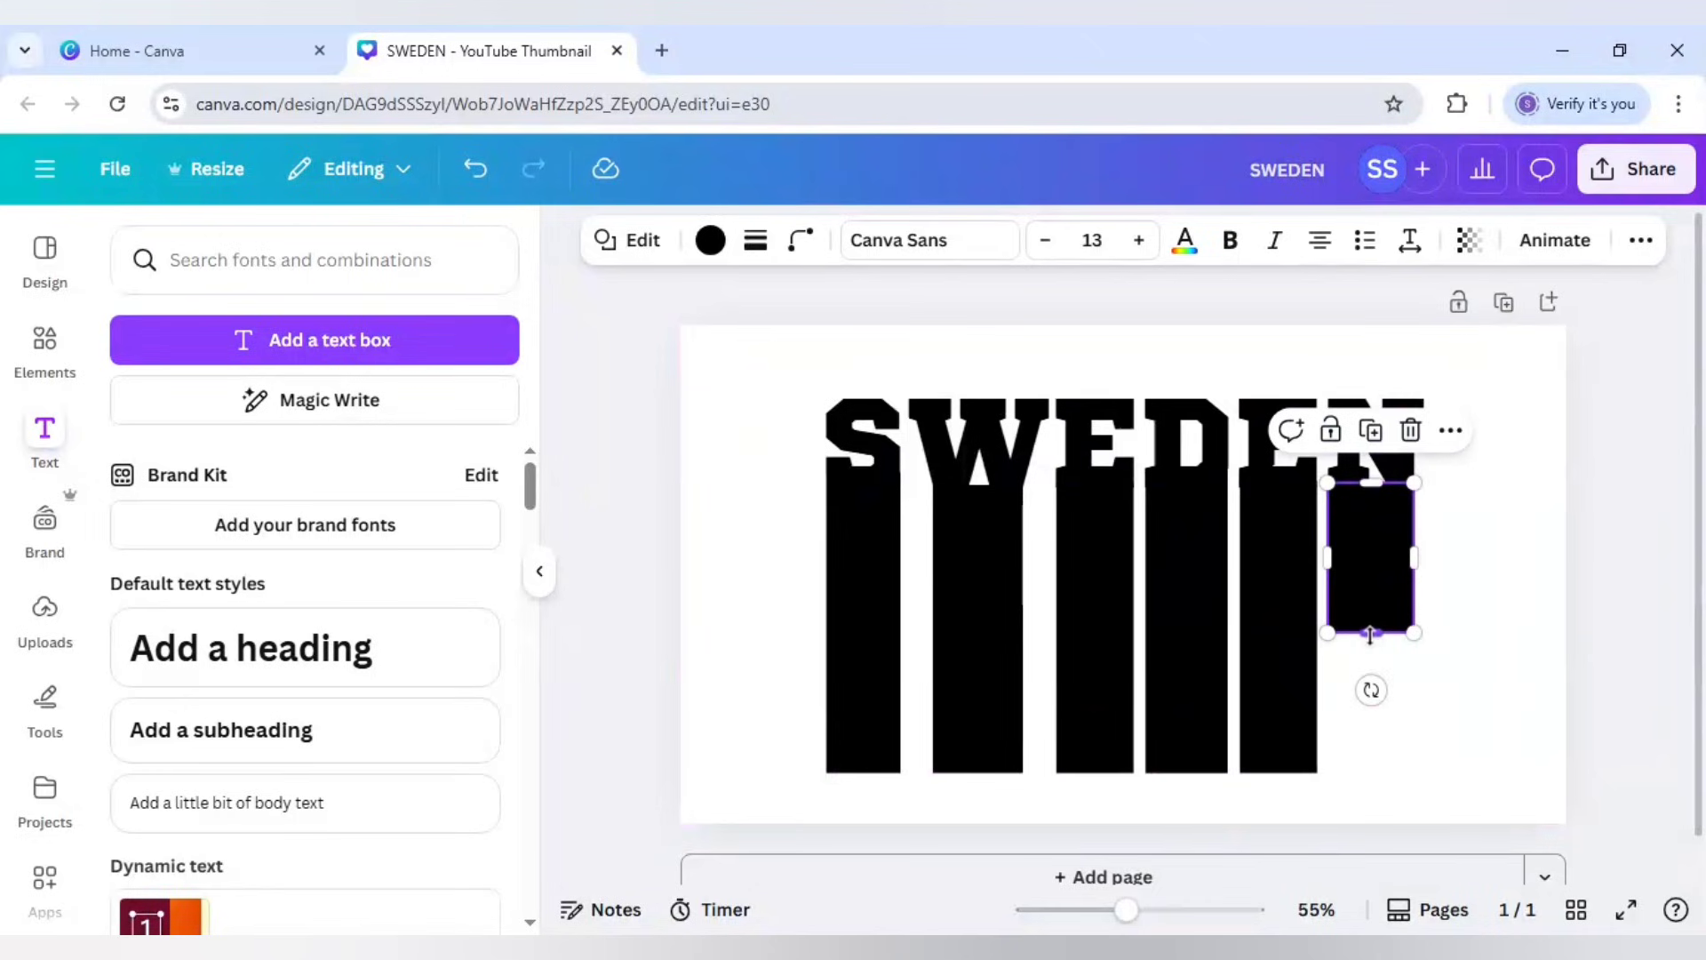
{"action": "left_click_drag", "start_coordinate": [1370, 635], "coordinate": [1371, 773]}
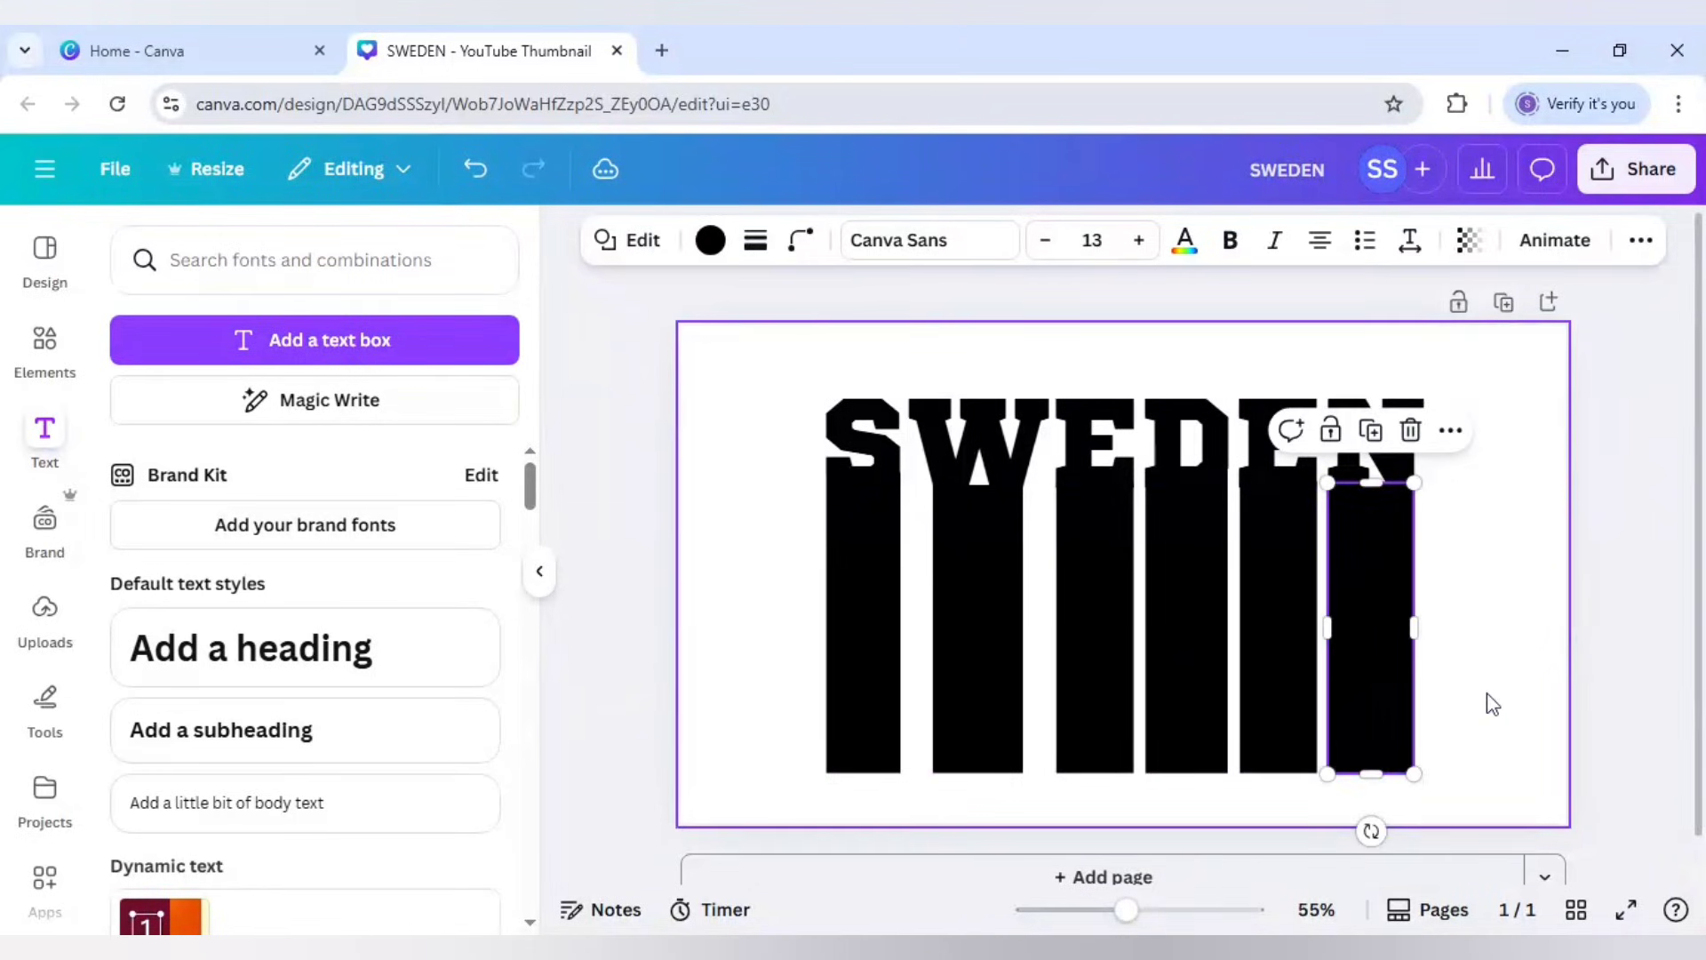
- Widen the W's column leftward, show the rulers and place two vertical guides near the W's outer edges
{"action": "left_click", "coordinate": [938, 572]}
{"action": "left_click_drag", "start_coordinate": [933, 571], "coordinate": [912, 572]}
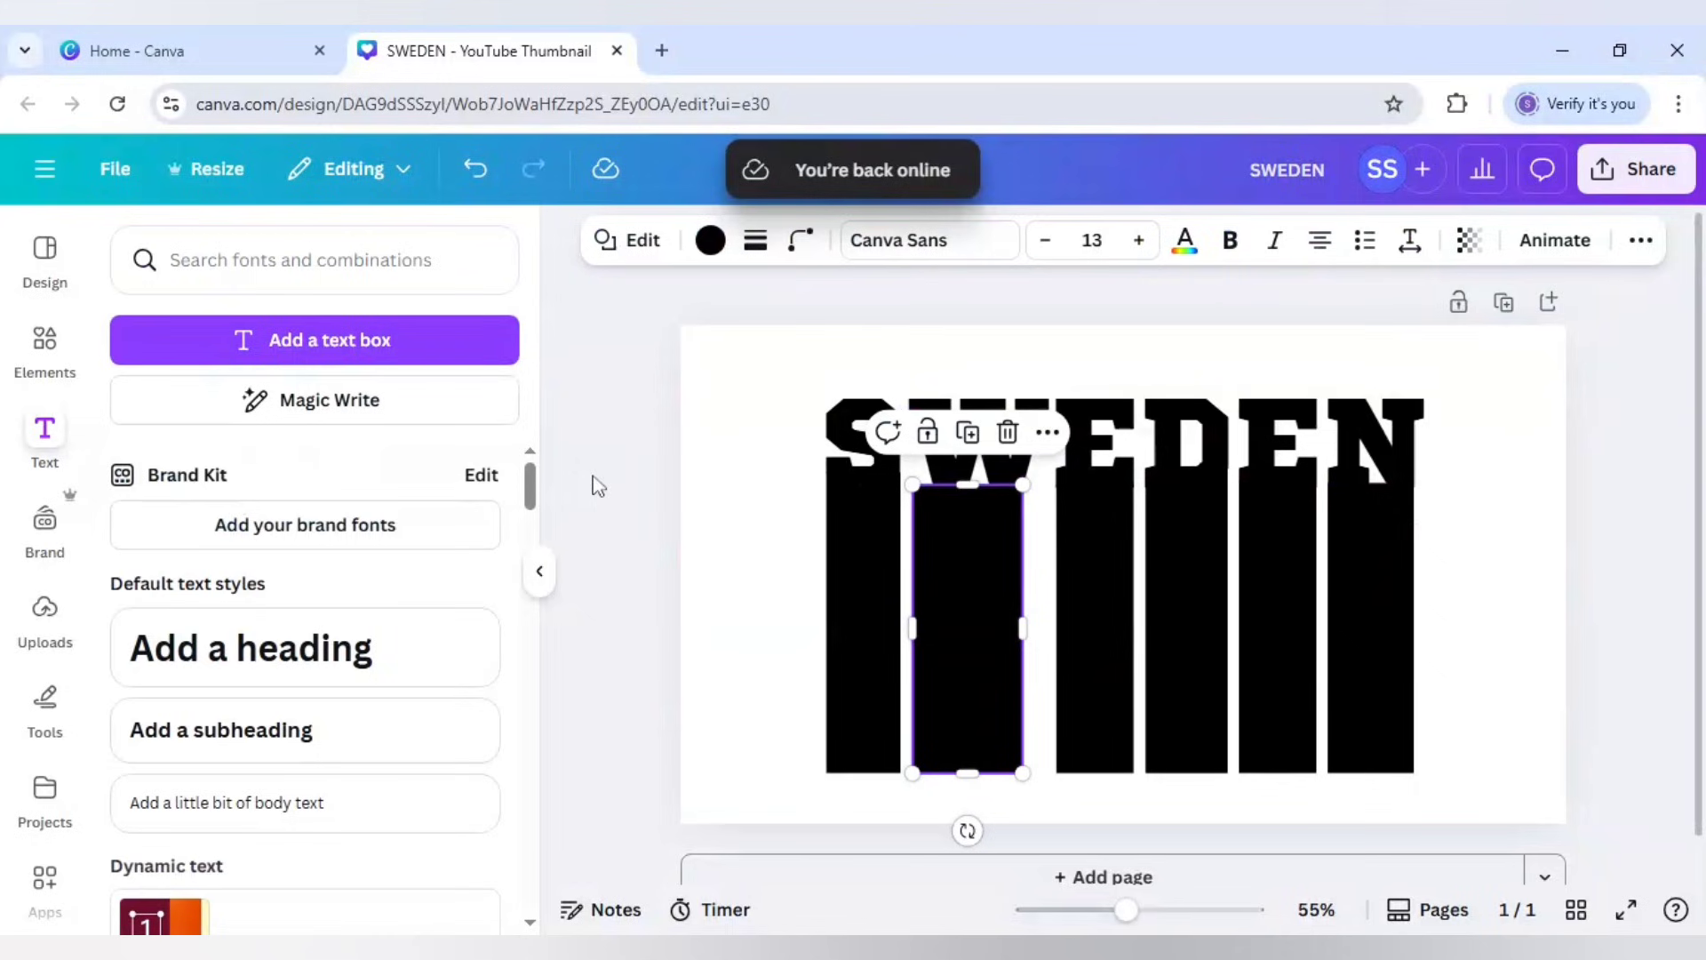
{"action": "key", "text": "shift+r"}
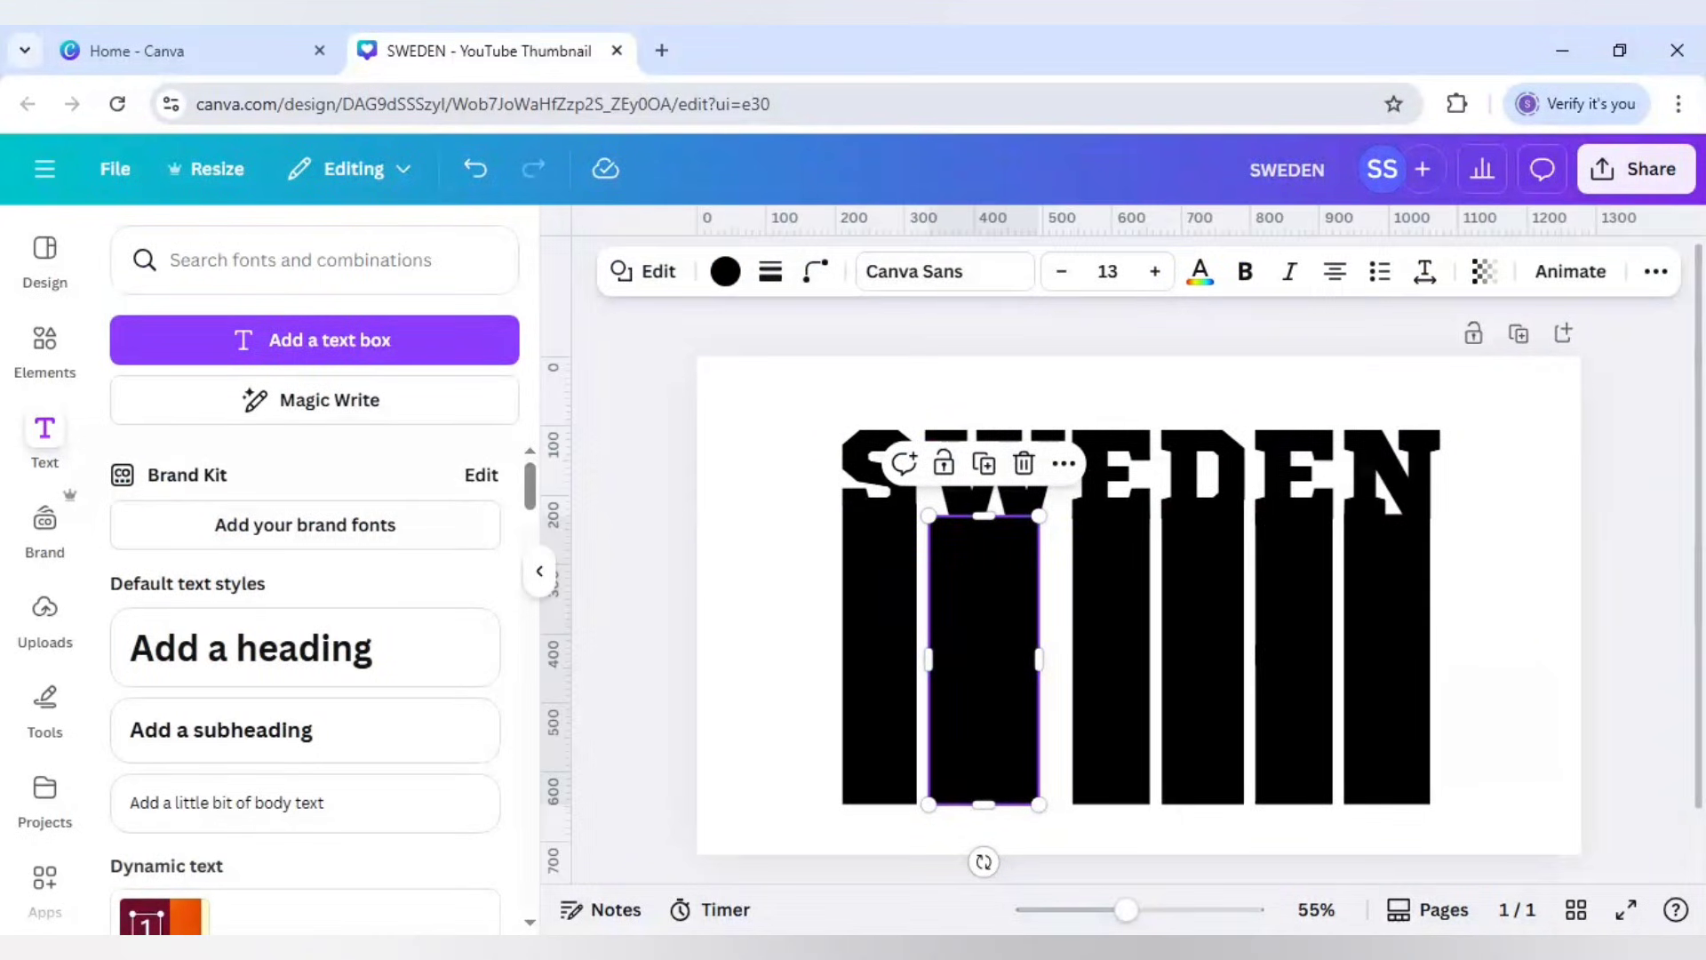
{"action": "left_click_drag", "start_coordinate": [556, 520], "coordinate": [929, 526]}
{"action": "left_click_drag", "start_coordinate": [567, 469], "coordinate": [1060, 498]}
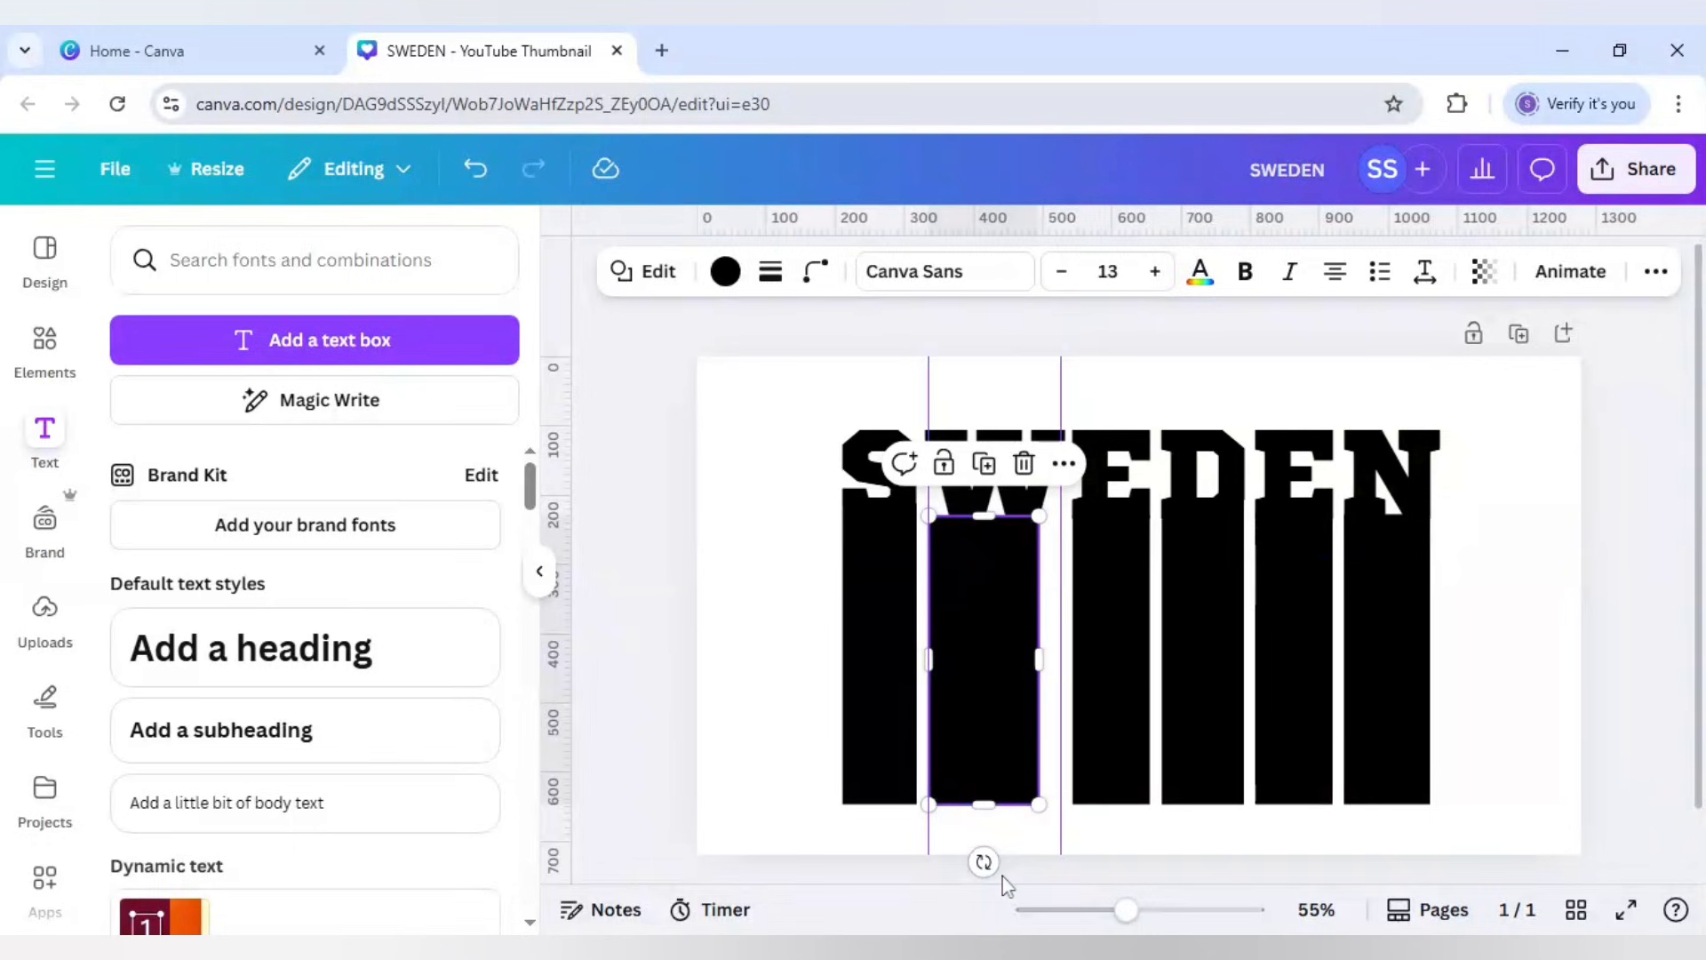
- Fine-tune both vertical guides to the W's outer edges and stretch its column to meet them on both sides
{"action": "left_click_drag", "start_coordinate": [1126, 909], "coordinate": [1161, 909]}
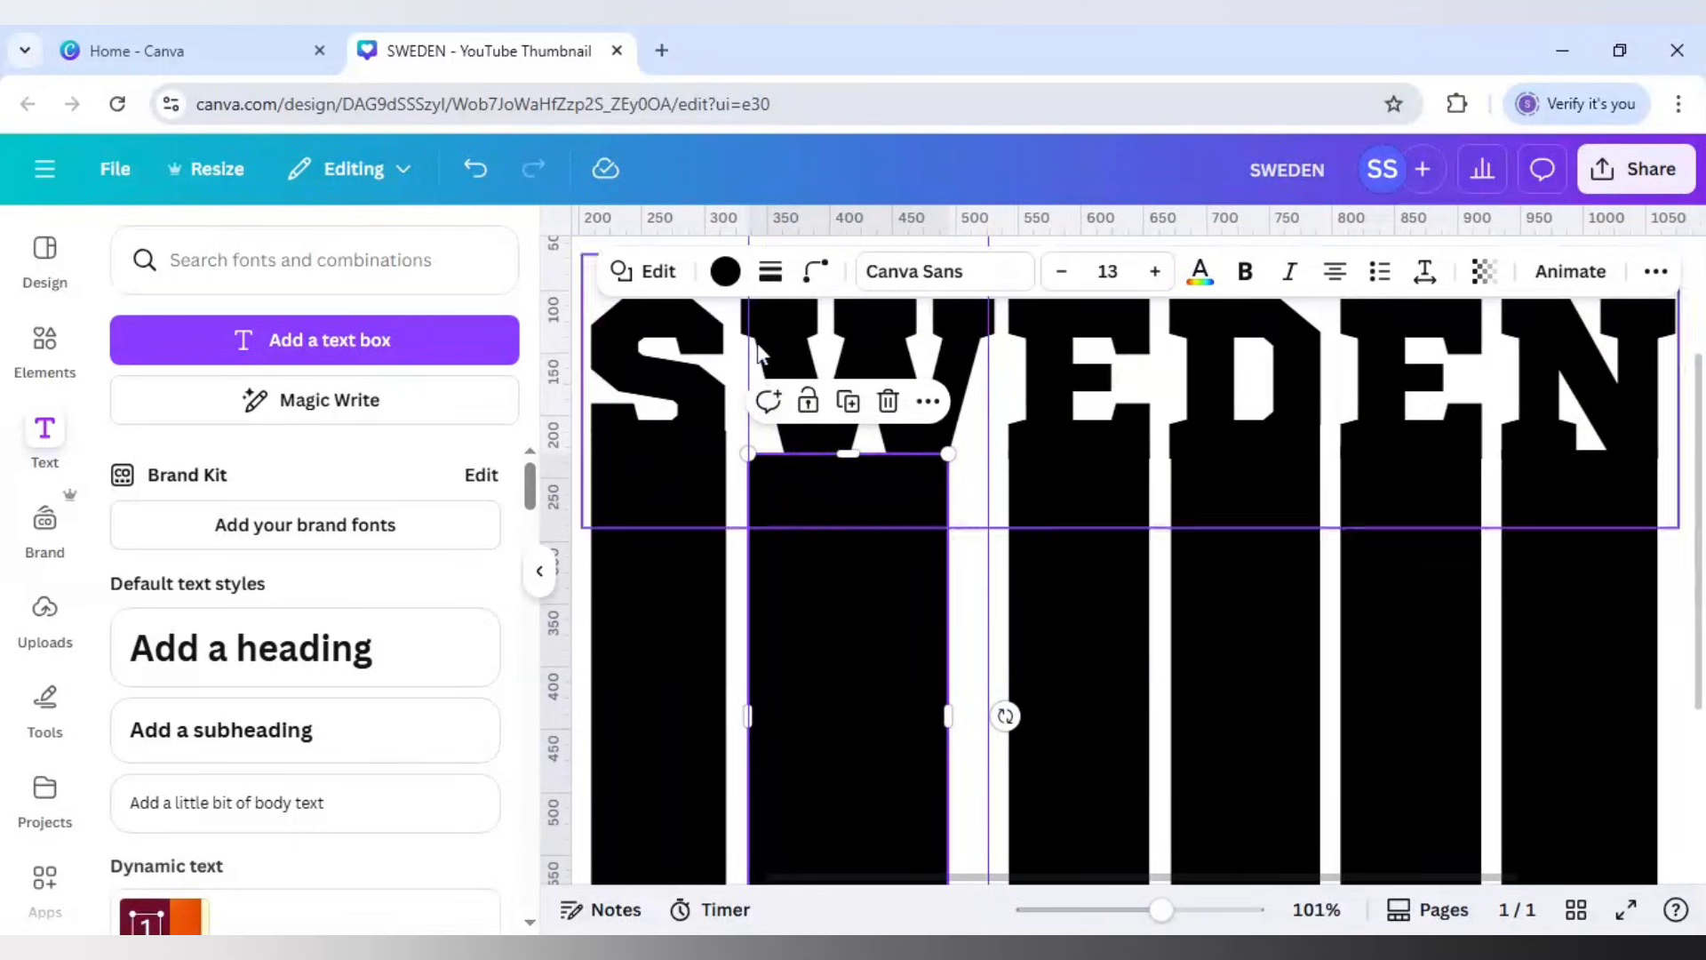
{"action": "left_click_drag", "start_coordinate": [747, 335], "coordinate": [743, 335]}
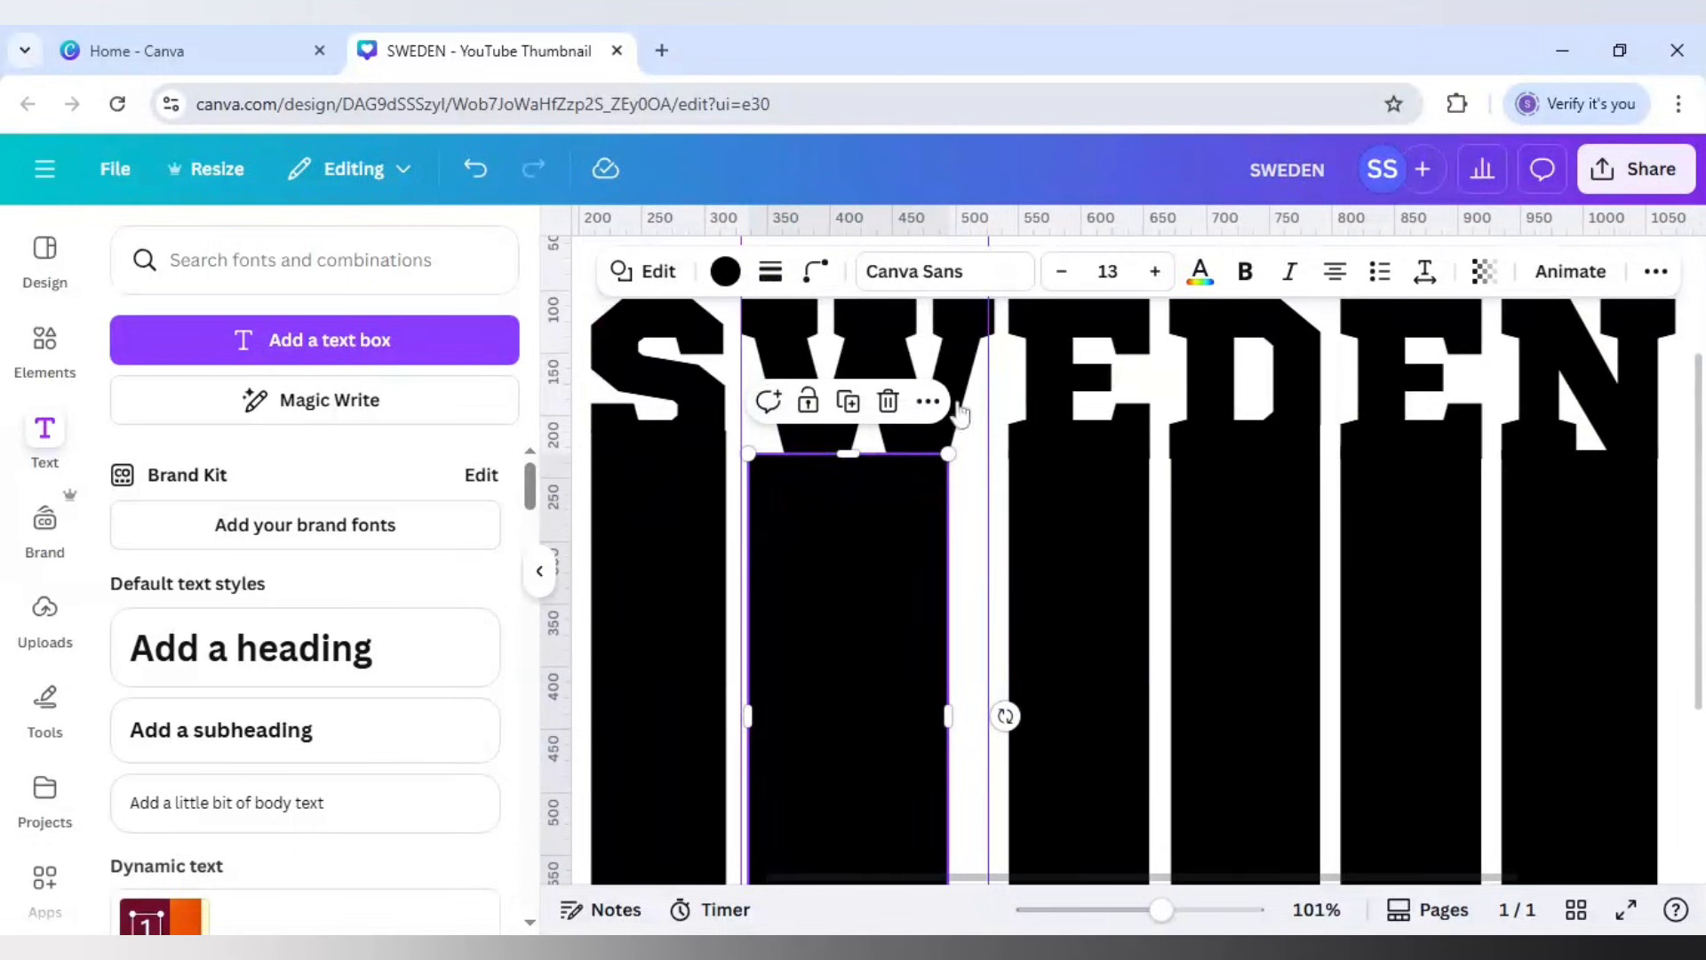
{"action": "left_click_drag", "start_coordinate": [991, 389], "coordinate": [997, 390]}
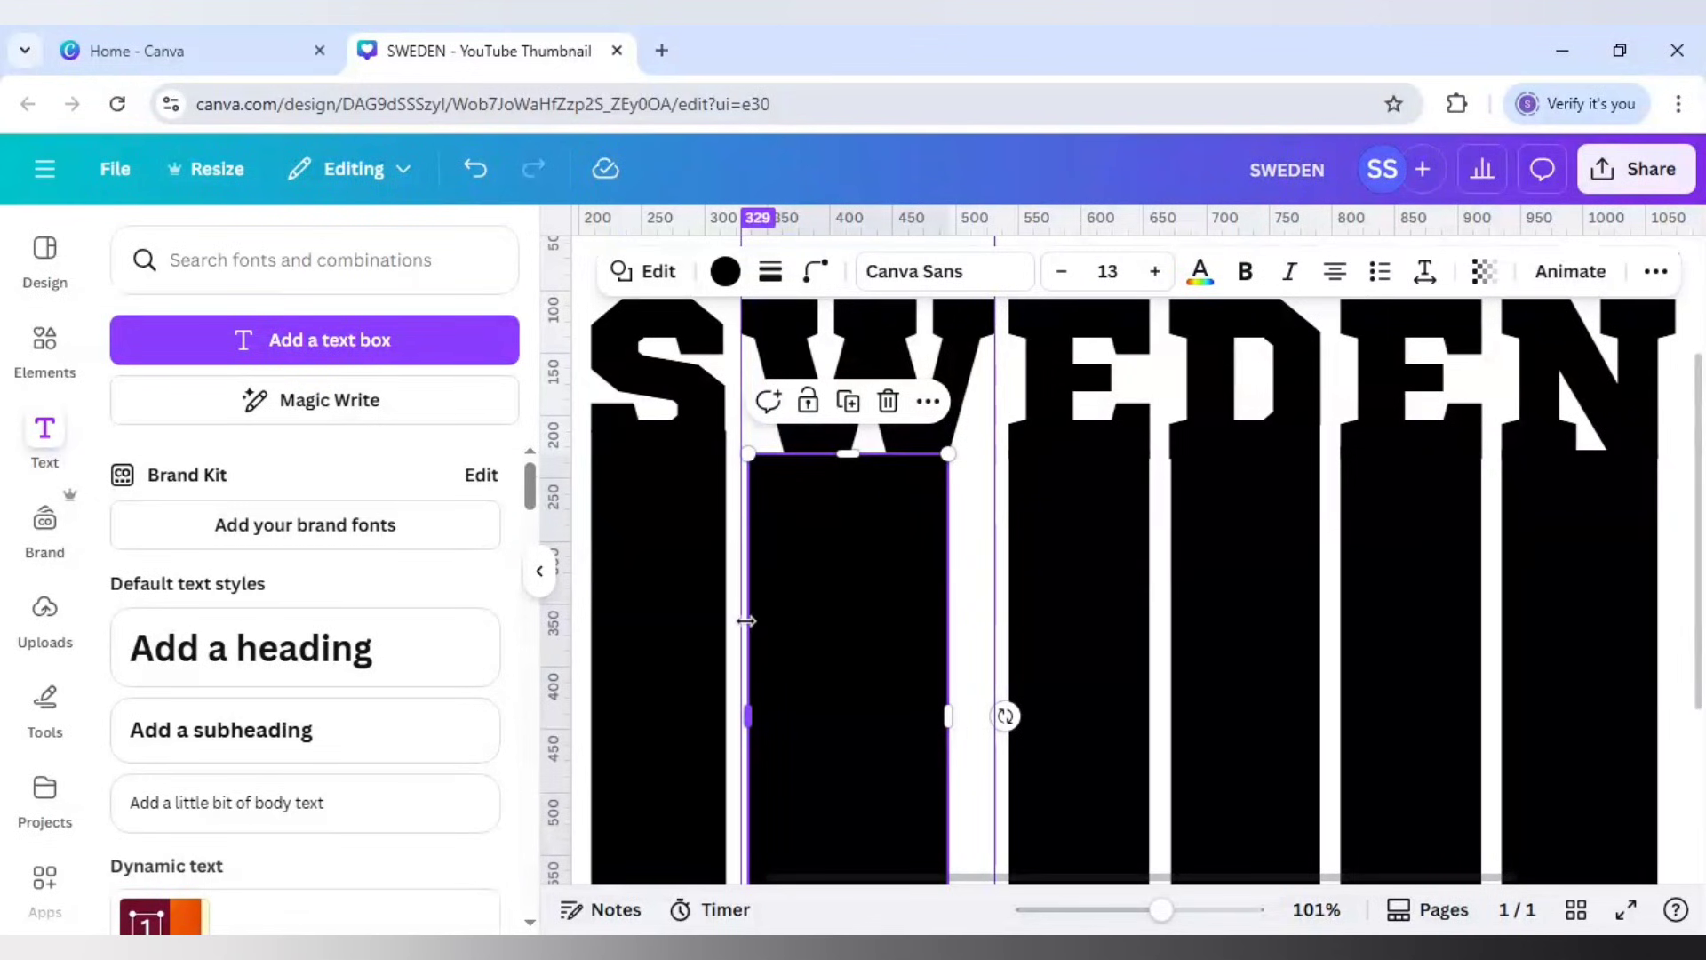
{"action": "left_click_drag", "start_coordinate": [746, 621], "coordinate": [743, 621]}
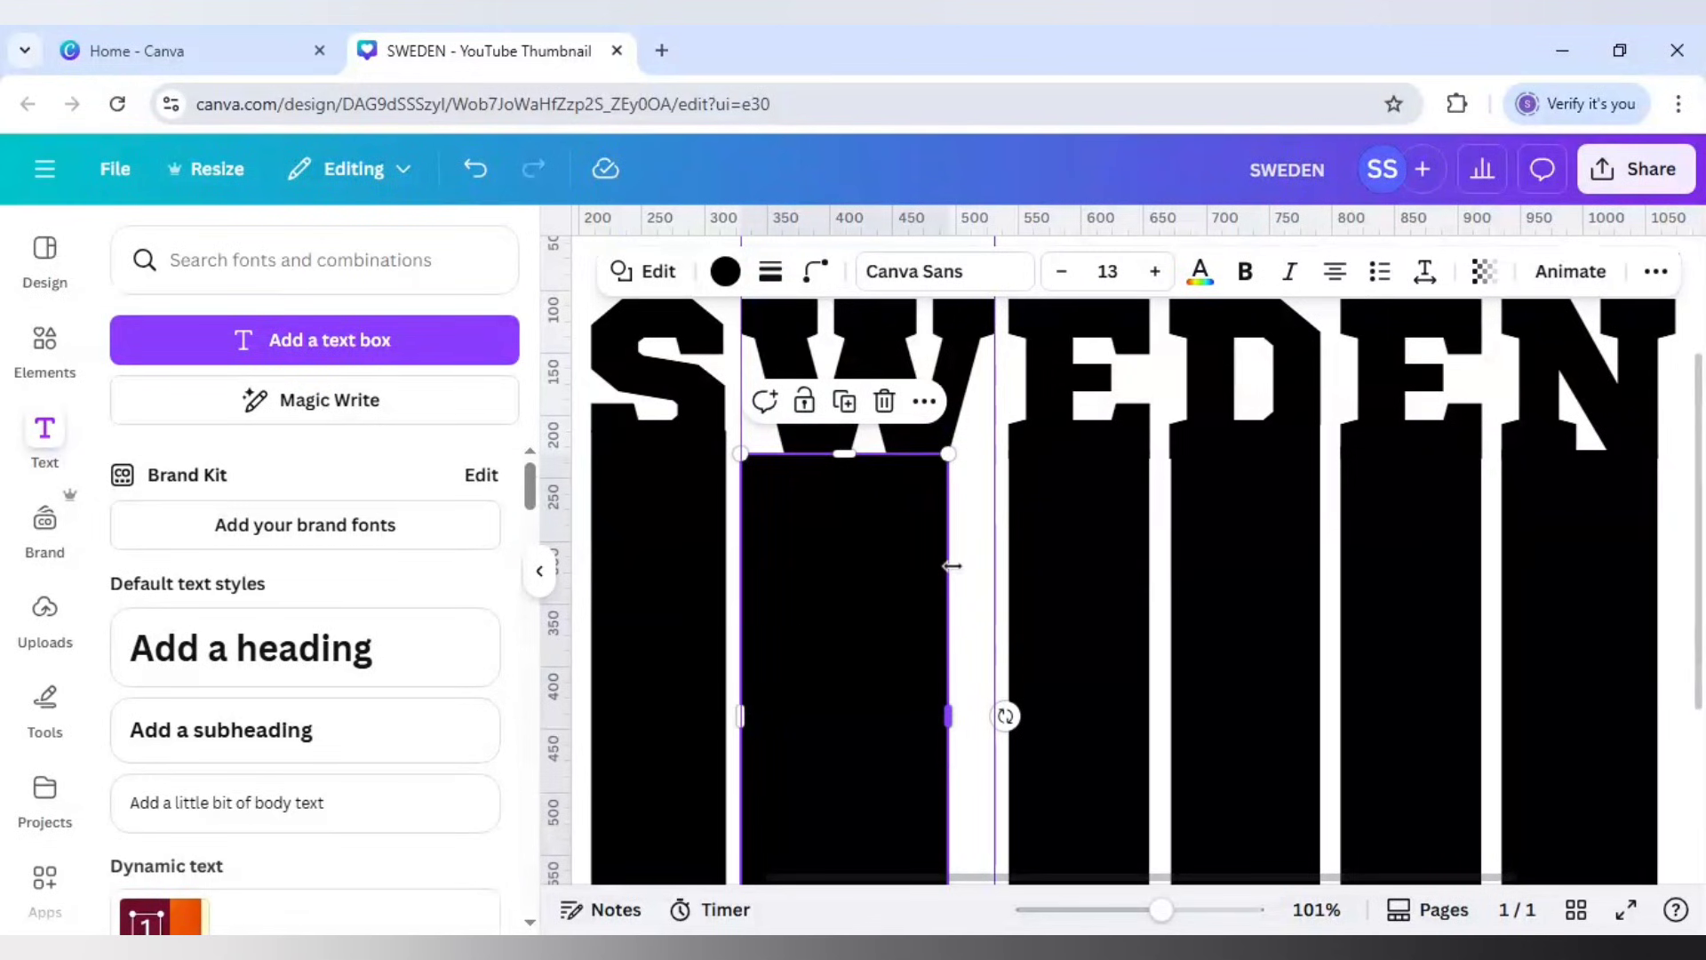
{"action": "left_click_drag", "start_coordinate": [952, 565], "coordinate": [1000, 568]}
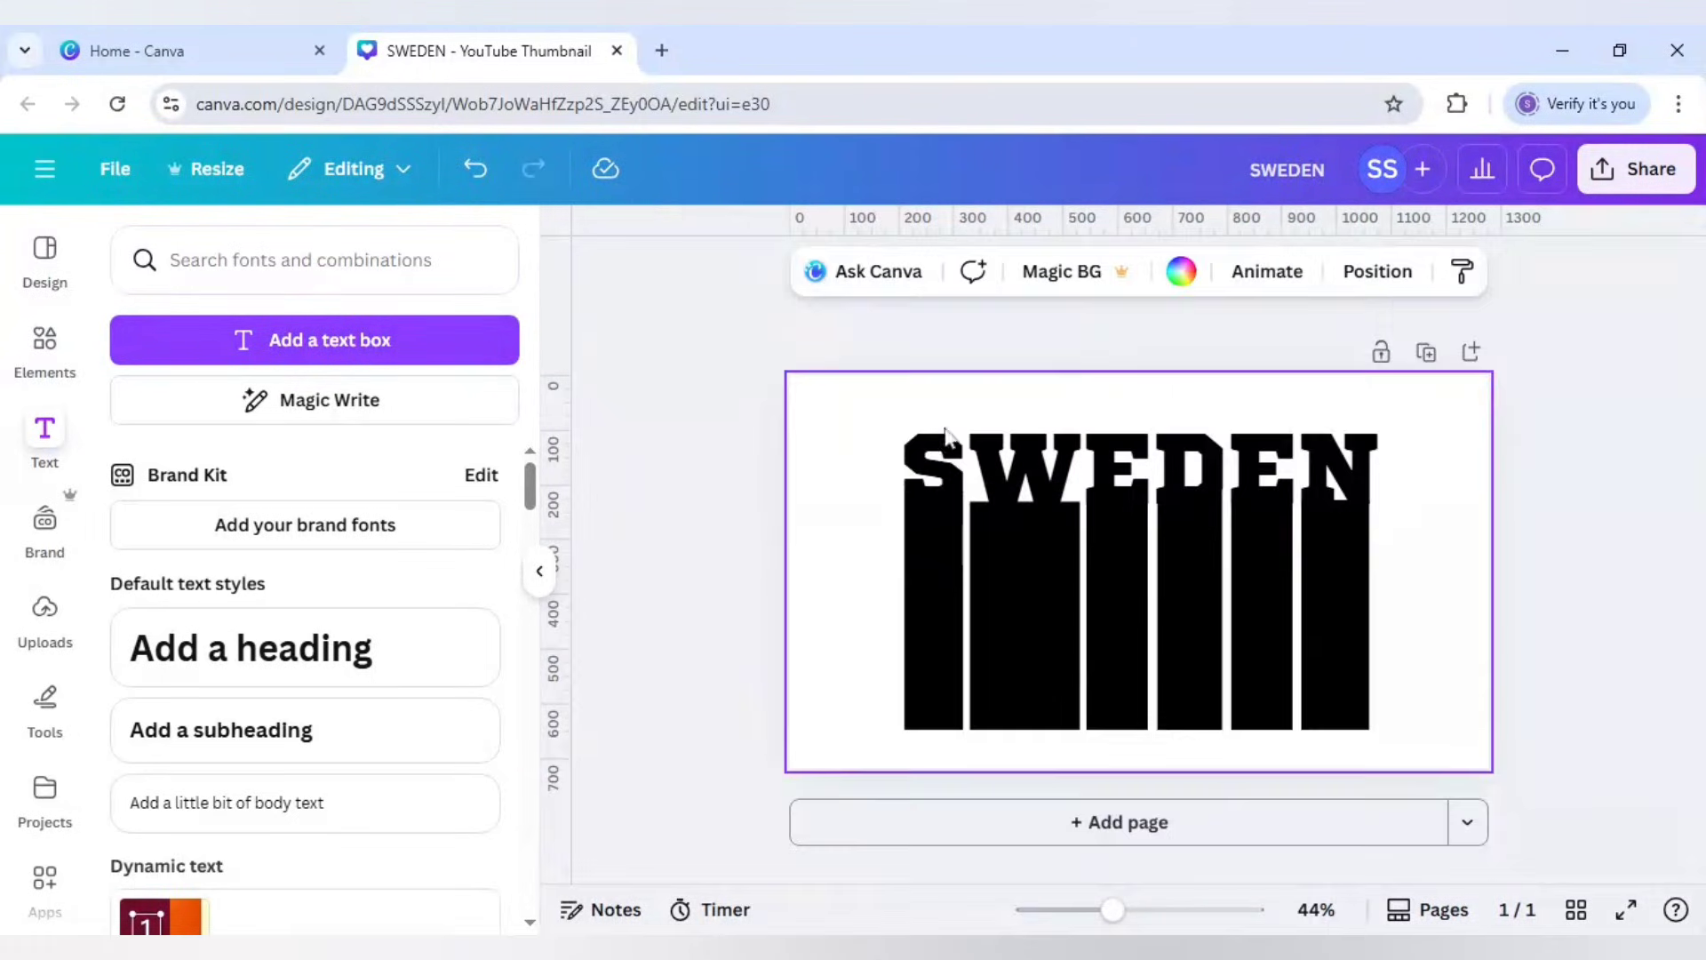
- Add a circle, move it over the lower ends of the columns and stretch it into a wide ellipse
{"action": "key", "text": "c"}
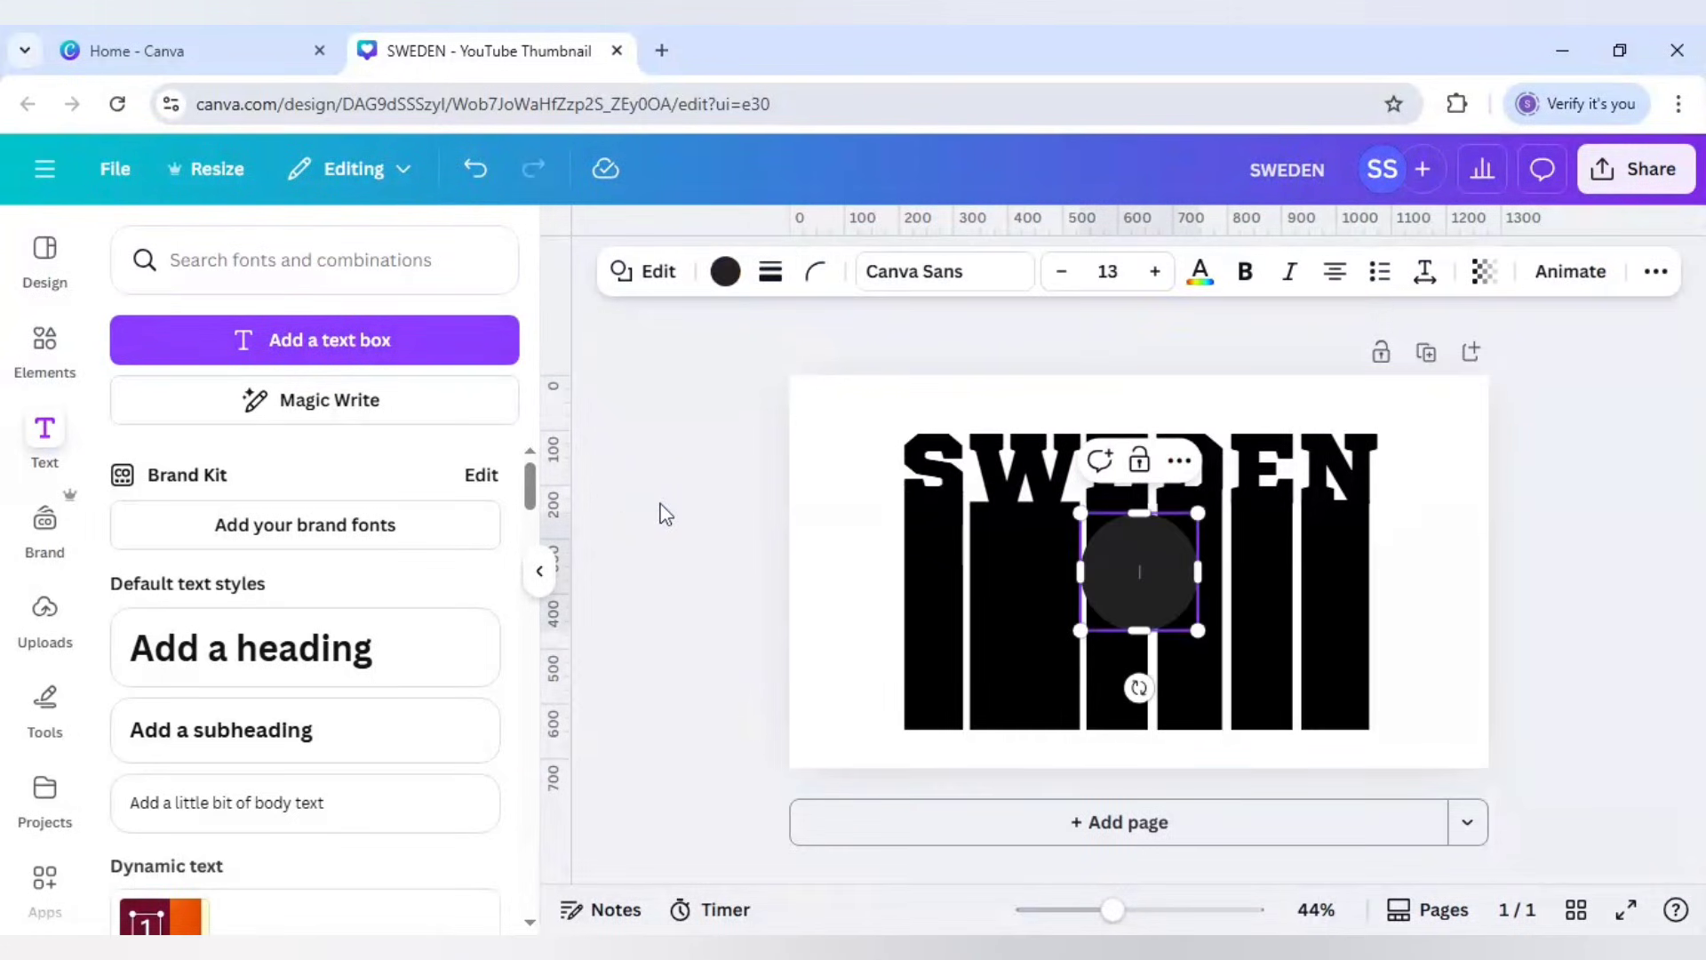
{"action": "left_click", "coordinate": [871, 654]}
{"action": "left_click", "coordinate": [1117, 607]}
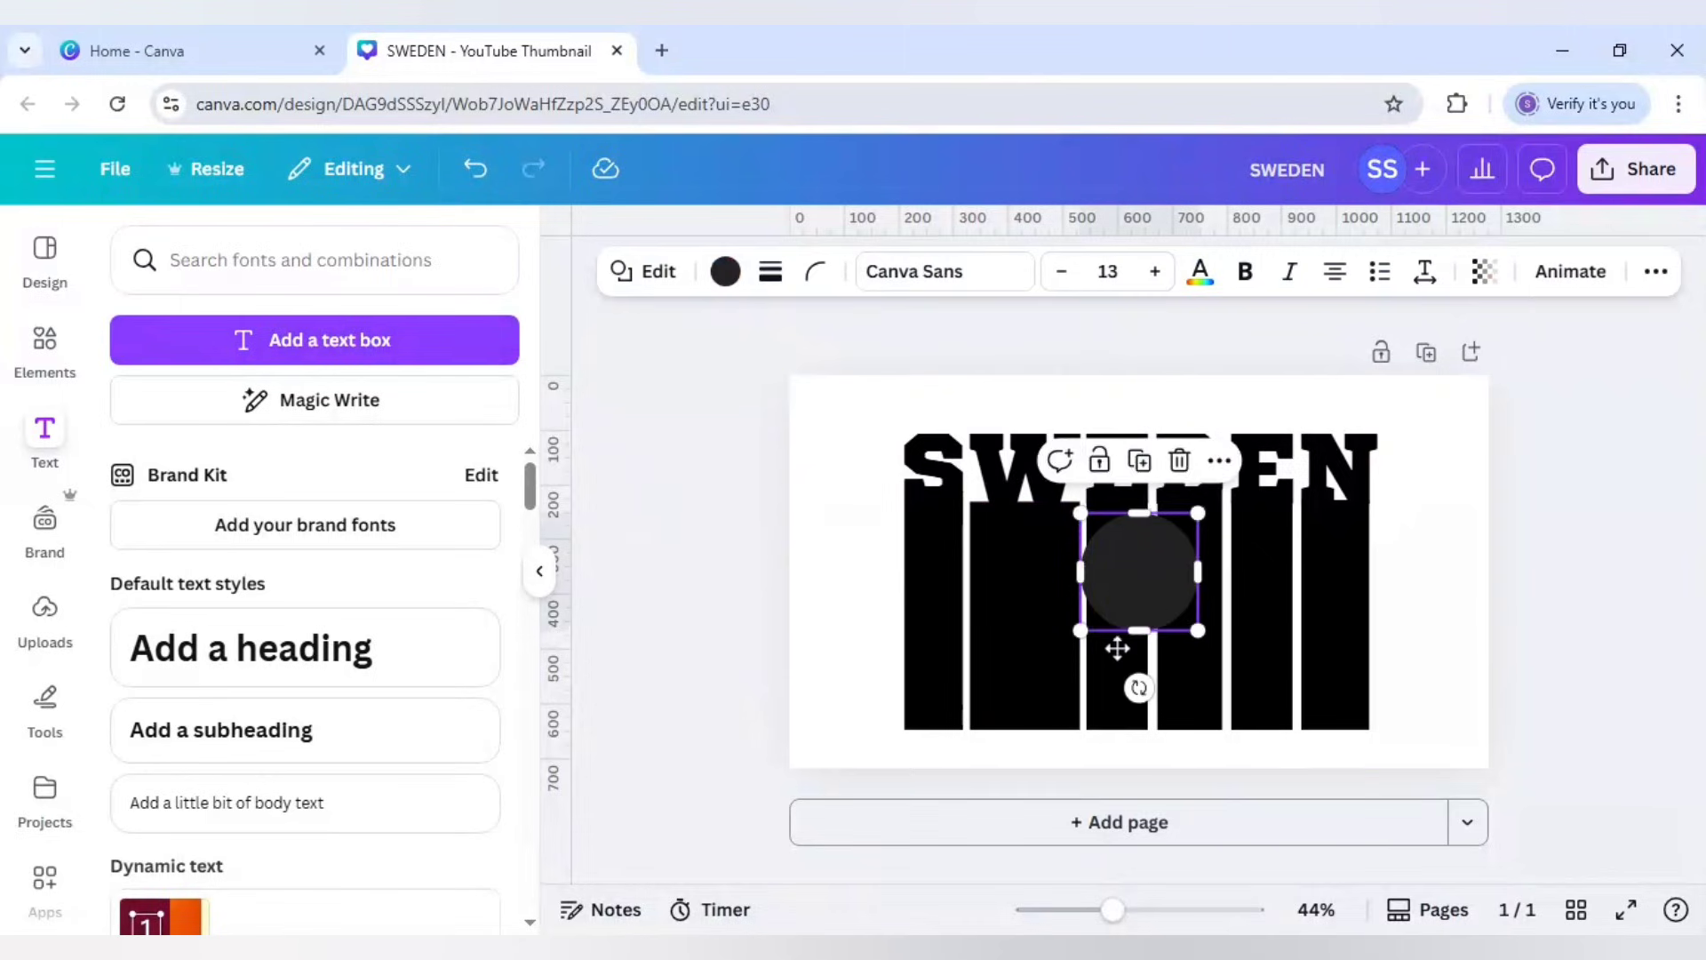
{"action": "left_click_drag", "start_coordinate": [1117, 607], "coordinate": [711, 674]}
{"action": "left_click_drag", "start_coordinate": [1151, 661], "coordinate": [1564, 678]}
{"action": "left_click_drag", "start_coordinate": [1306, 712], "coordinate": [1313, 731]}
- Fit the ellipse's side edges to the outer edges of the S and N columns
{"action": "left_click_drag", "start_coordinate": [714, 734], "coordinate": [891, 711]}
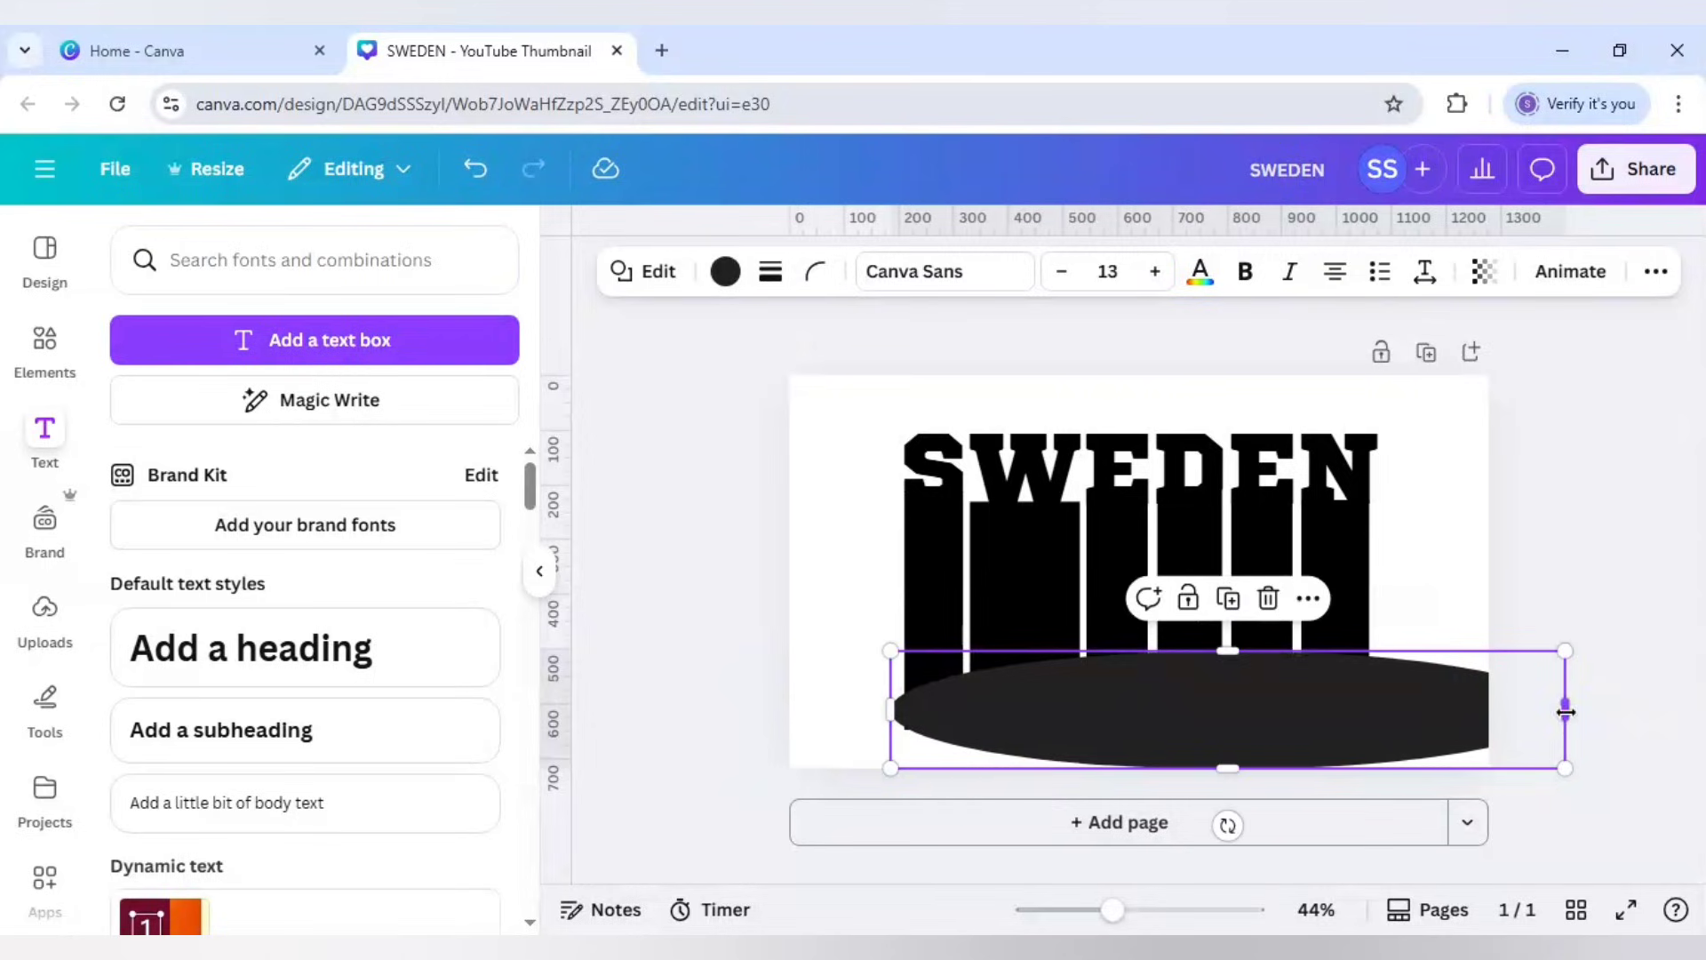
{"action": "left_click_drag", "start_coordinate": [1566, 711], "coordinate": [1387, 708]}
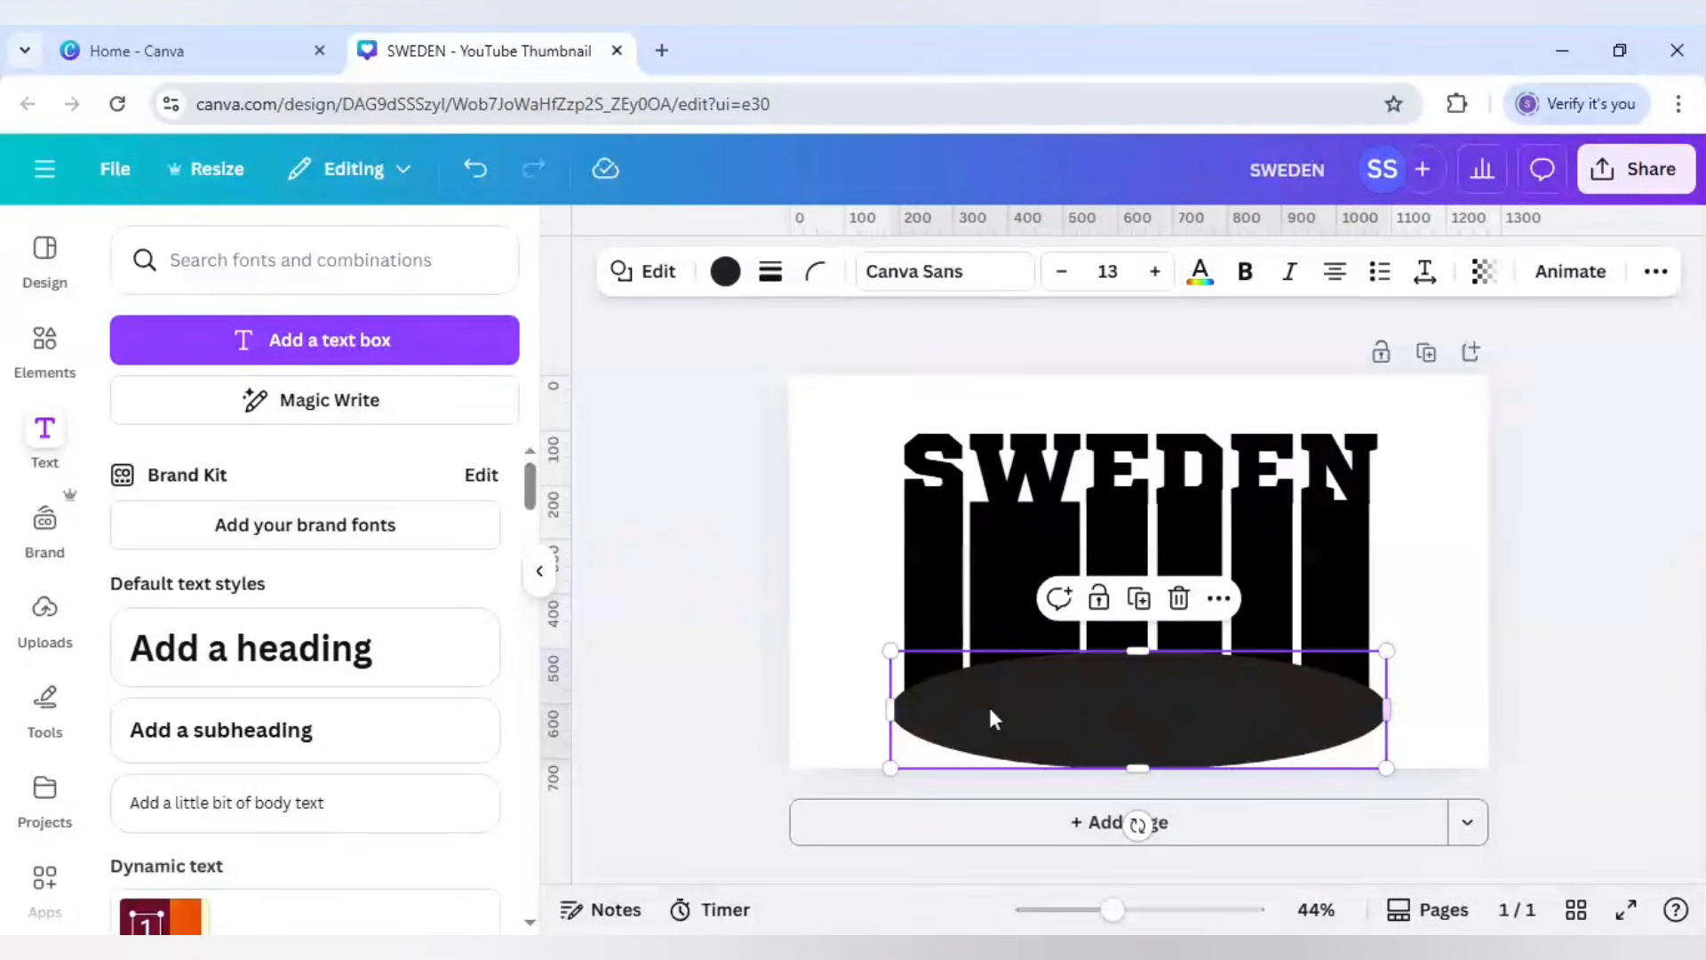
{"action": "left_click_drag", "start_coordinate": [891, 710], "coordinate": [904, 711]}
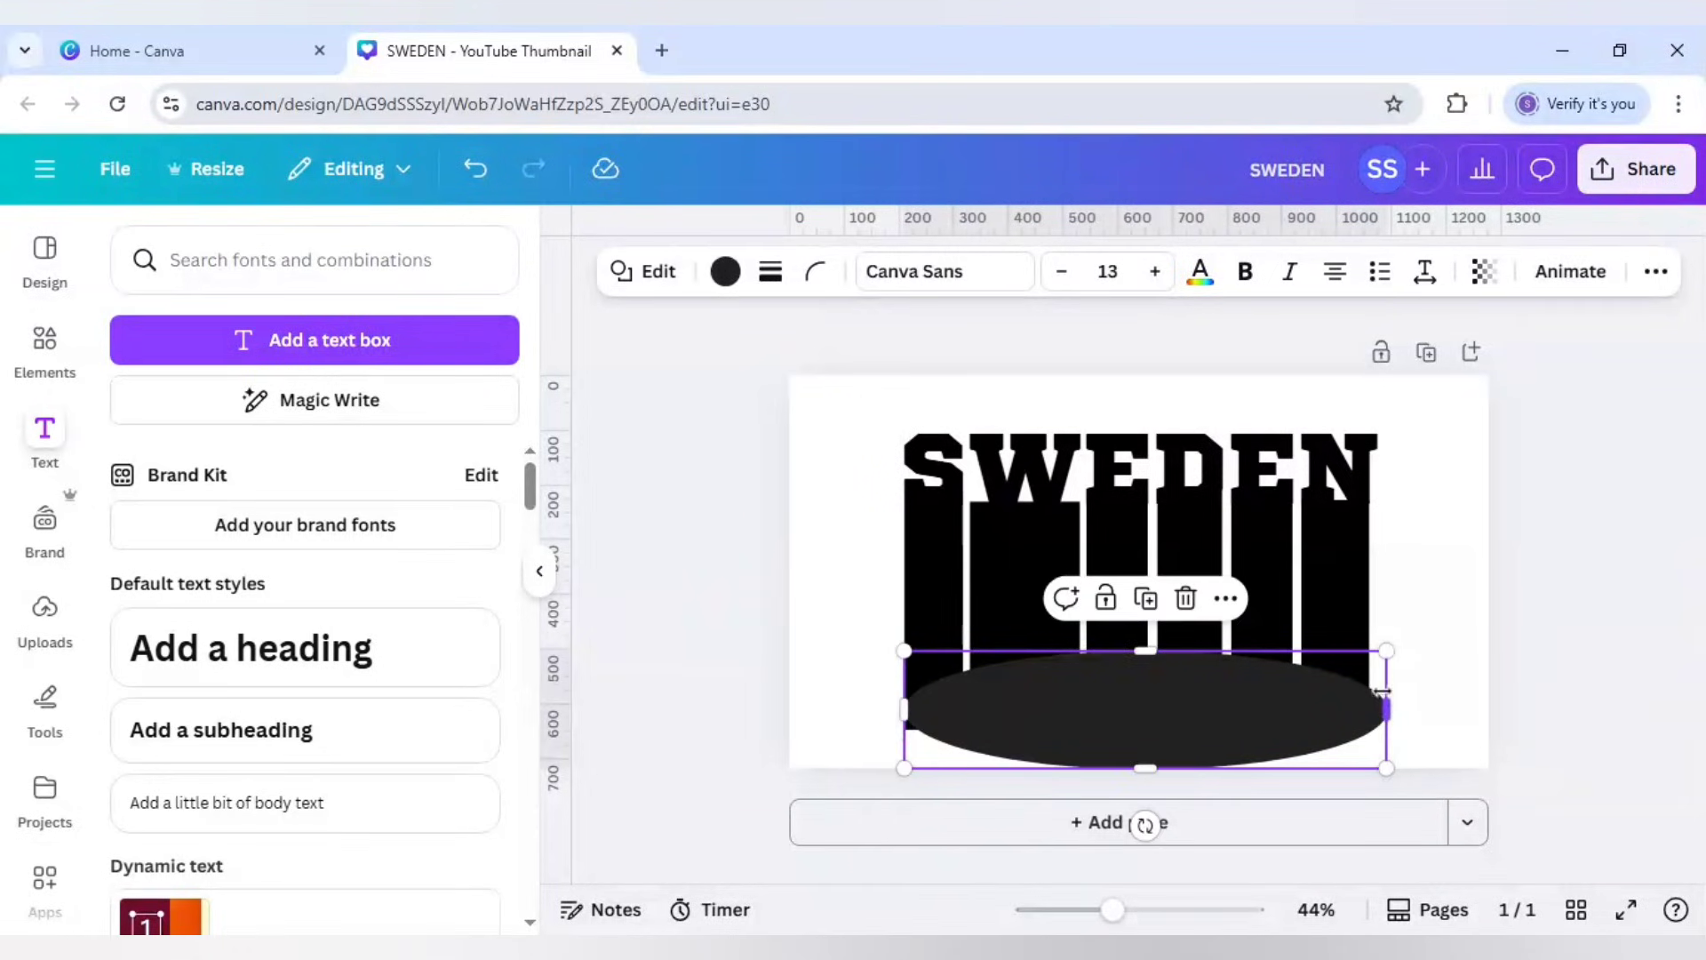
{"action": "left_click_drag", "start_coordinate": [1382, 691], "coordinate": [1363, 692]}
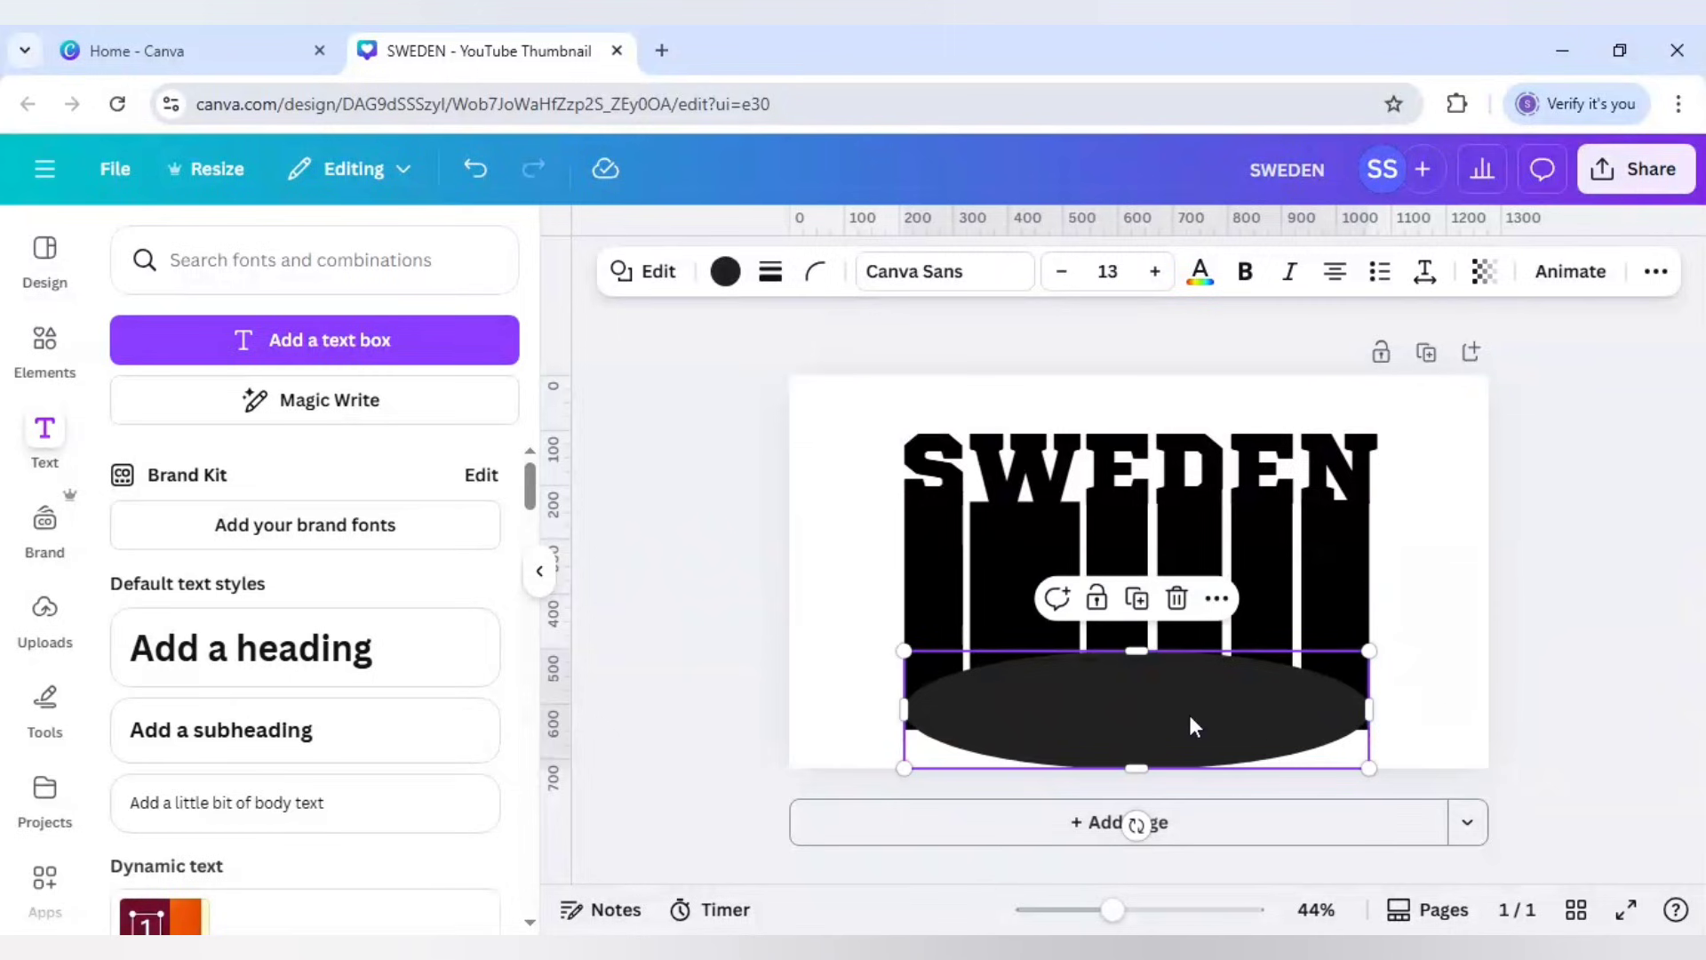
- Fill the ellipse with white so it cuts an arch out of the columns' lower ends
{"action": "left_click", "coordinate": [724, 276]}
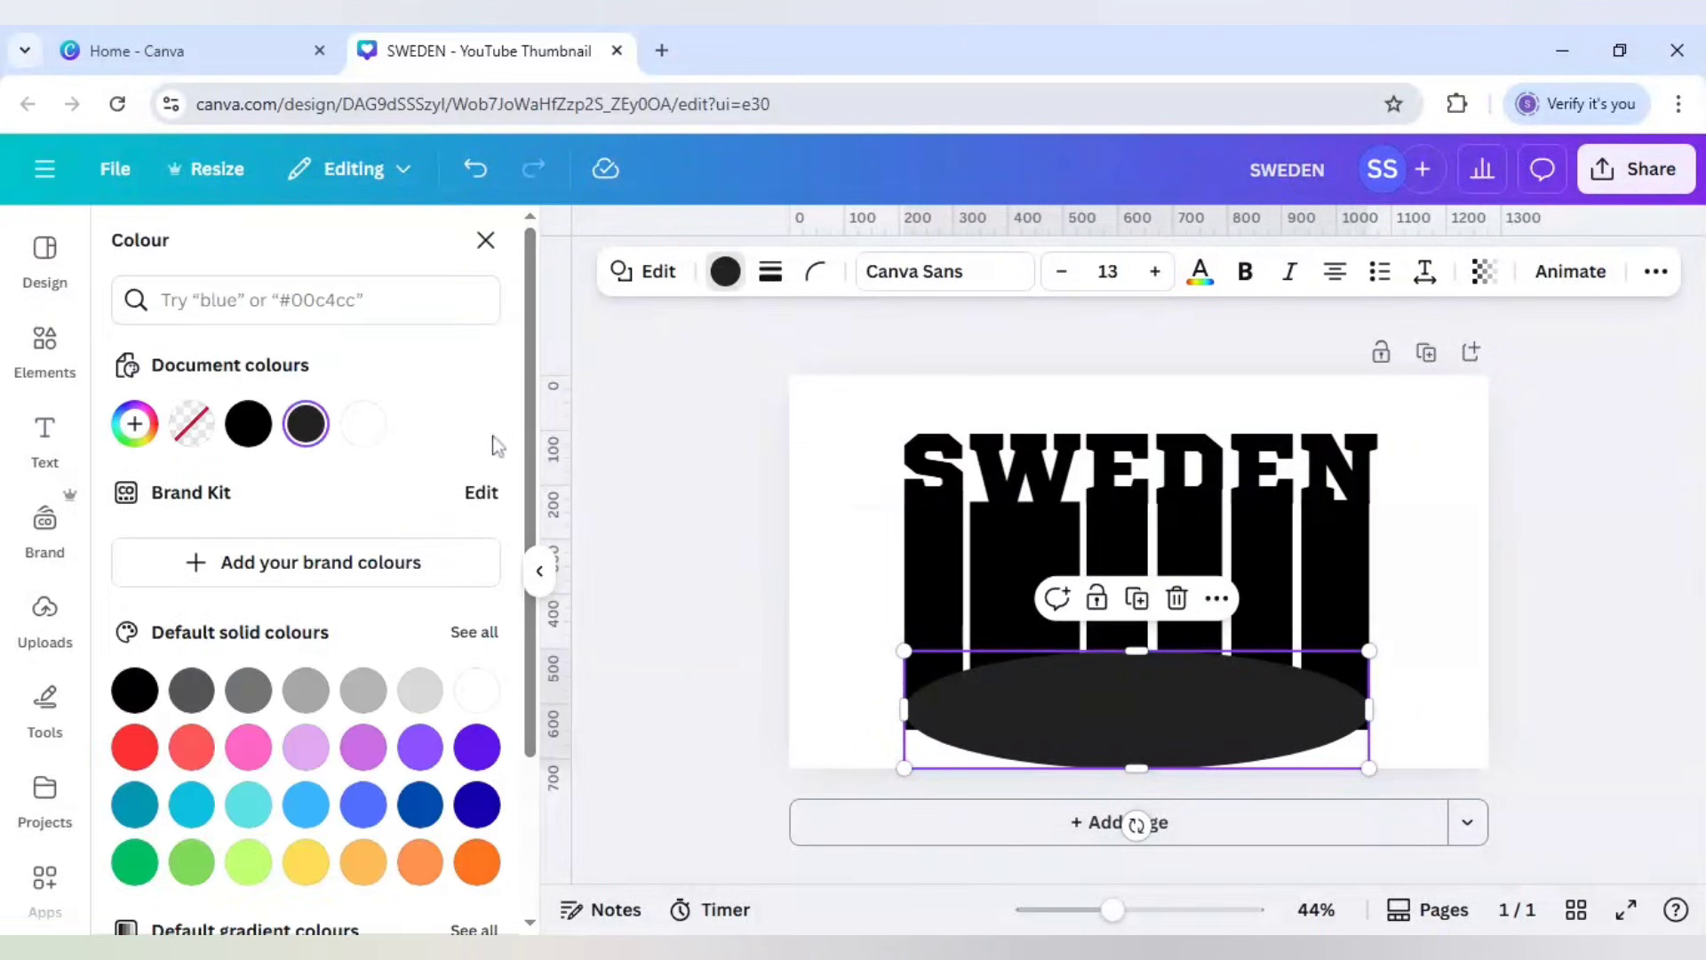
{"action": "left_click", "coordinate": [364, 424]}
{"action": "key", "text": "Escape"}
{"action": "left_click", "coordinate": [659, 695]}
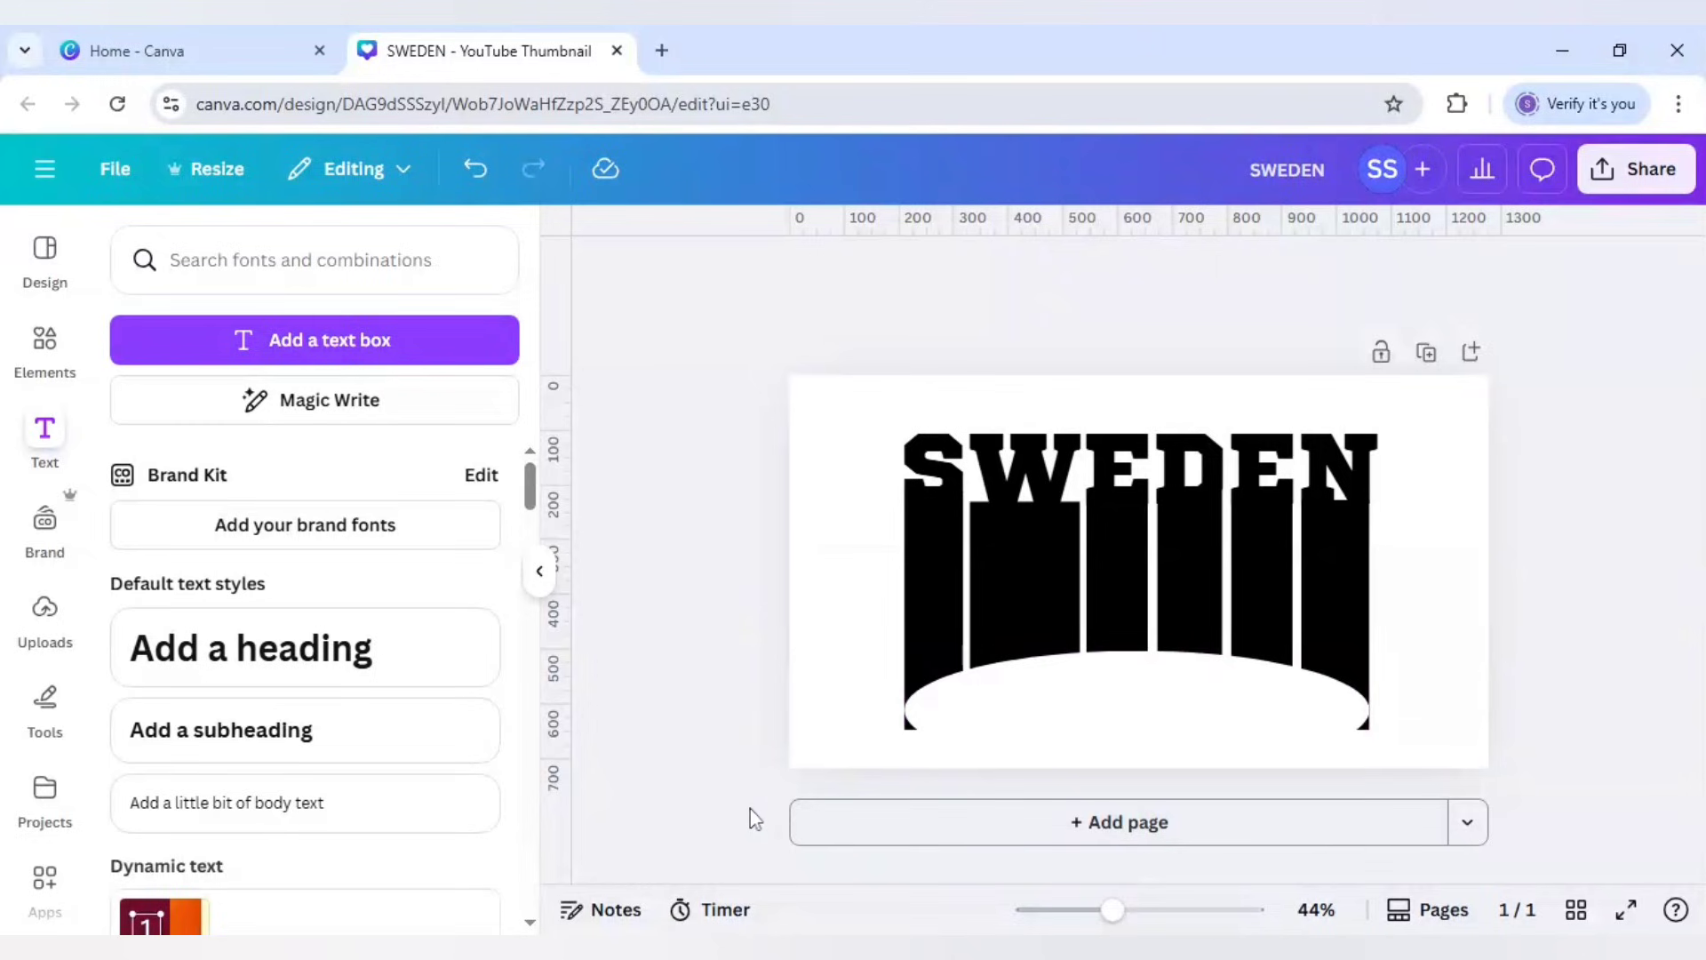
- Add a rectangle, stretch it across the column remnants beside the ellipse's lower half and fill it with white
{"action": "key", "text": "r"}
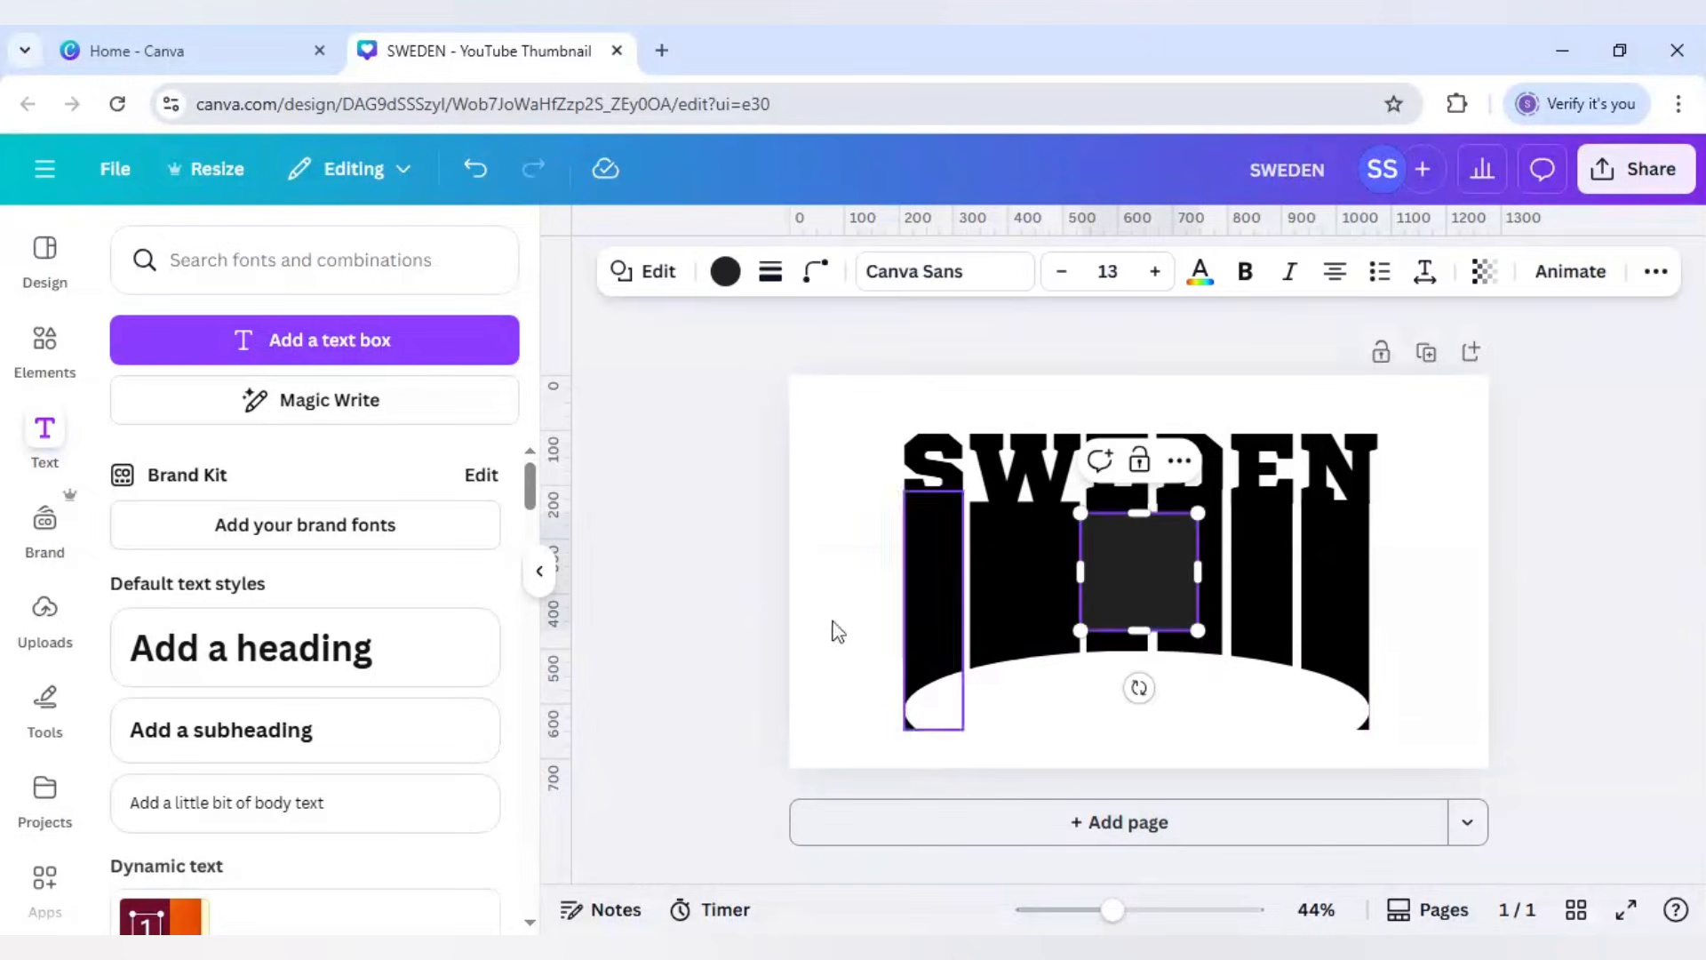
{"action": "left_click", "coordinate": [760, 618]}
{"action": "left_click_drag", "start_coordinate": [1154, 581], "coordinate": [1436, 767]}
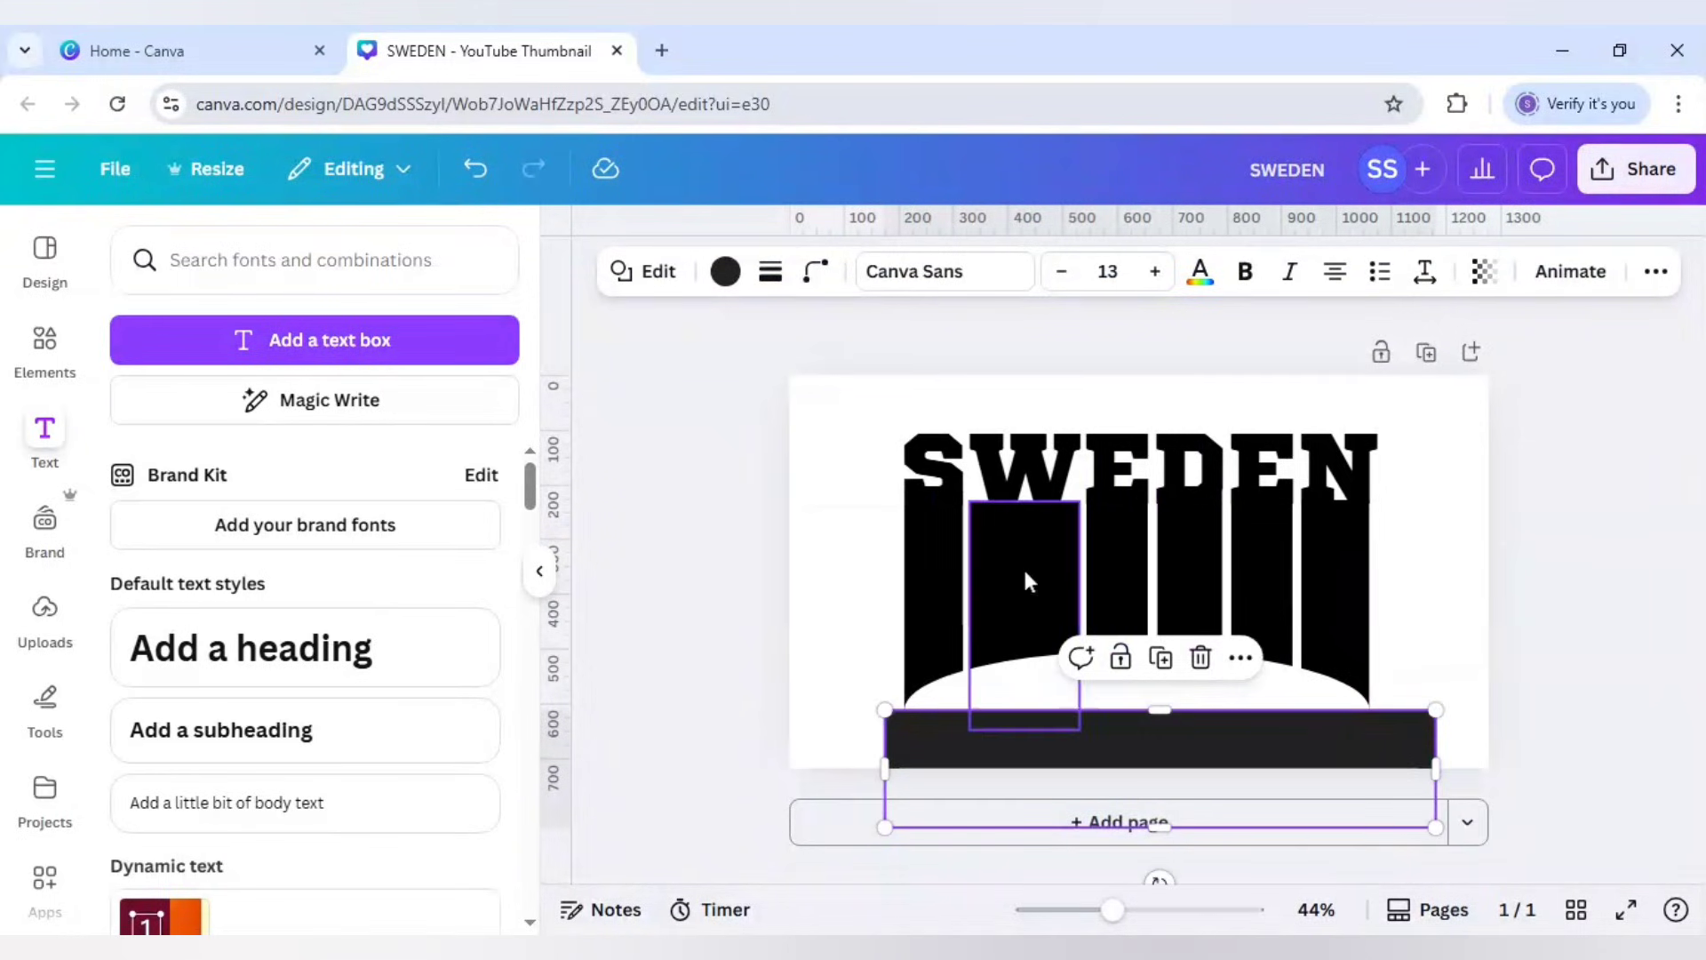
{"action": "left_click", "coordinate": [726, 271]}
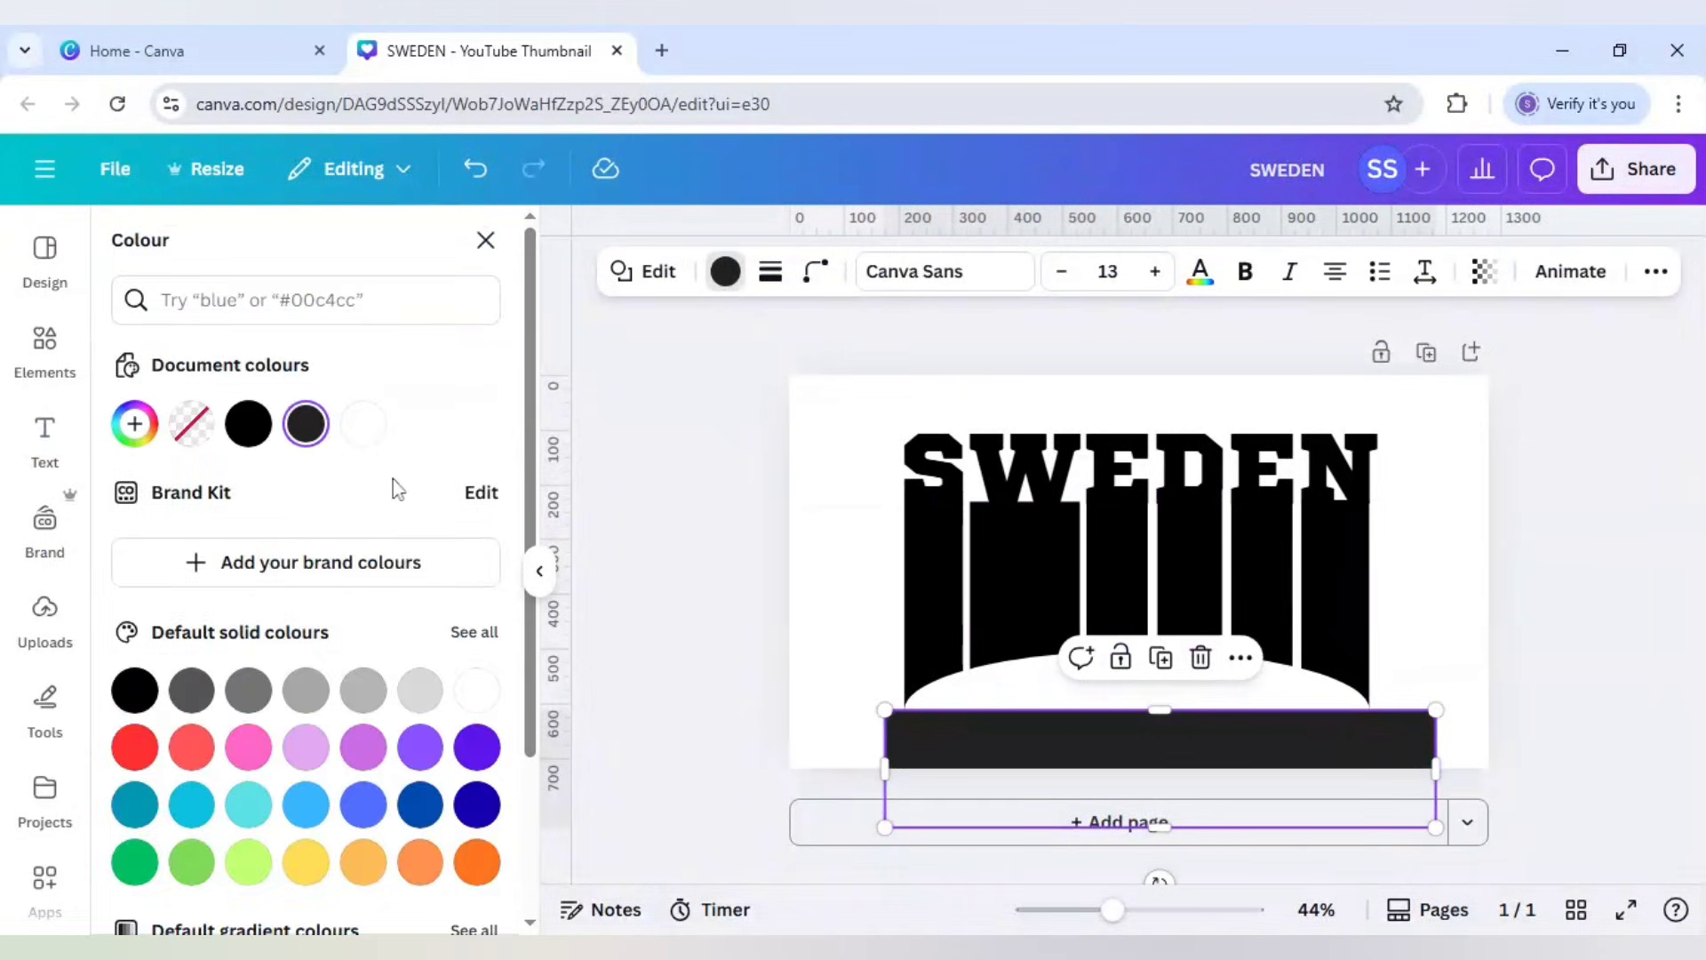
{"action": "left_click", "coordinate": [364, 444]}
{"action": "left_click", "coordinate": [615, 648]}
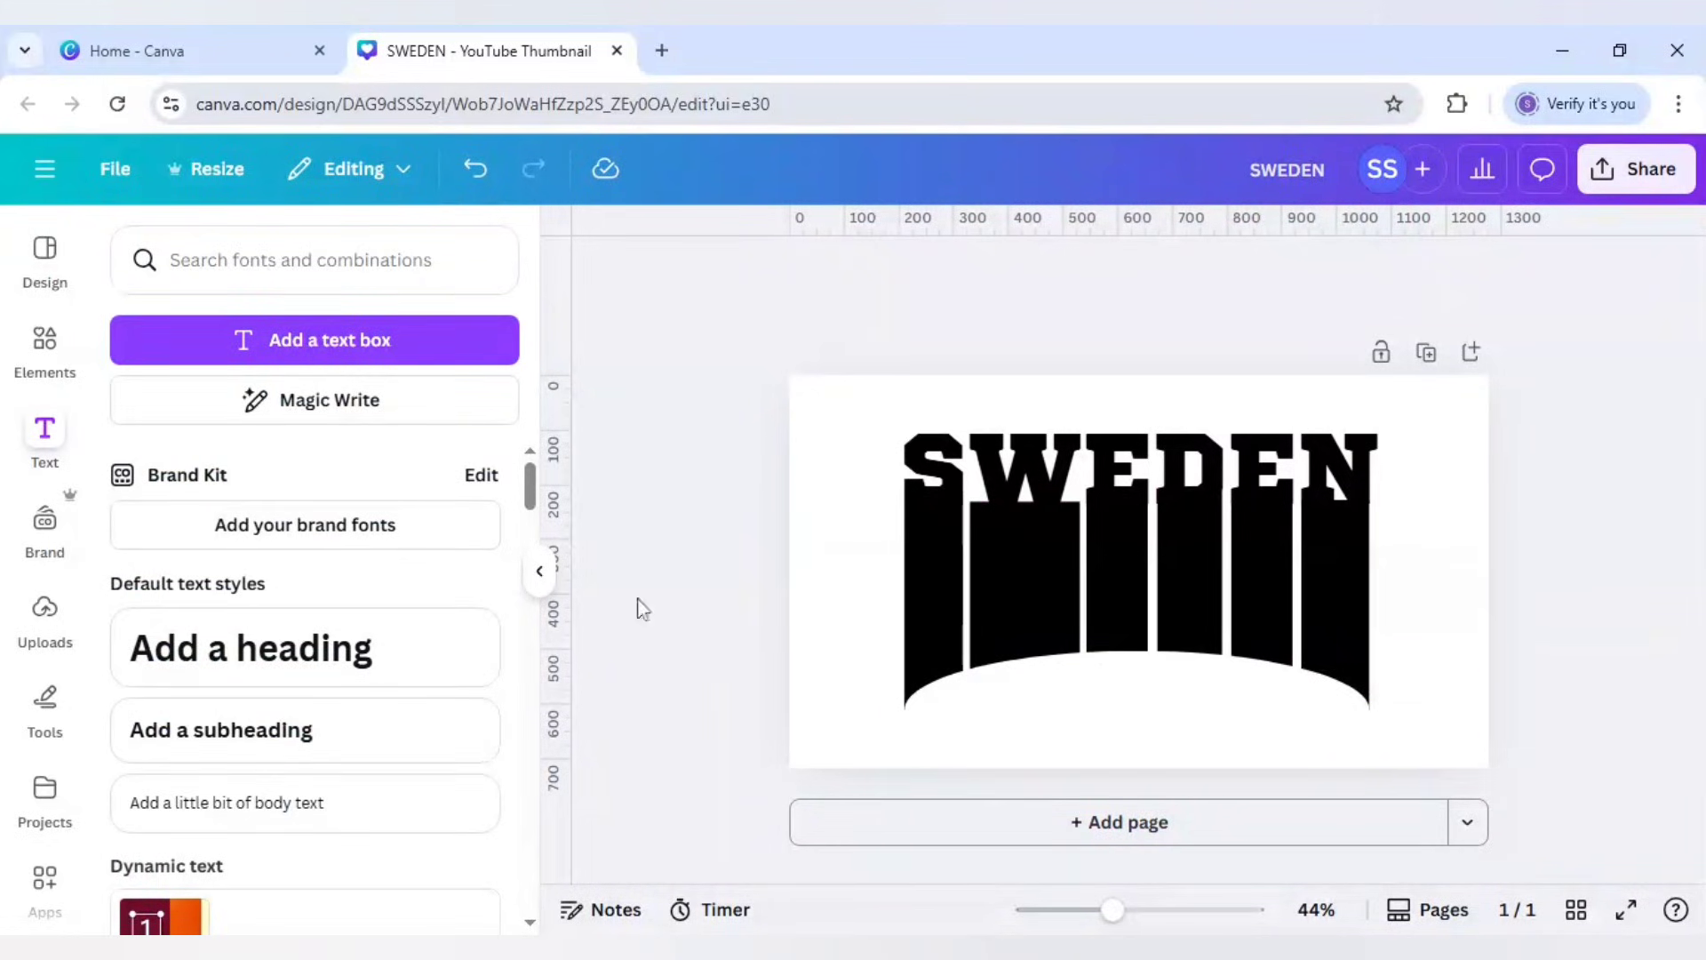
- Add the recently used winter landscape photo with the red cabin and enlarge it to cover the whole SWEDEN design
{"action": "left_click", "coordinate": [43, 342]}
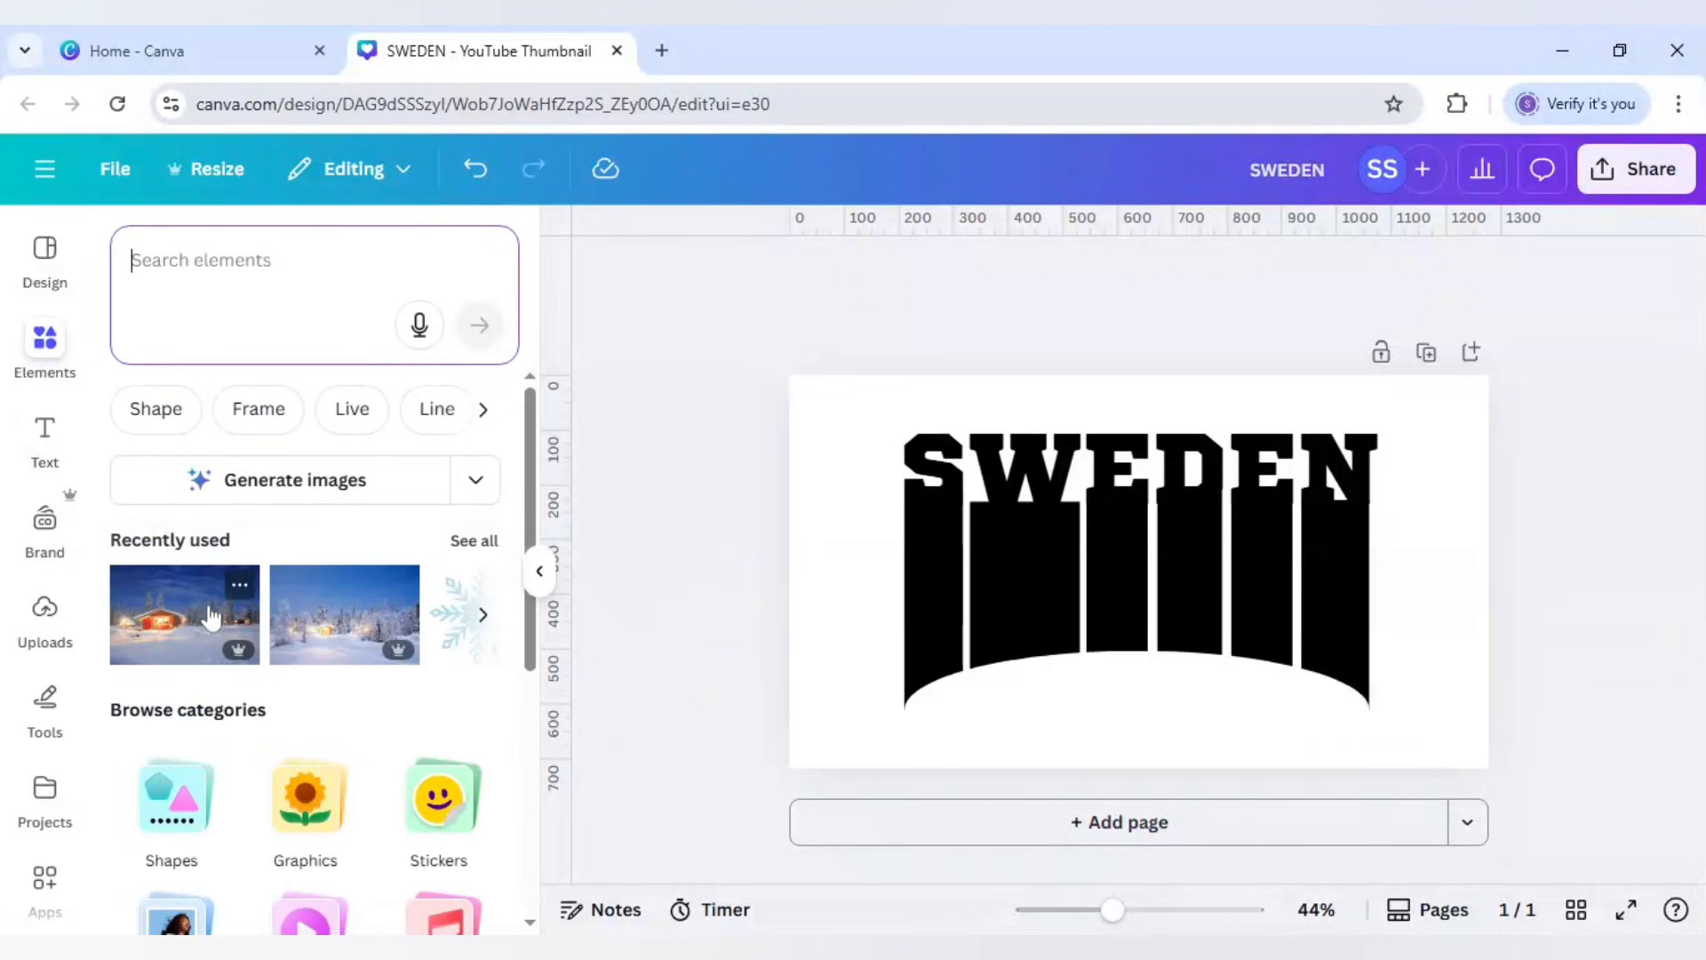
{"action": "left_click", "coordinate": [238, 585]}
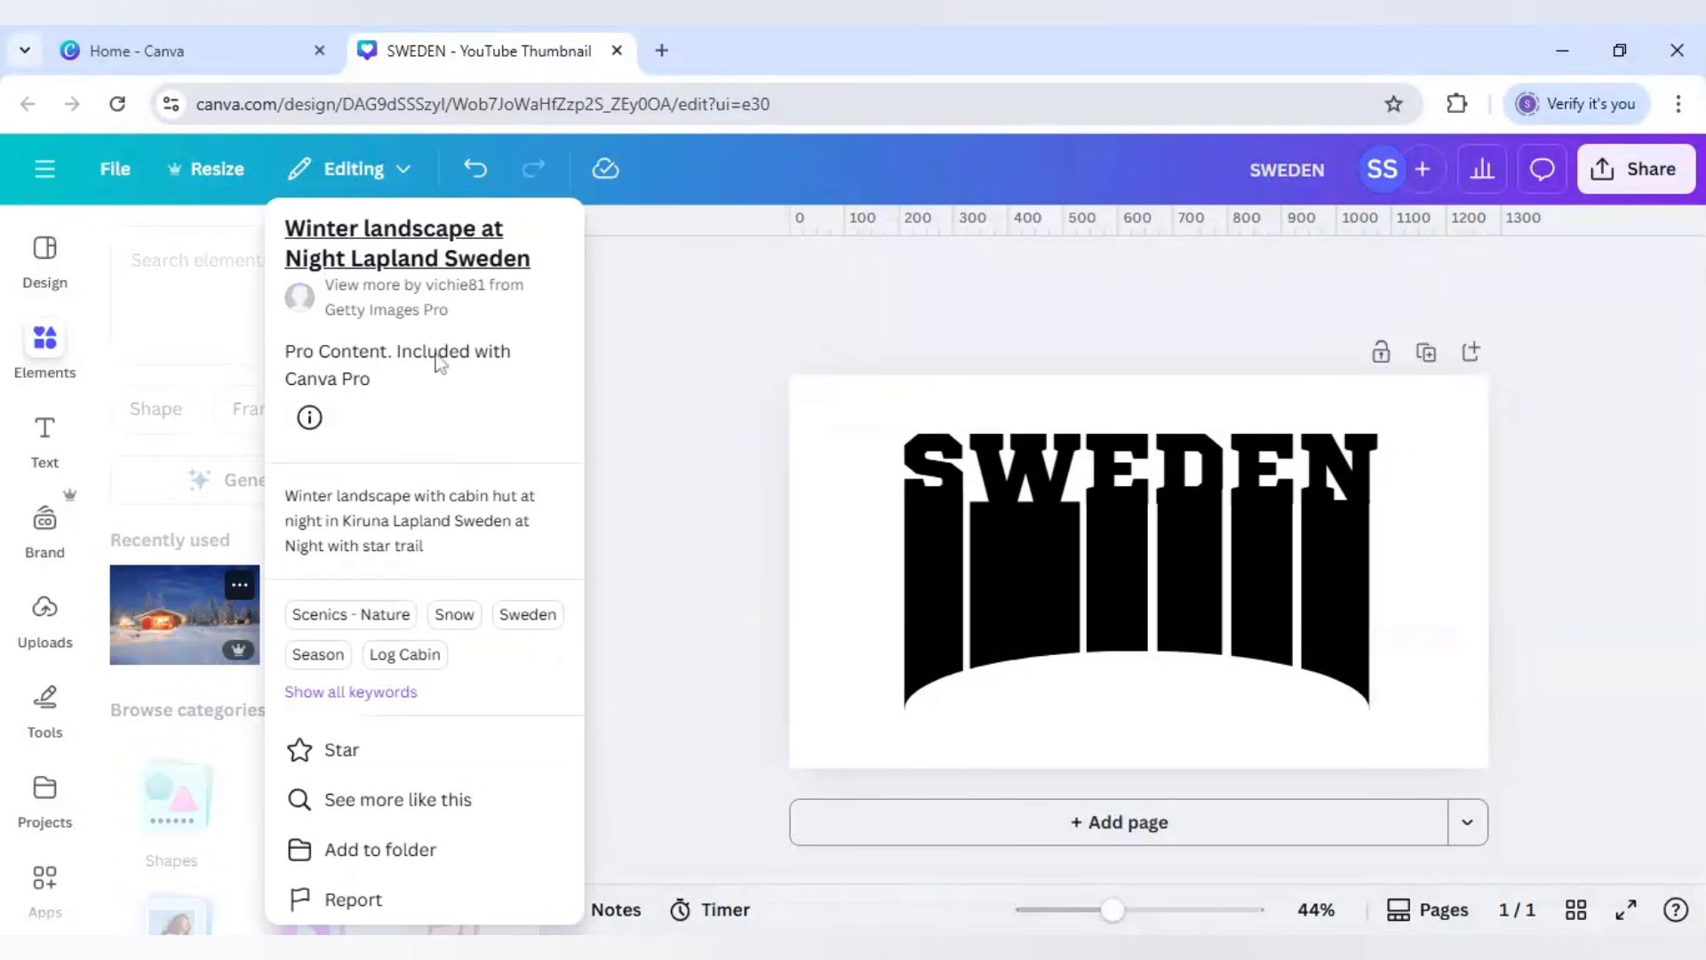
{"action": "left_click", "coordinate": [178, 622]}
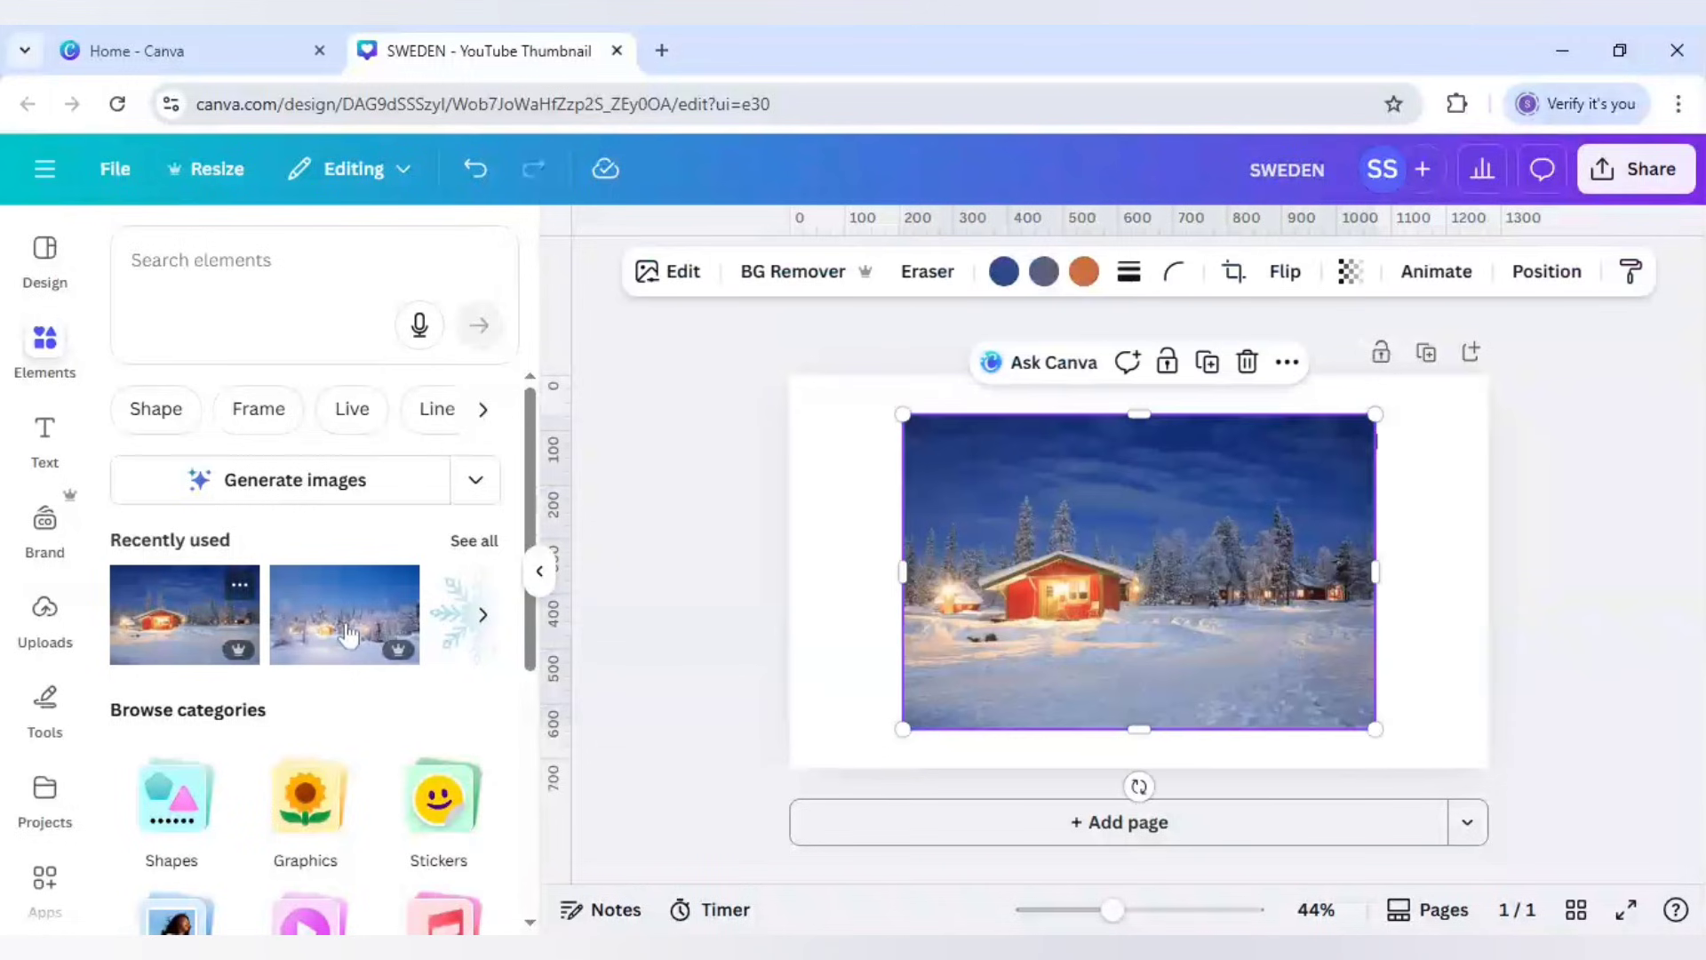
{"action": "left_click_drag", "start_coordinate": [904, 415], "coordinate": [826, 366]}
{"action": "left_click_drag", "start_coordinate": [1375, 729], "coordinate": [1449, 779]}
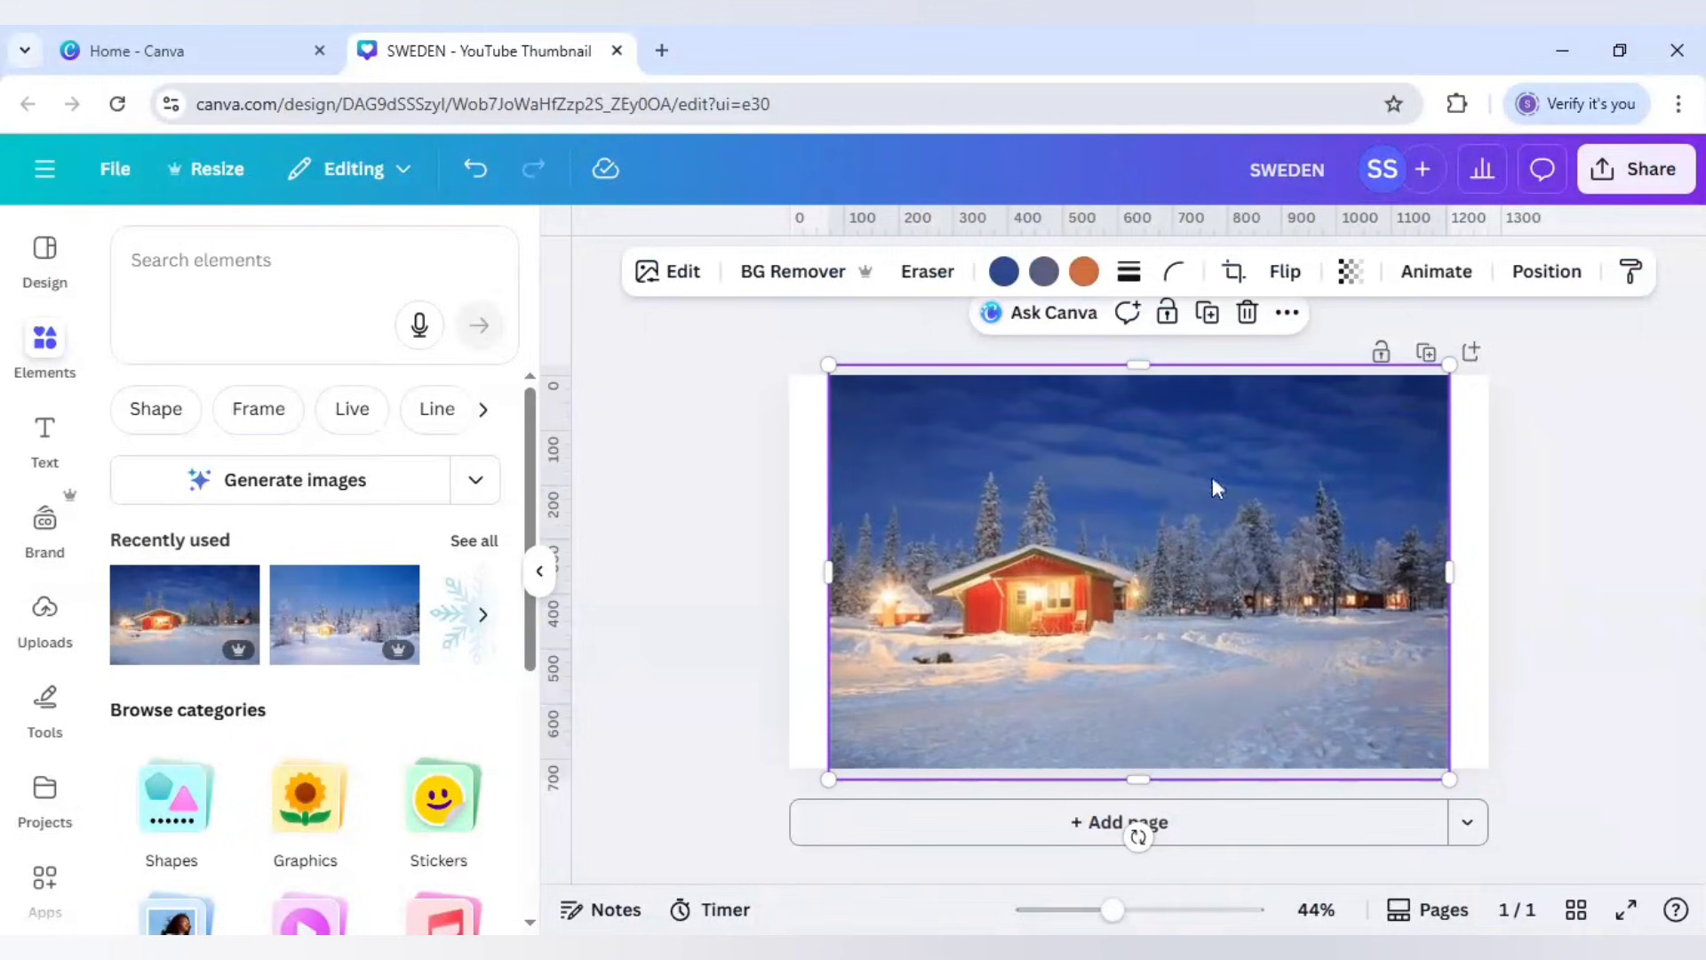
- Set the cabin photo's transparency to 45 so the lettering shows through it
{"action": "left_click", "coordinate": [1351, 271]}
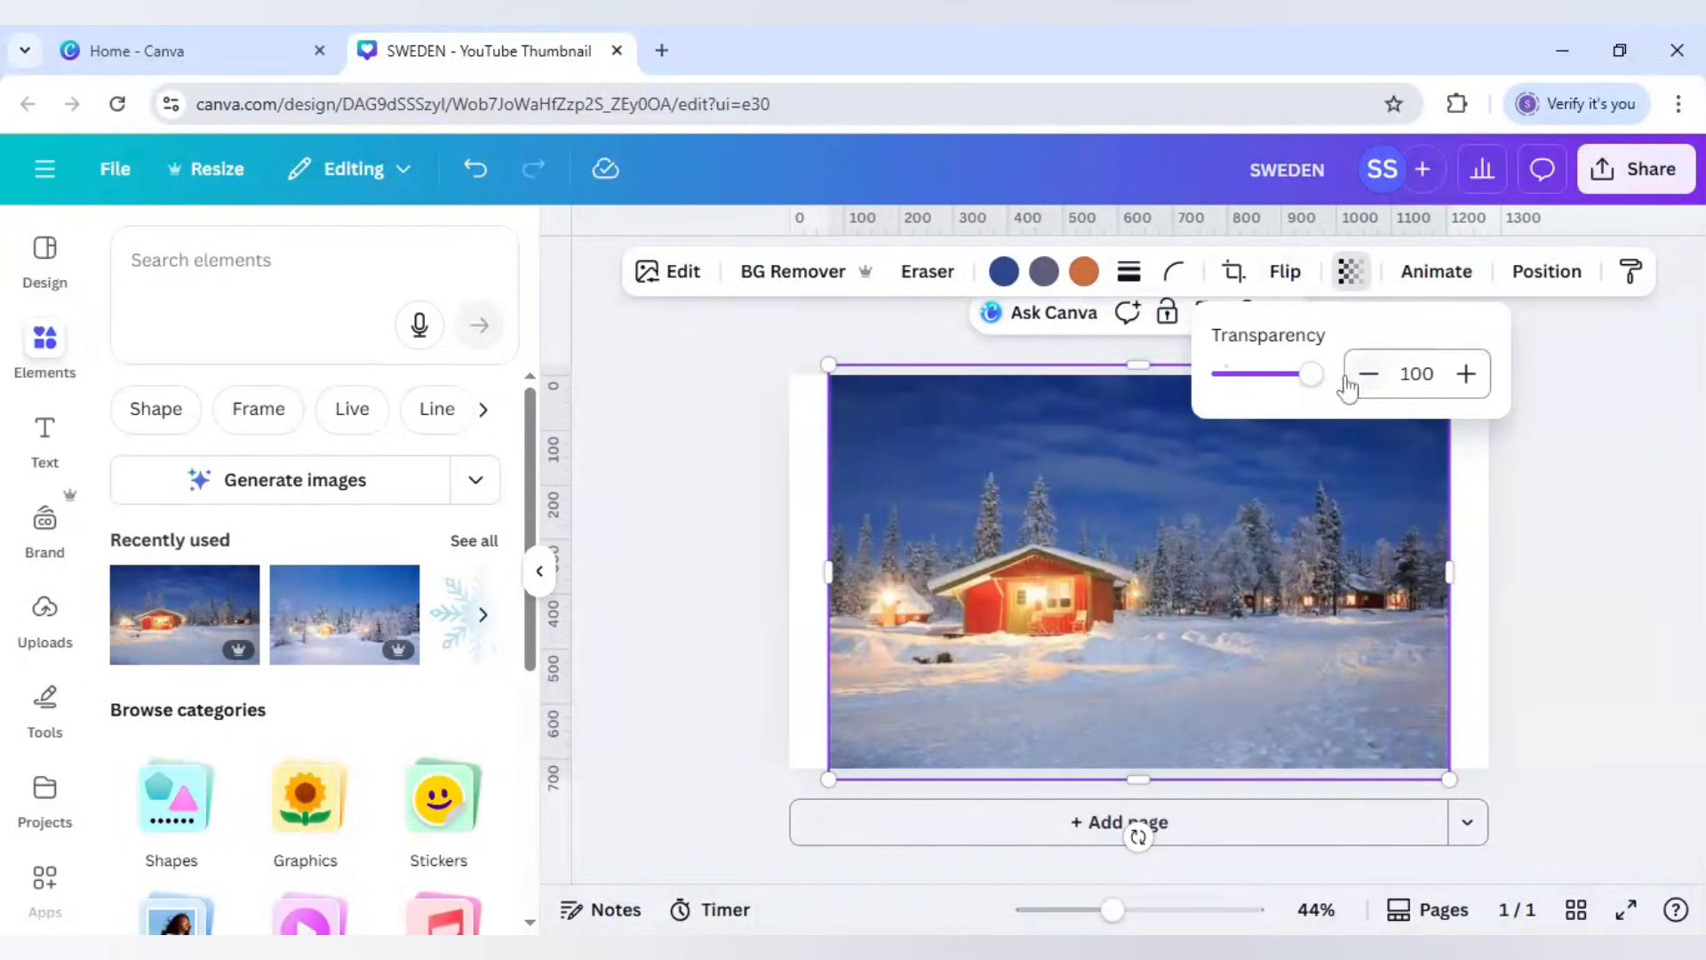
{"action": "left_click_drag", "start_coordinate": [1311, 373], "coordinate": [1266, 378]}
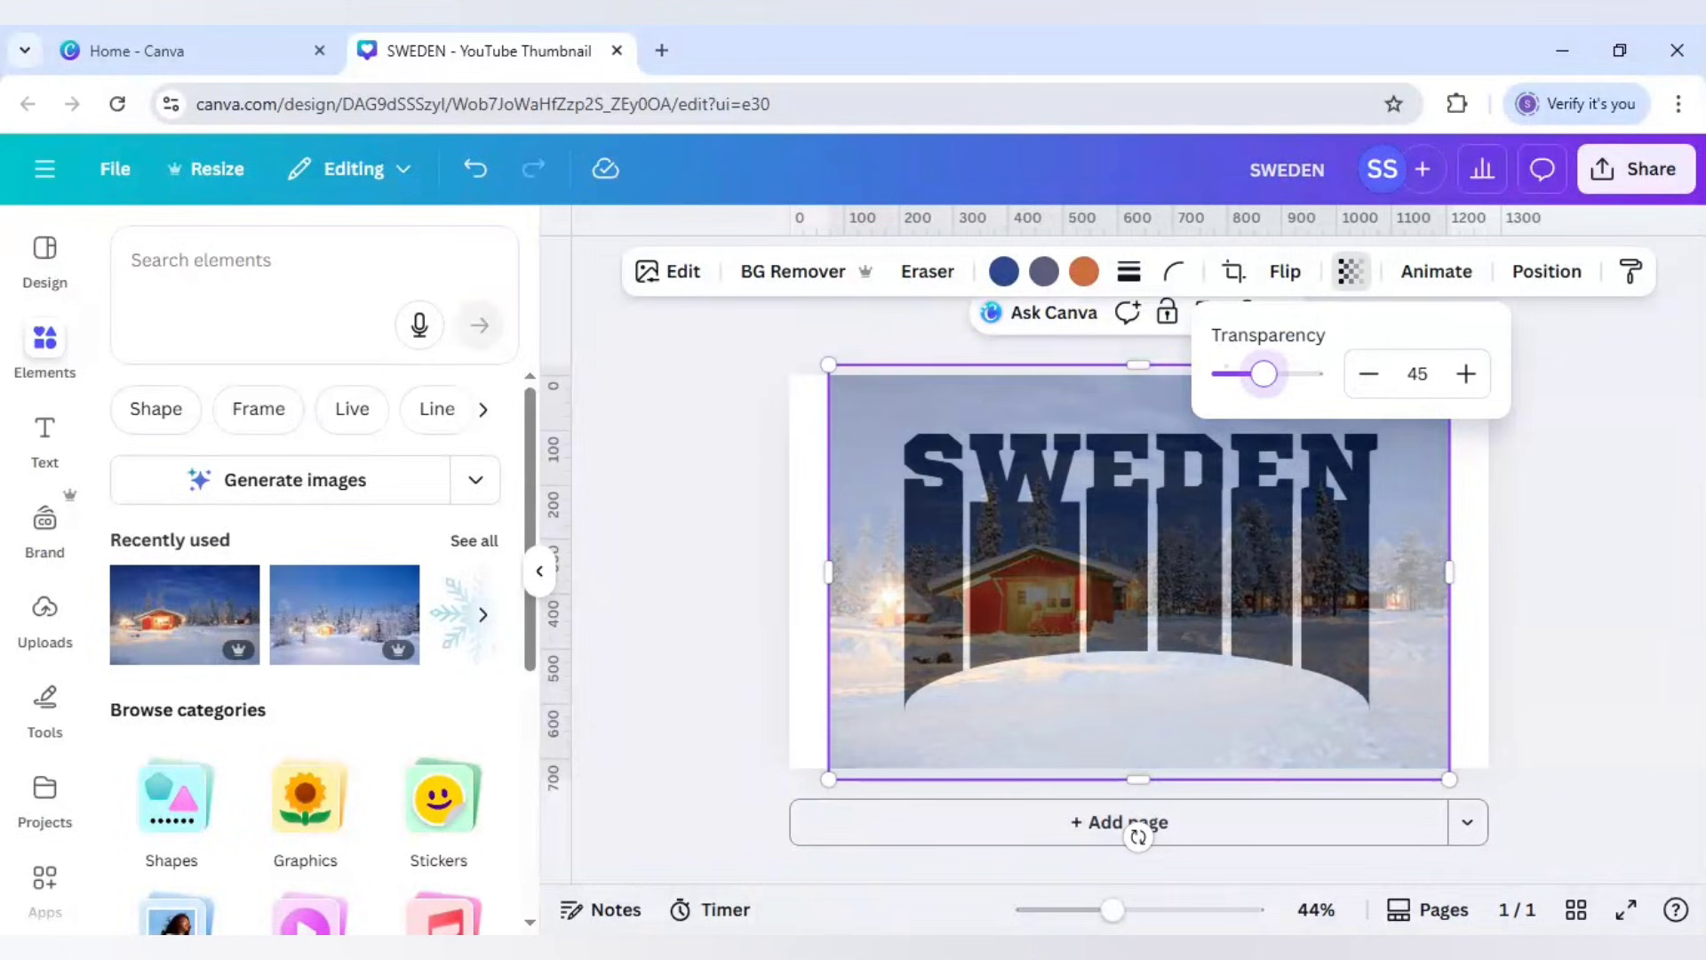
{"action": "left_click", "coordinate": [1404, 574]}
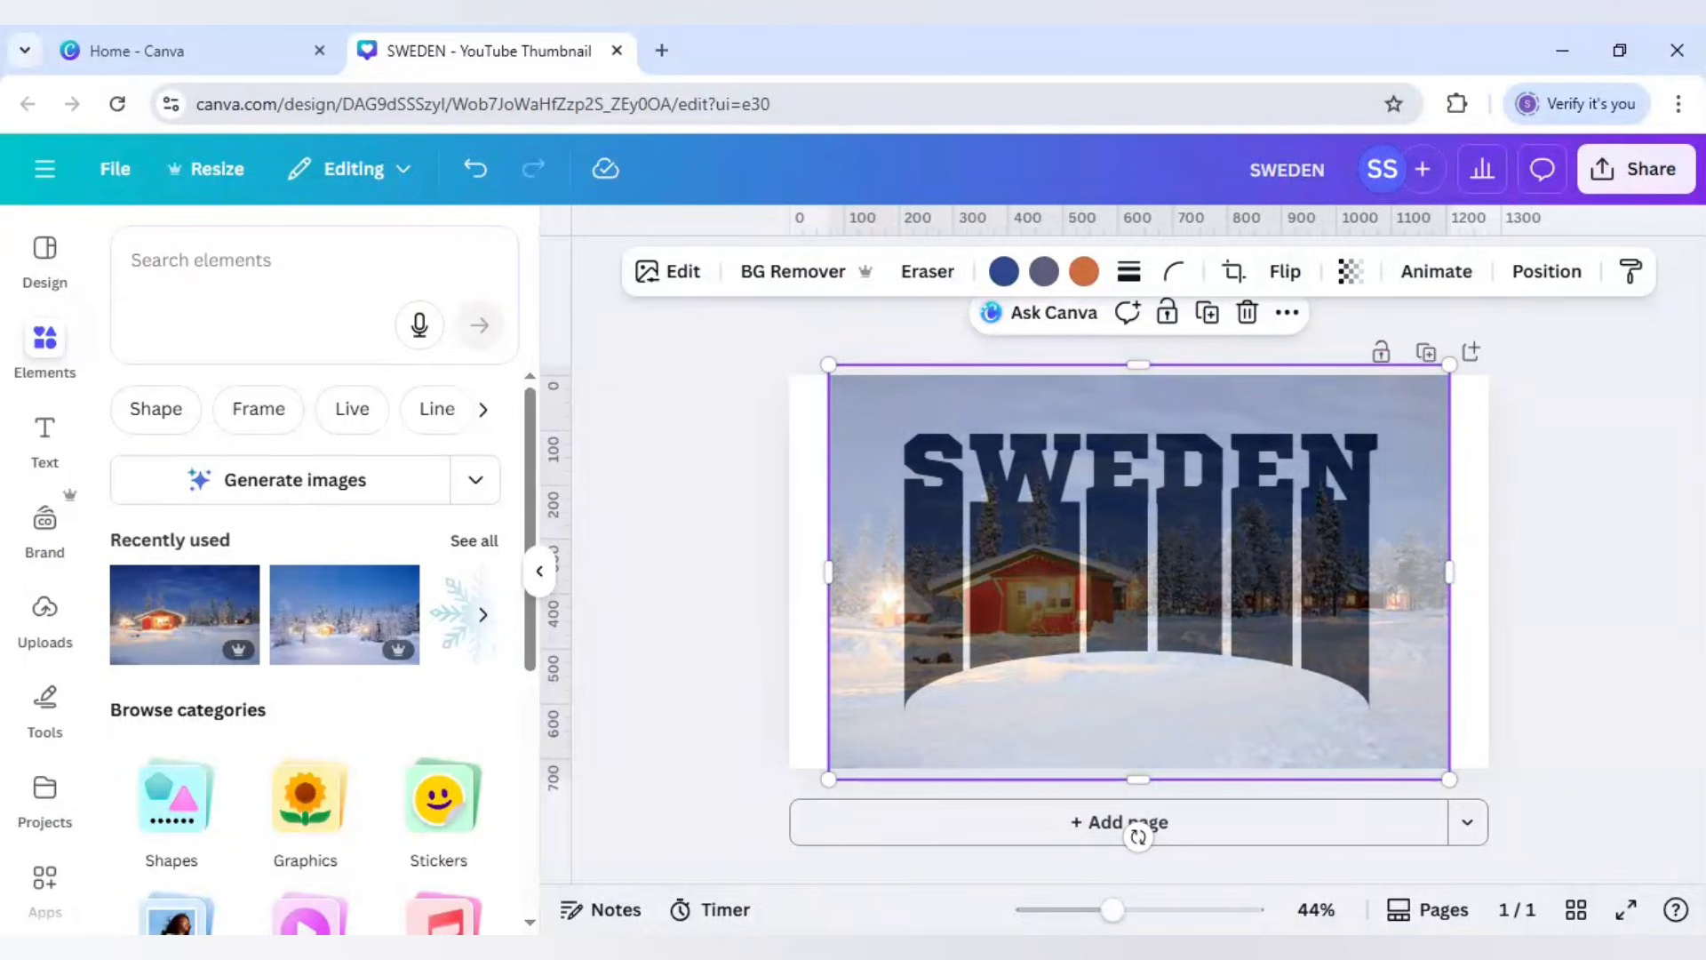
- Cut the cabin photo from the SWEDEN lettering page and paste it onto a new blank second page
{"action": "key", "text": "Delete"}
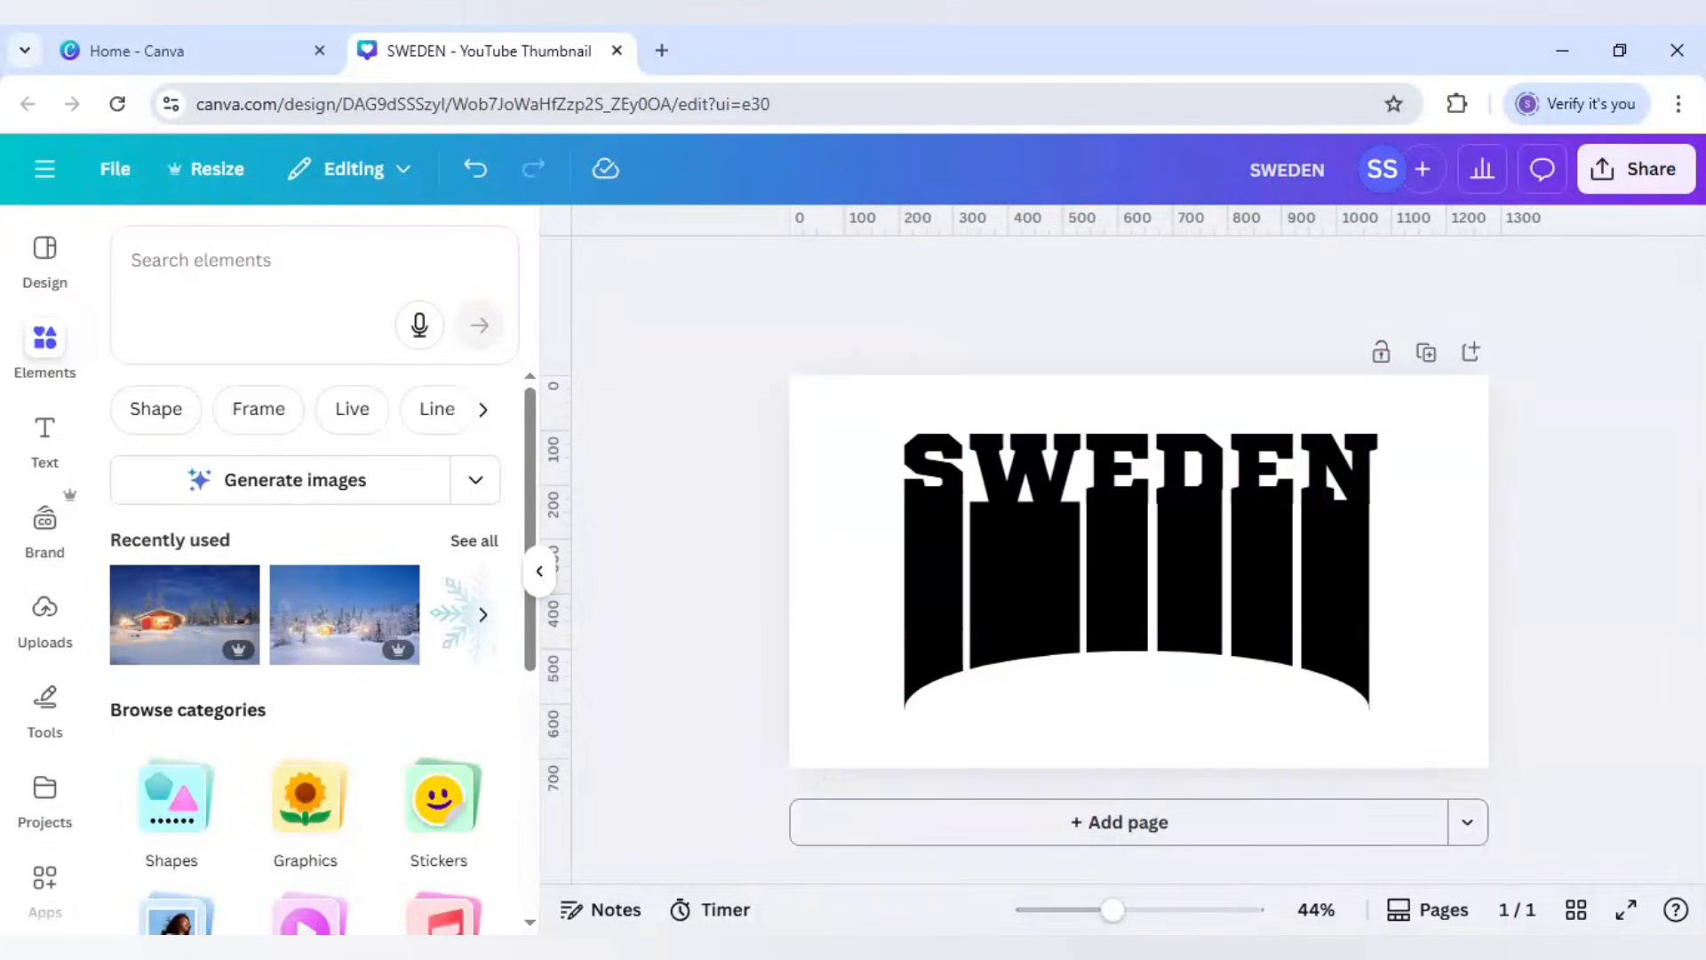
{"action": "left_click", "coordinate": [1193, 840]}
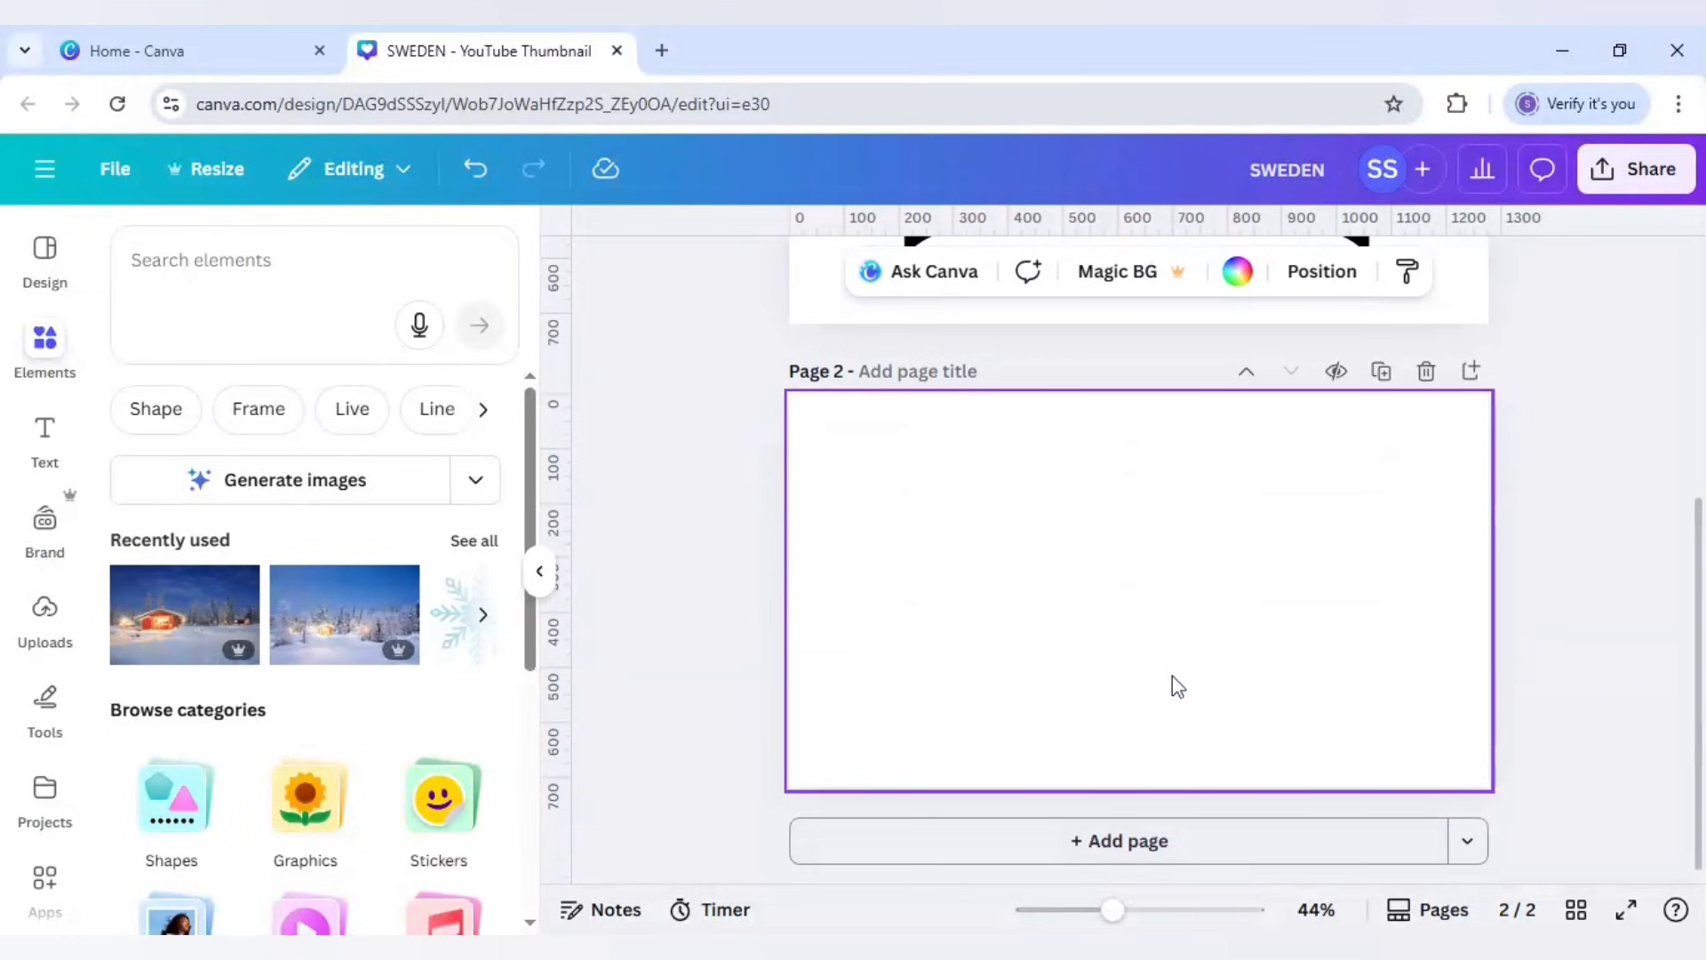
{"action": "key", "text": "ctrl+v"}
- Restore the cabin photo on page 2 to full opacity
{"action": "left_click", "coordinate": [1350, 271]}
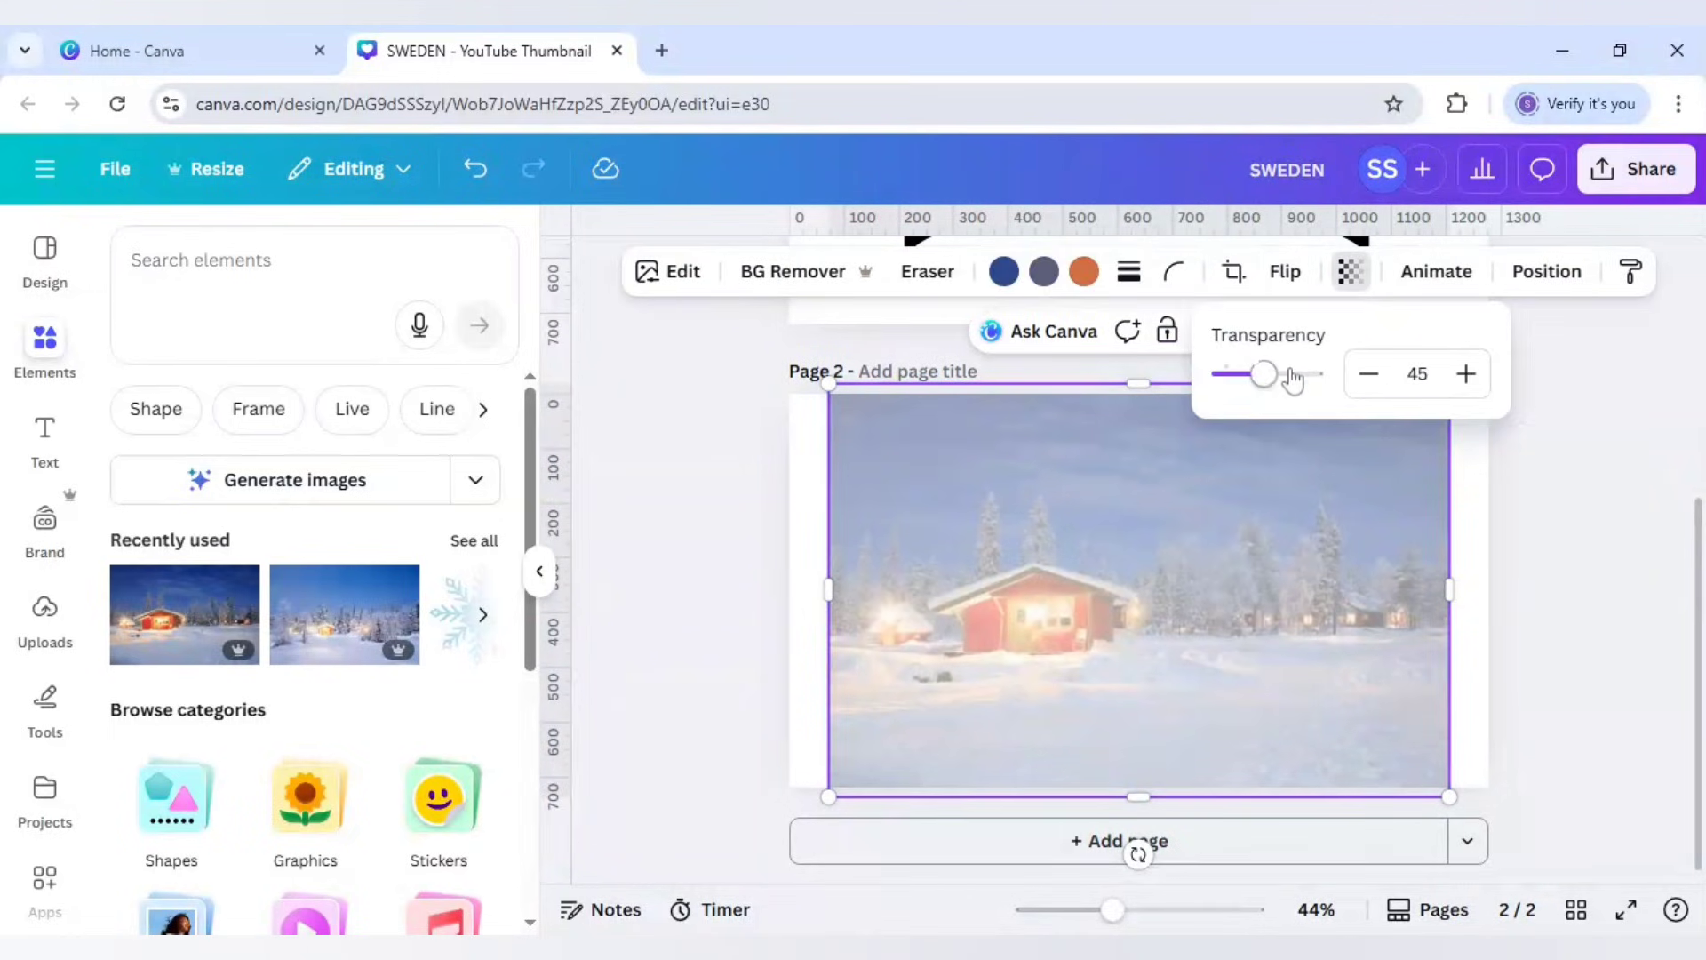
{"action": "left_click_drag", "start_coordinate": [1262, 373], "coordinate": [1312, 374]}
{"action": "left_click", "coordinate": [1527, 589]}
{"action": "left_click", "coordinate": [1549, 645]}
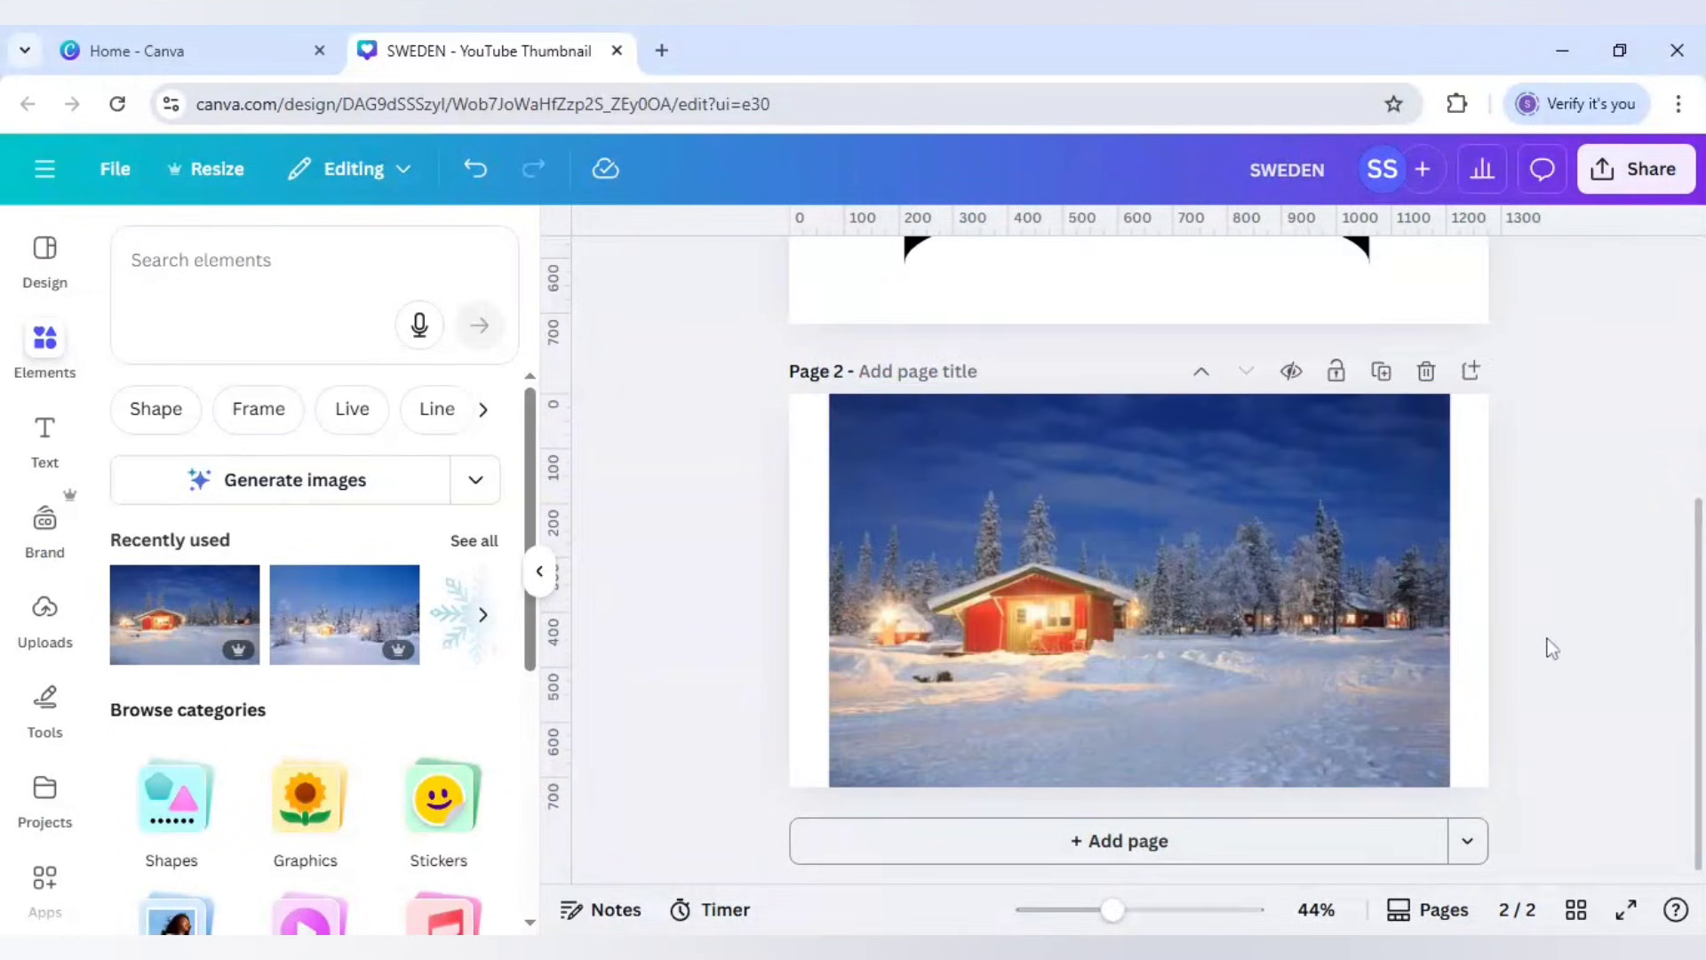
- Download pages 1–2 as PNG images at size 1 (1,280 × 720 px)
{"action": "scroll", "coordinate": [1550, 648], "scroll_direction": "up", "scroll_amount": 2}
{"action": "left_click", "coordinate": [1622, 182]}
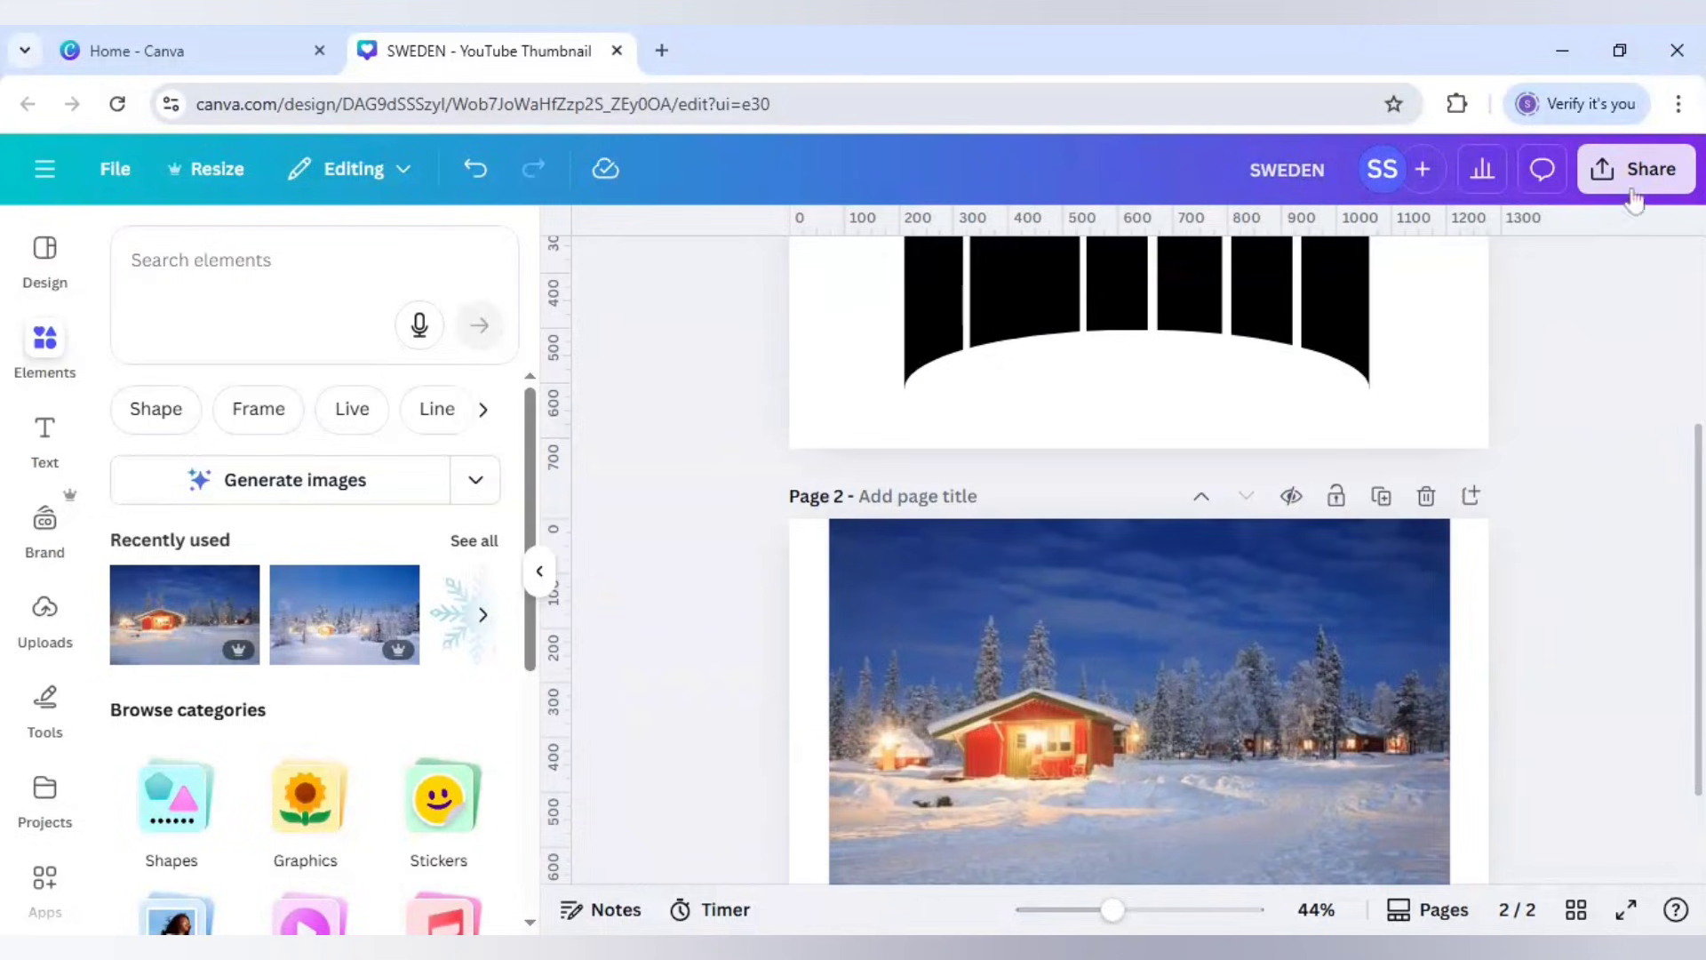
{"action": "left_click", "coordinate": [1256, 684]}
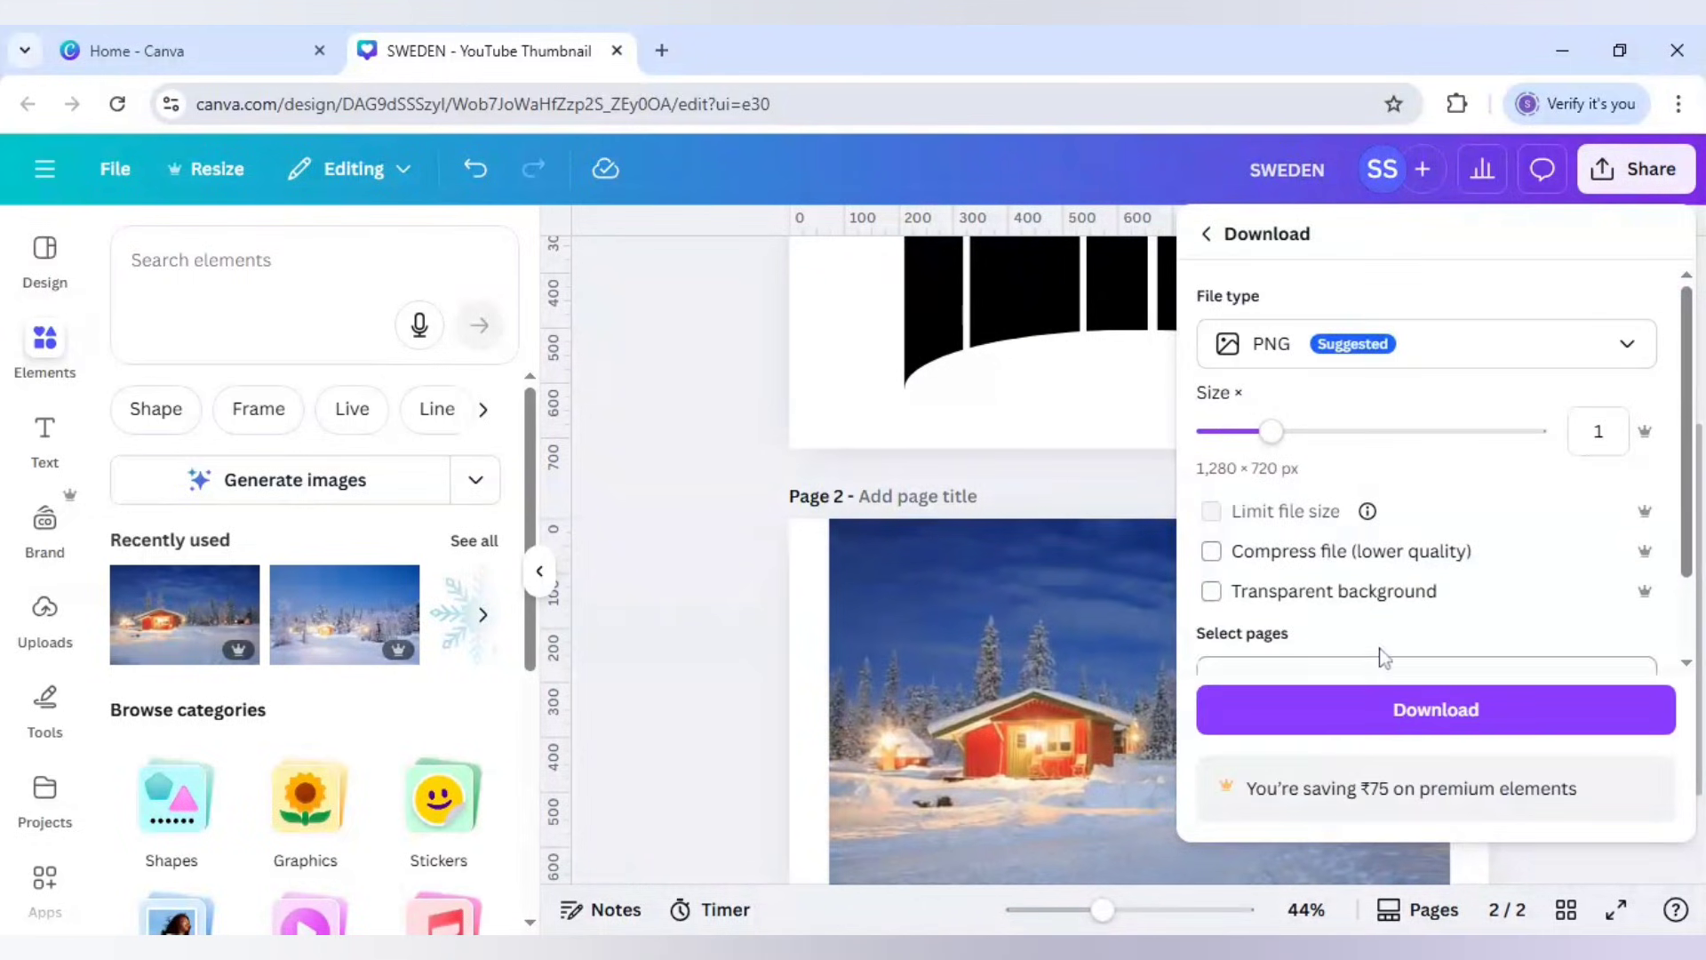
{"action": "scroll", "coordinate": [1378, 655], "scroll_direction": "down", "scroll_amount": 1}
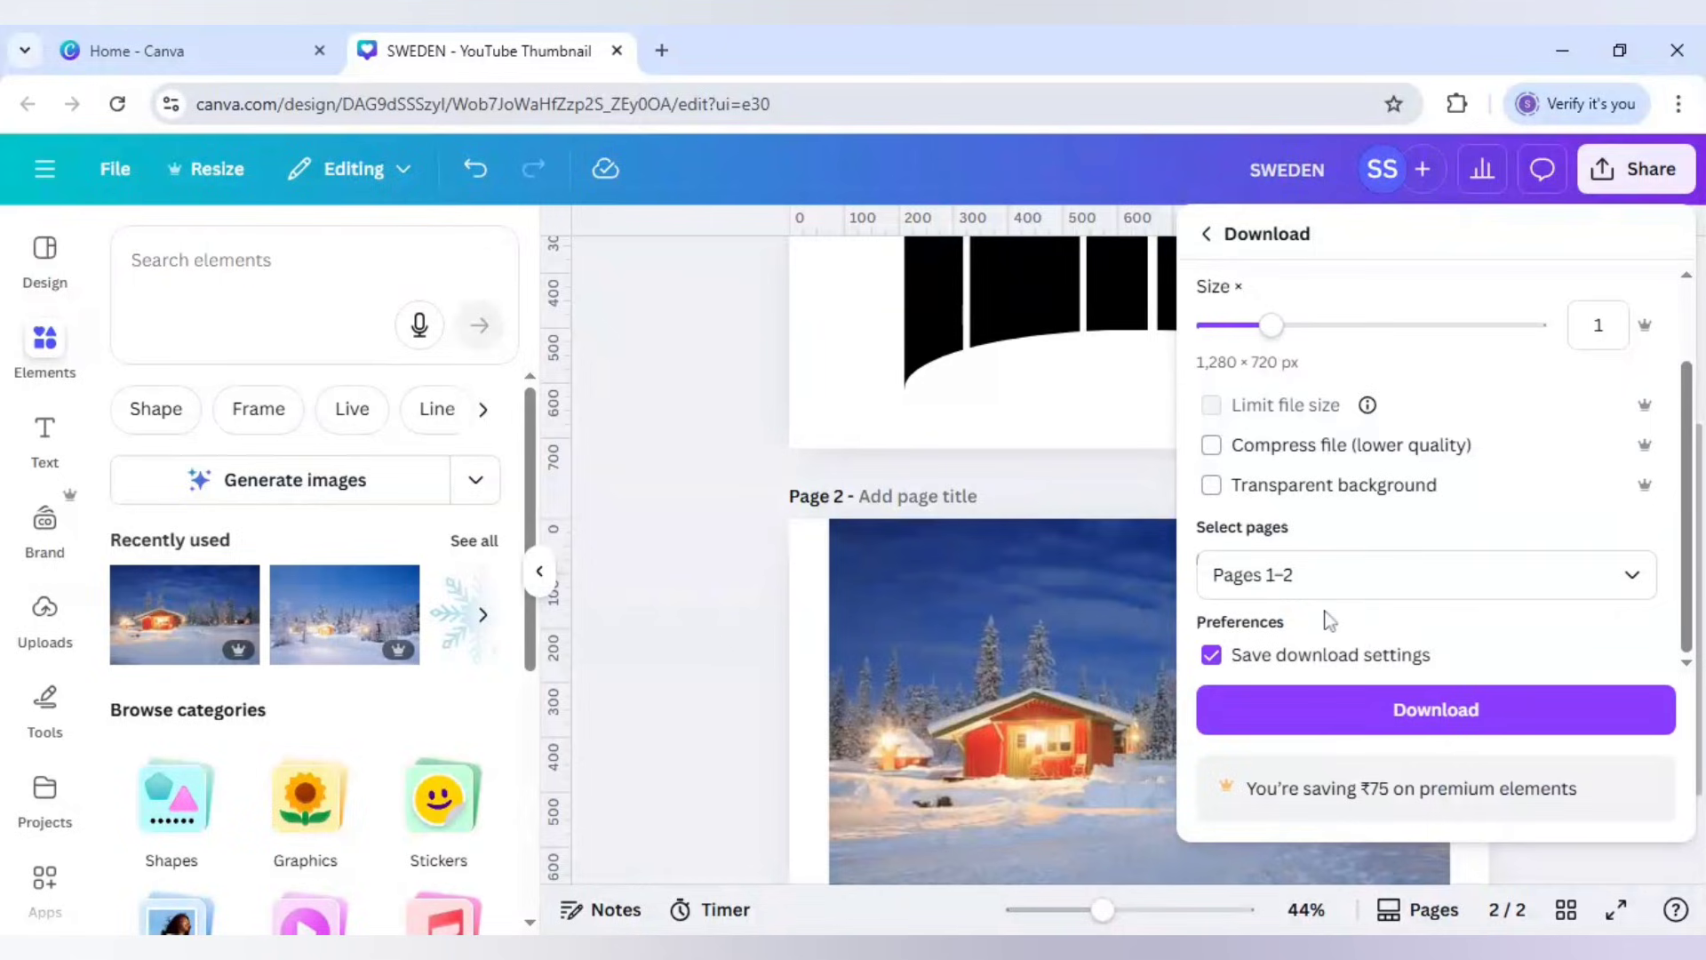
{"action": "left_click", "coordinate": [1369, 709]}
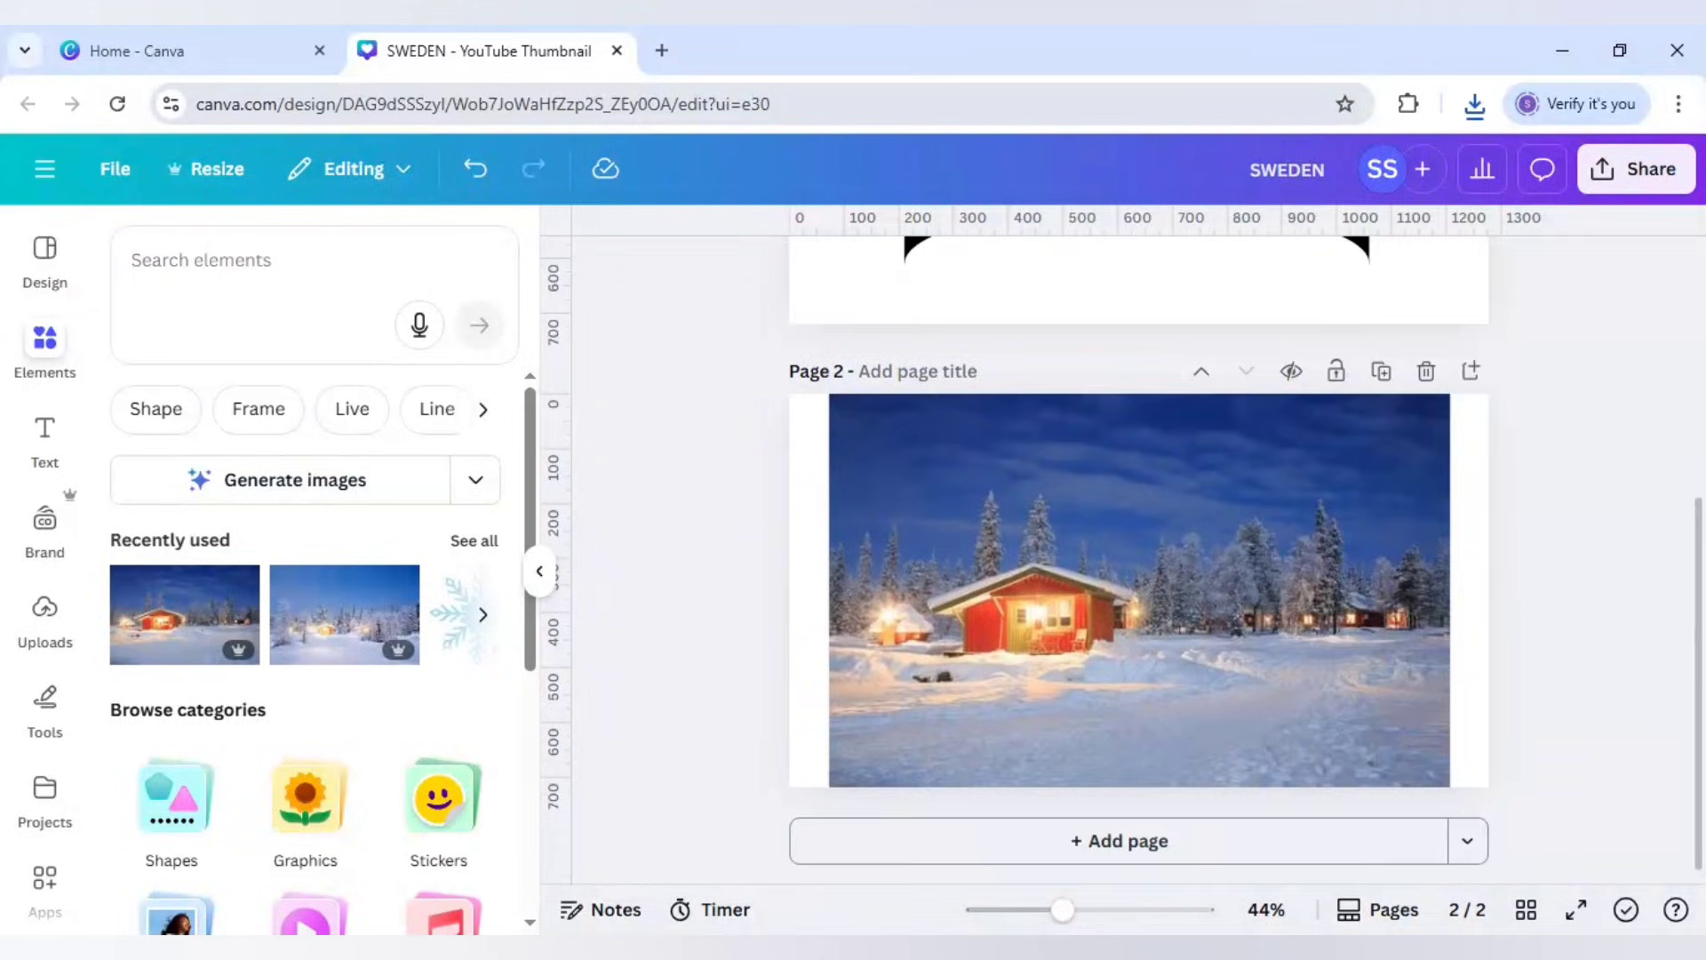
- Add a third page with the downloaded cabin and SWEDEN lettering images, moving them apart so both can be selected
{"action": "left_click", "coordinate": [1194, 844]}
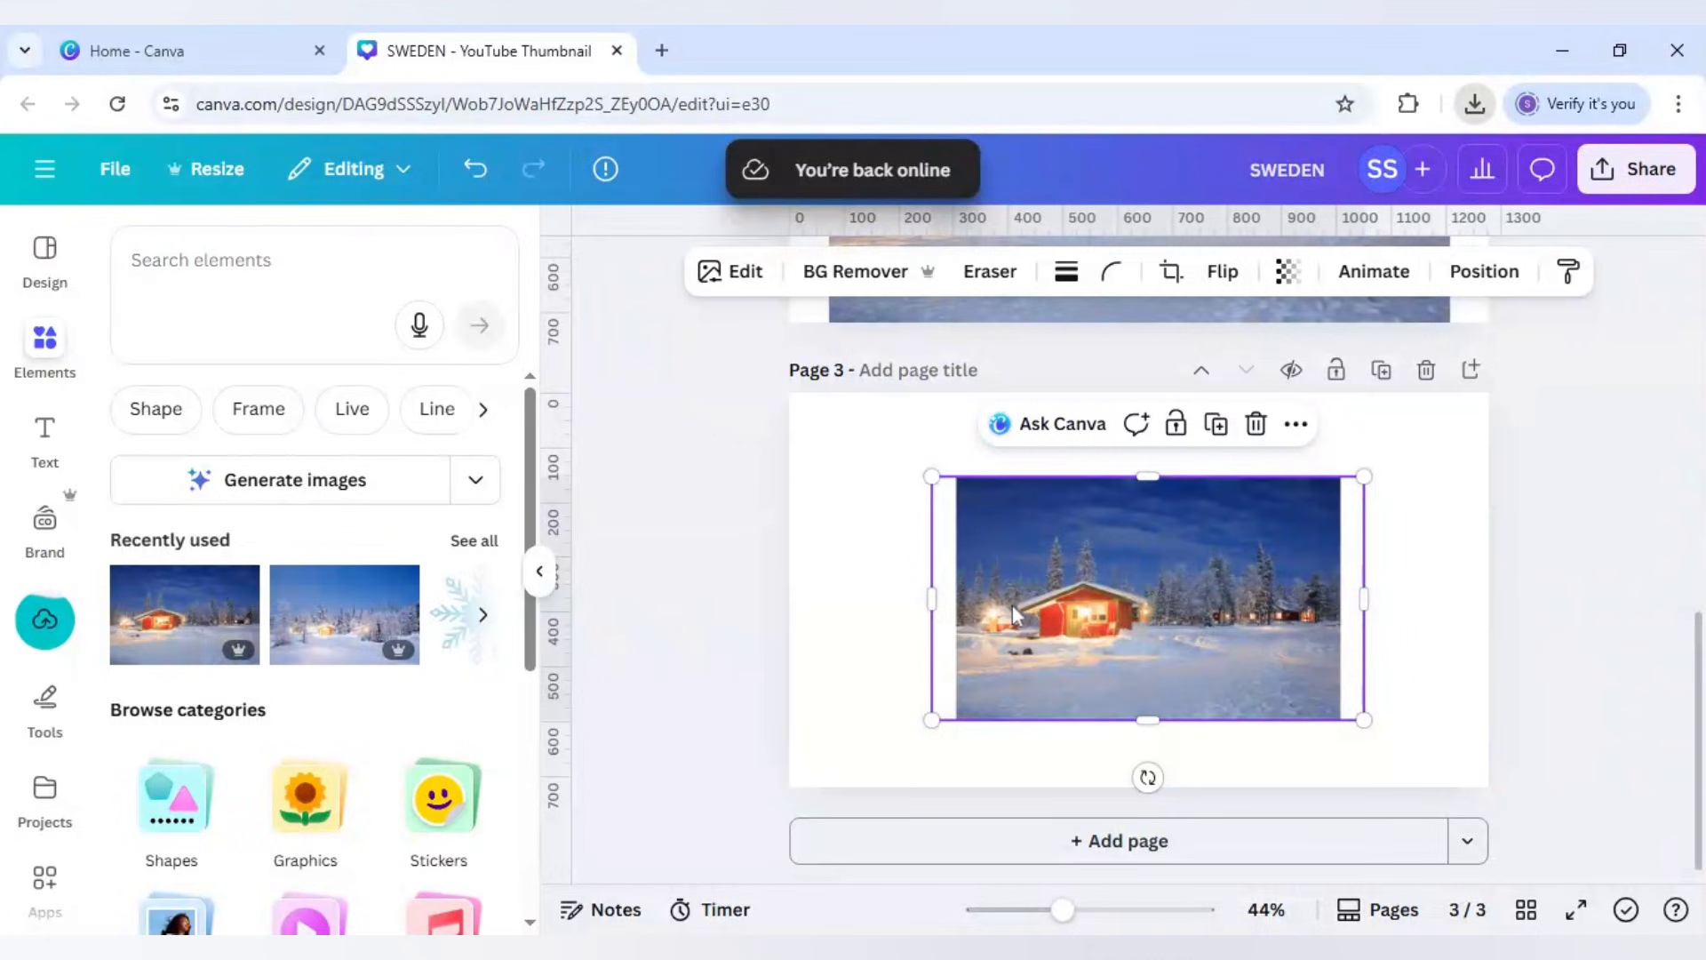
{"action": "left_click_drag", "start_coordinate": [1009, 605], "coordinate": [898, 532]}
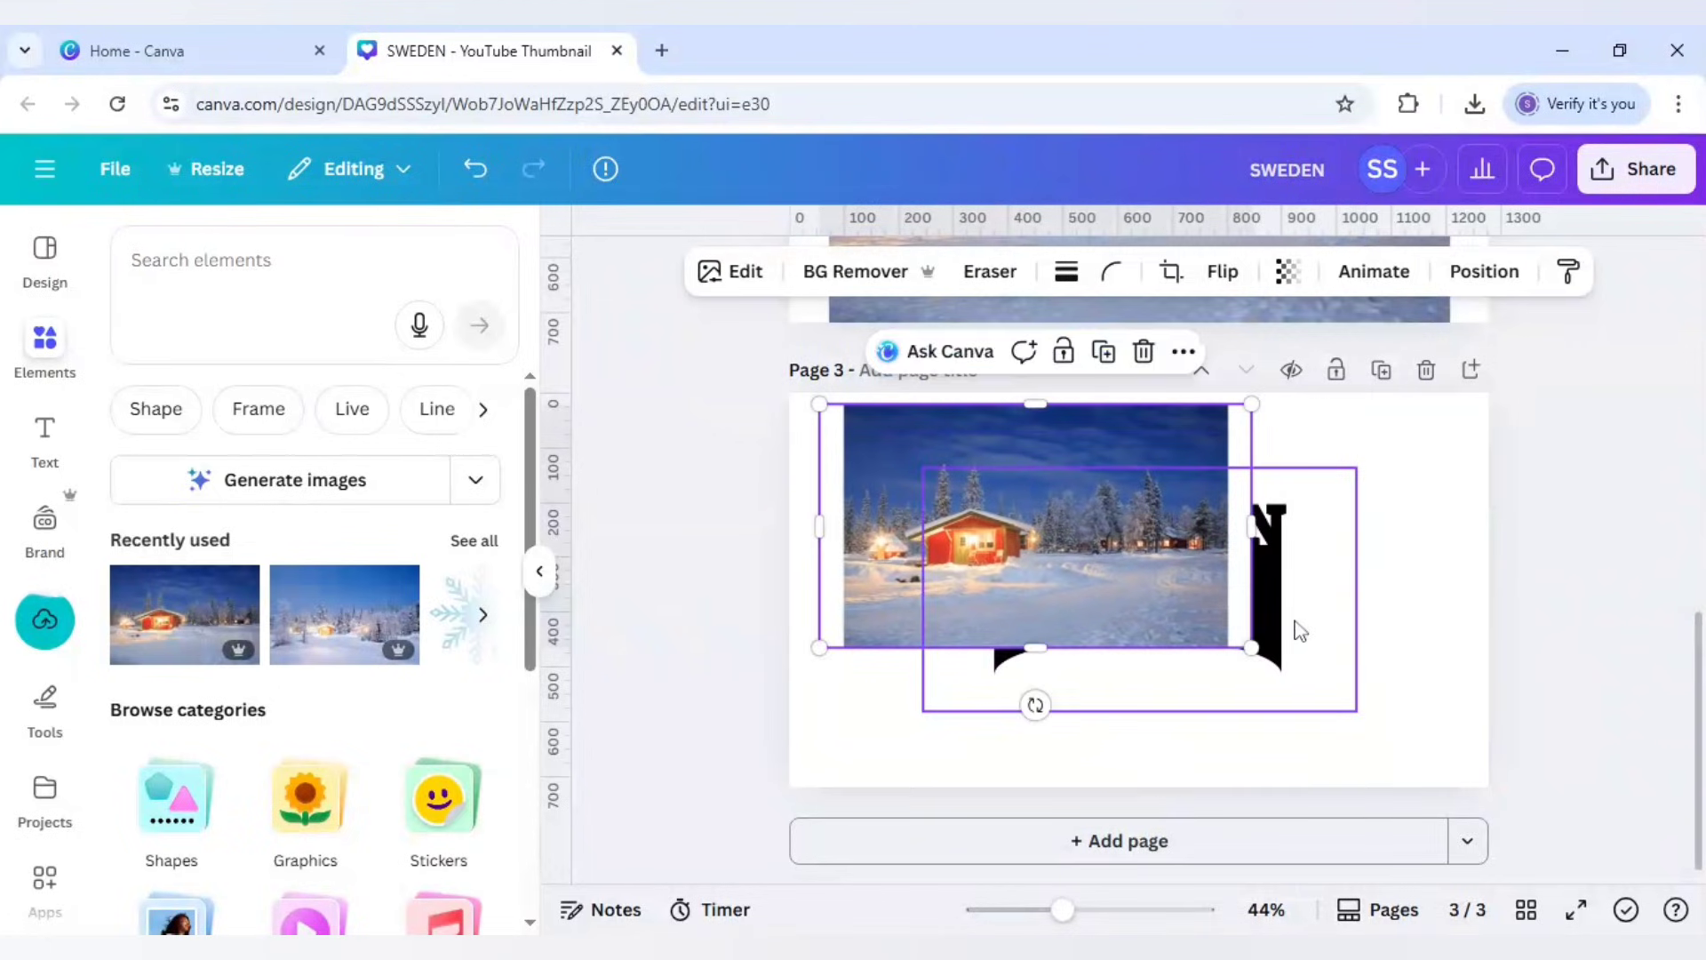
{"action": "left_click_drag", "start_coordinate": [1300, 630], "coordinate": [1431, 686]}
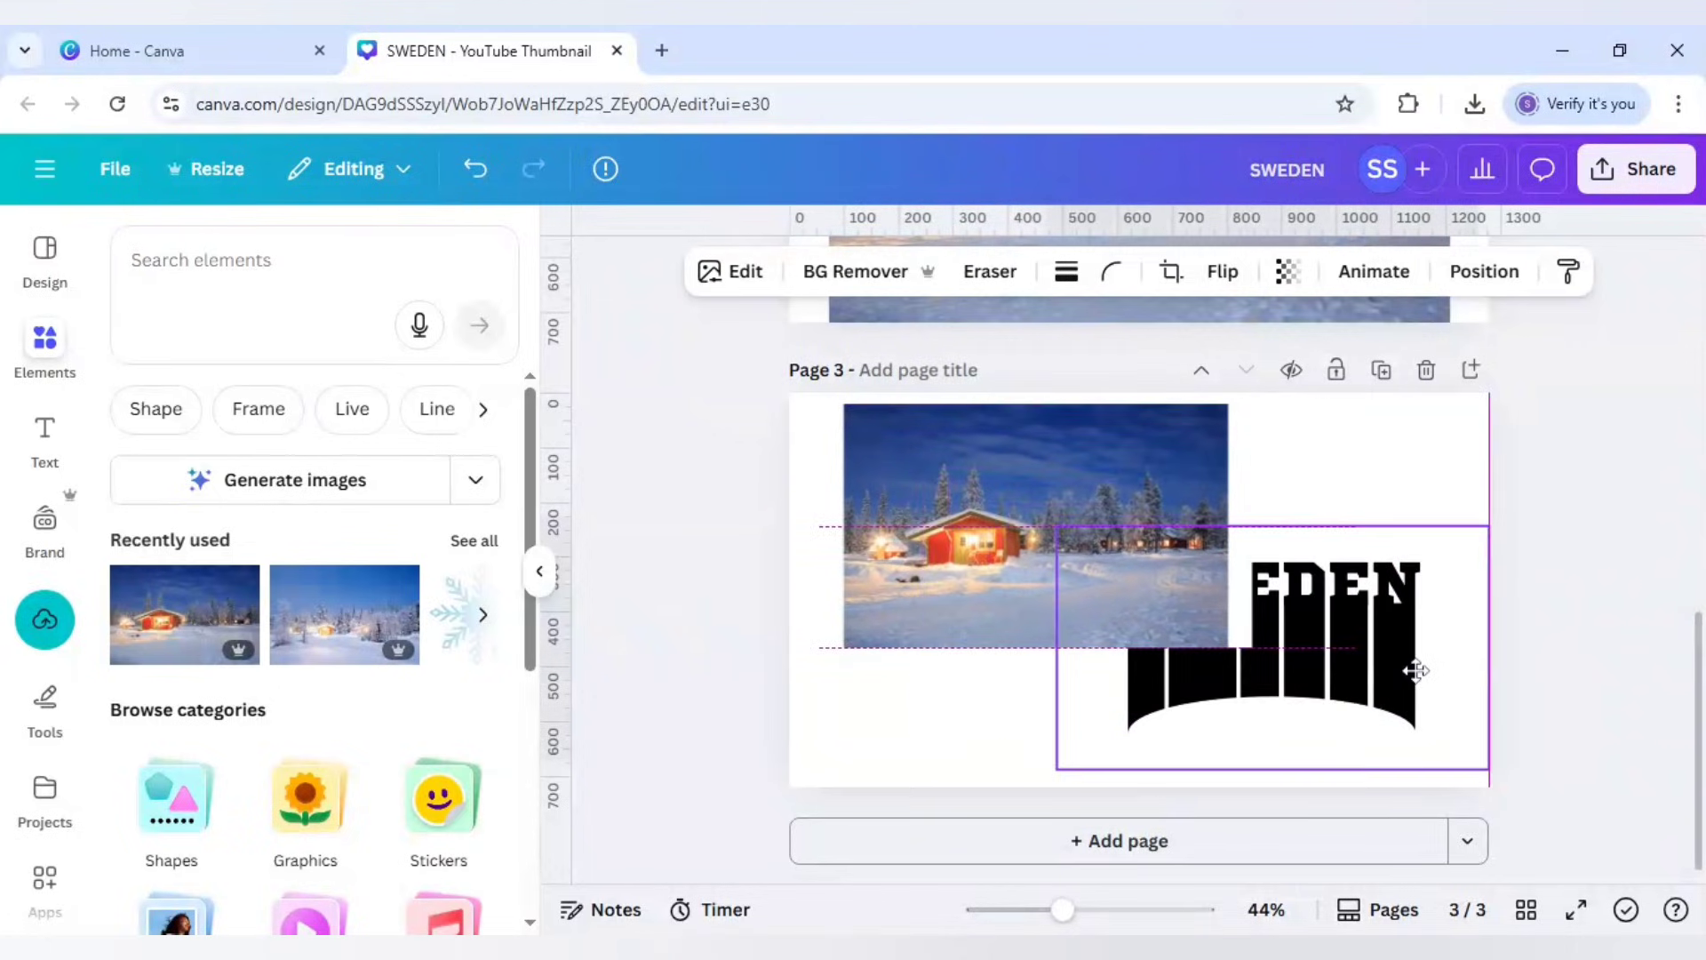
- Search the Canva apps for "blend" and open the Blend Image app
{"action": "left_click", "coordinate": [967, 518]}
{"action": "scroll", "coordinate": [49, 765], "scroll_direction": "down", "scroll_amount": 2}
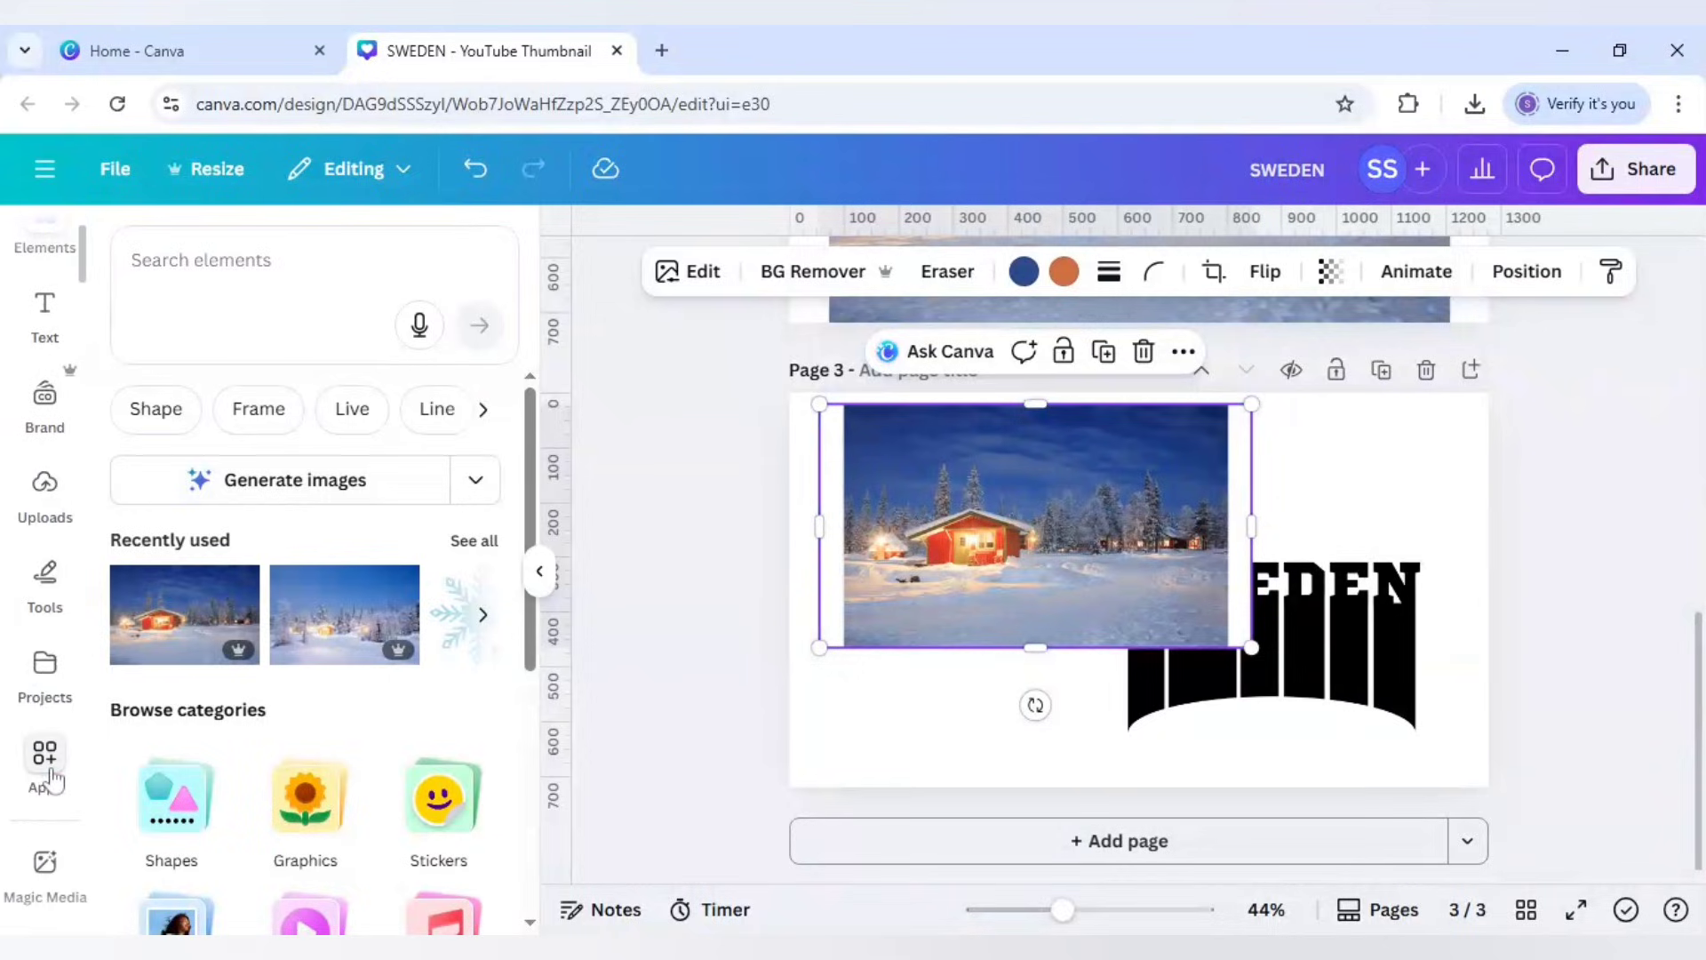
{"action": "left_click", "coordinate": [44, 760]}
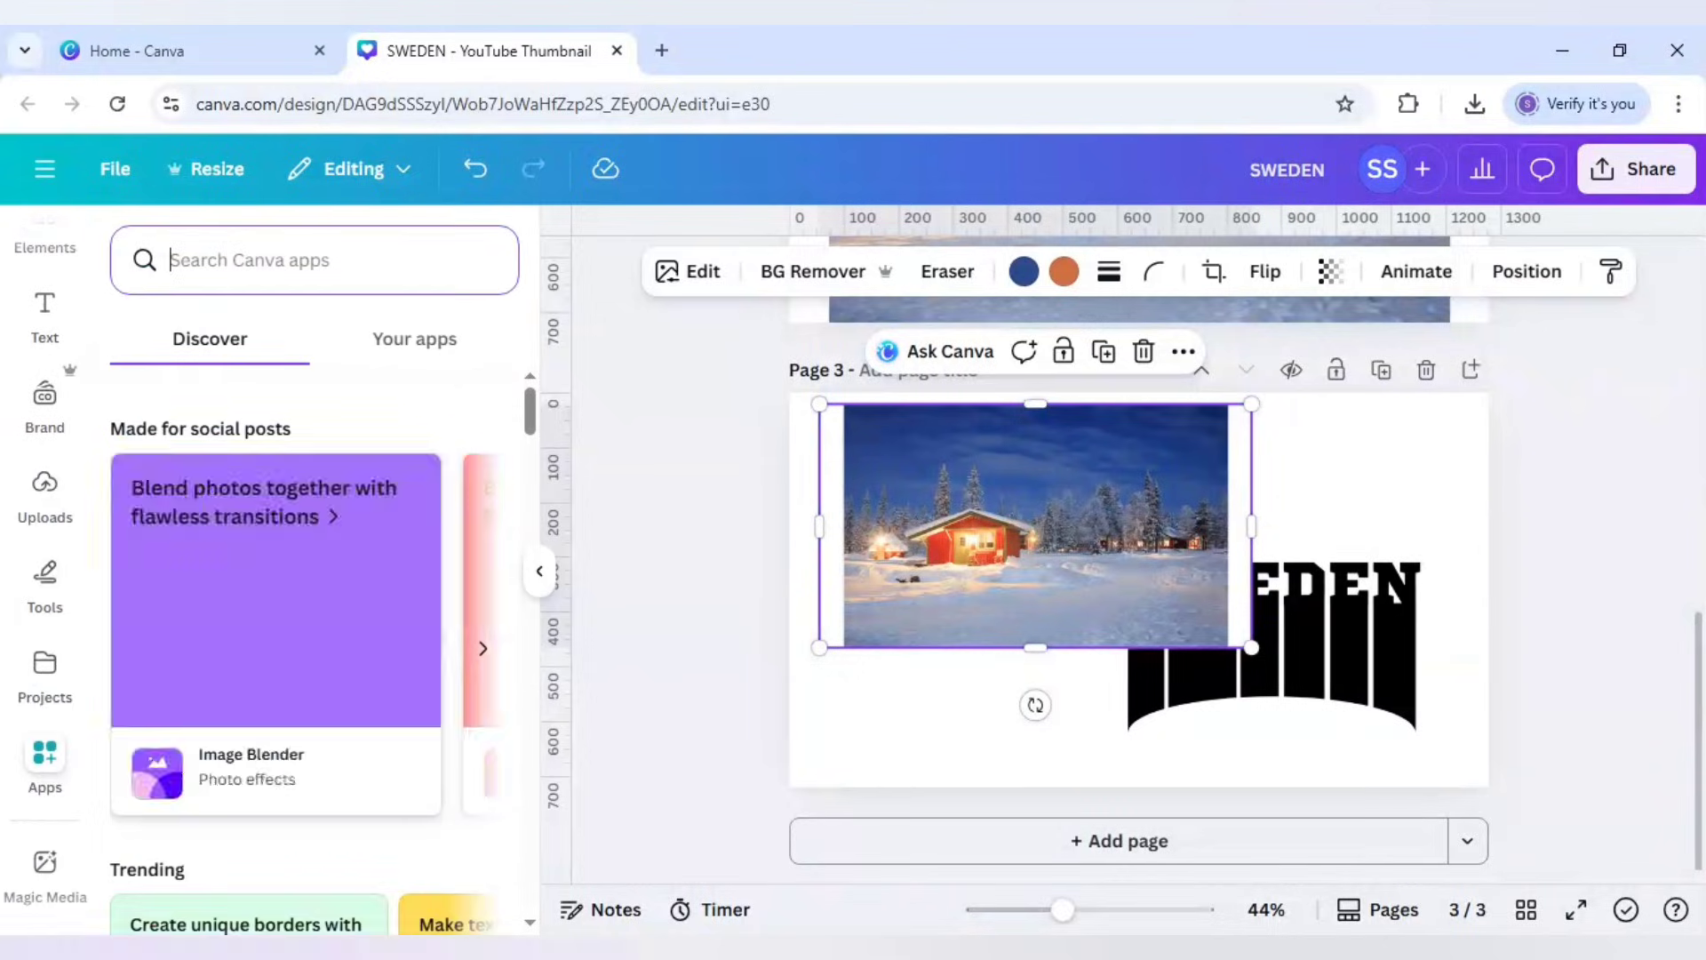
{"action": "type", "text": "bl"}
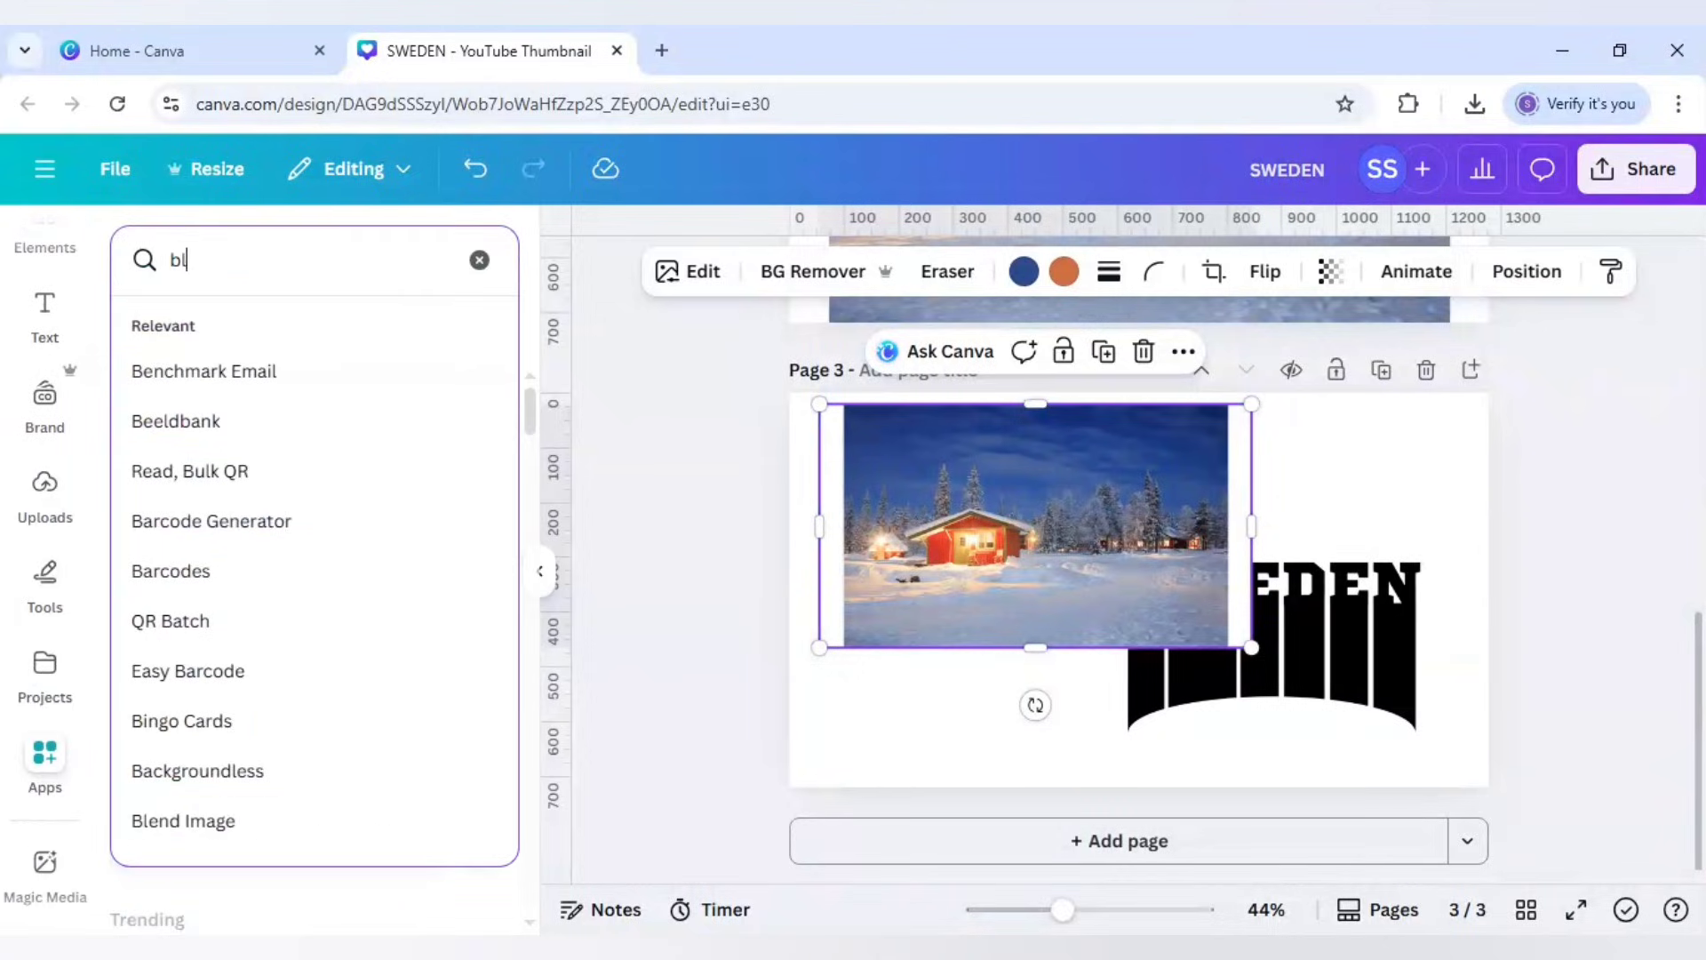
{"action": "type", "text": "end"}
{"action": "key", "text": "Return"}
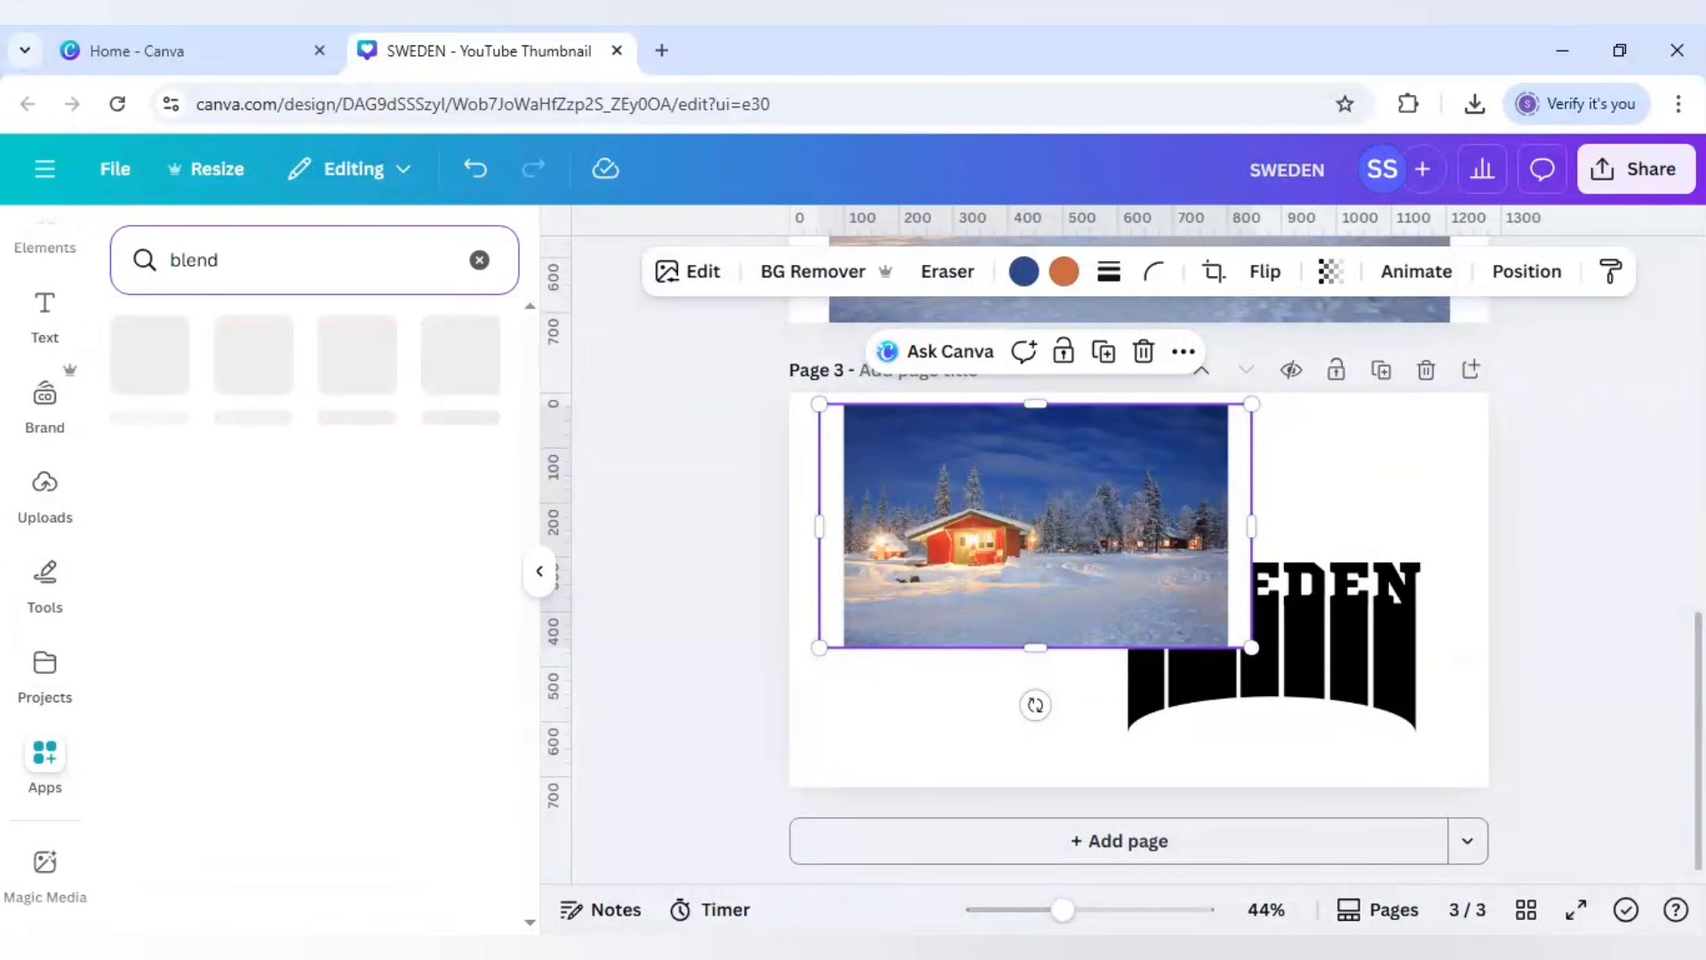
{"action": "left_click", "coordinate": [162, 370]}
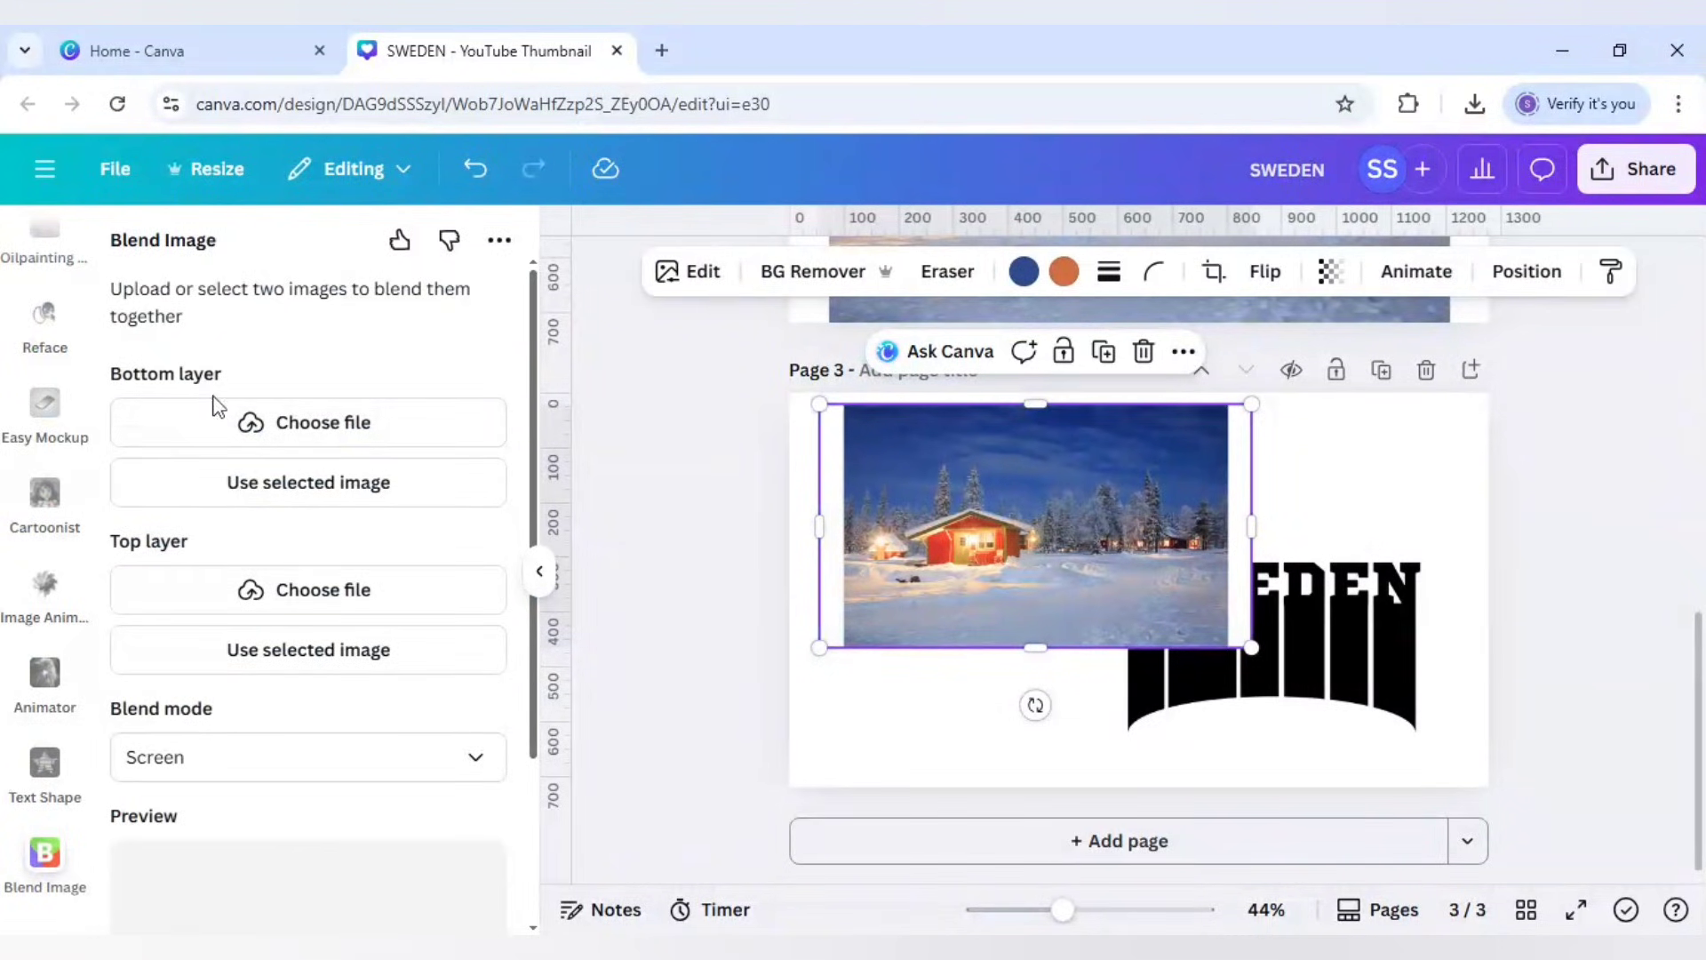
- Blend the SWEDEN lettering image as bottom layer with the cabin photo as top layer in Screen mode
{"action": "left_click", "coordinate": [1329, 612]}
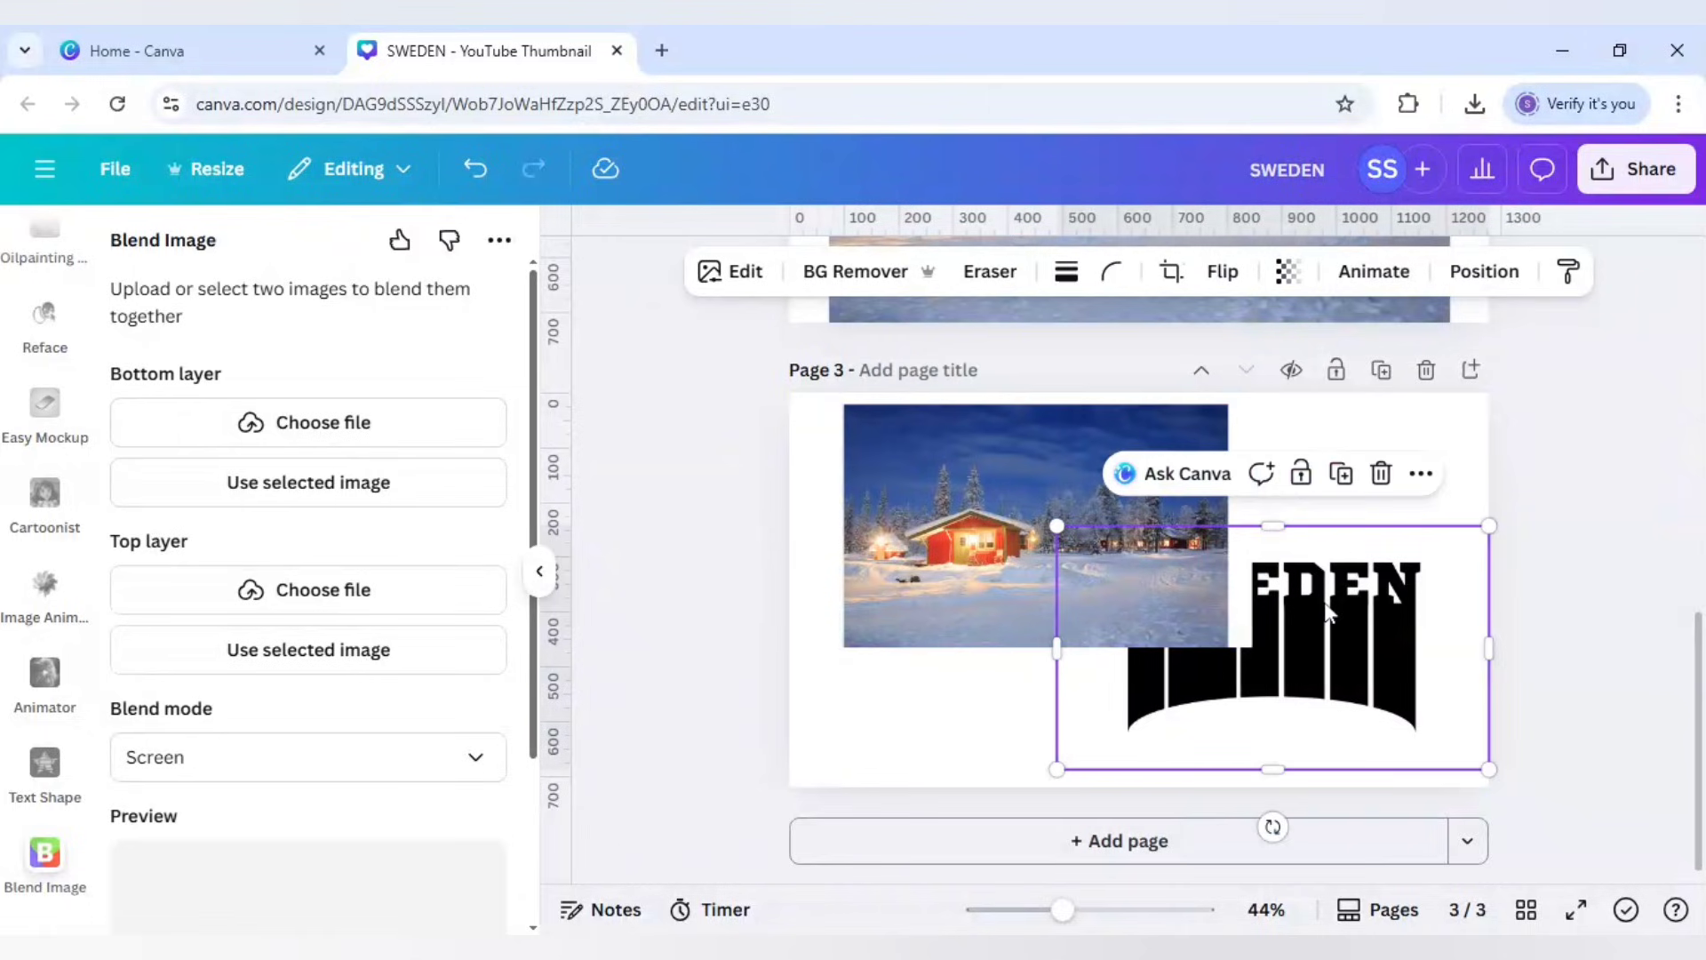
{"action": "left_click", "coordinate": [300, 485]}
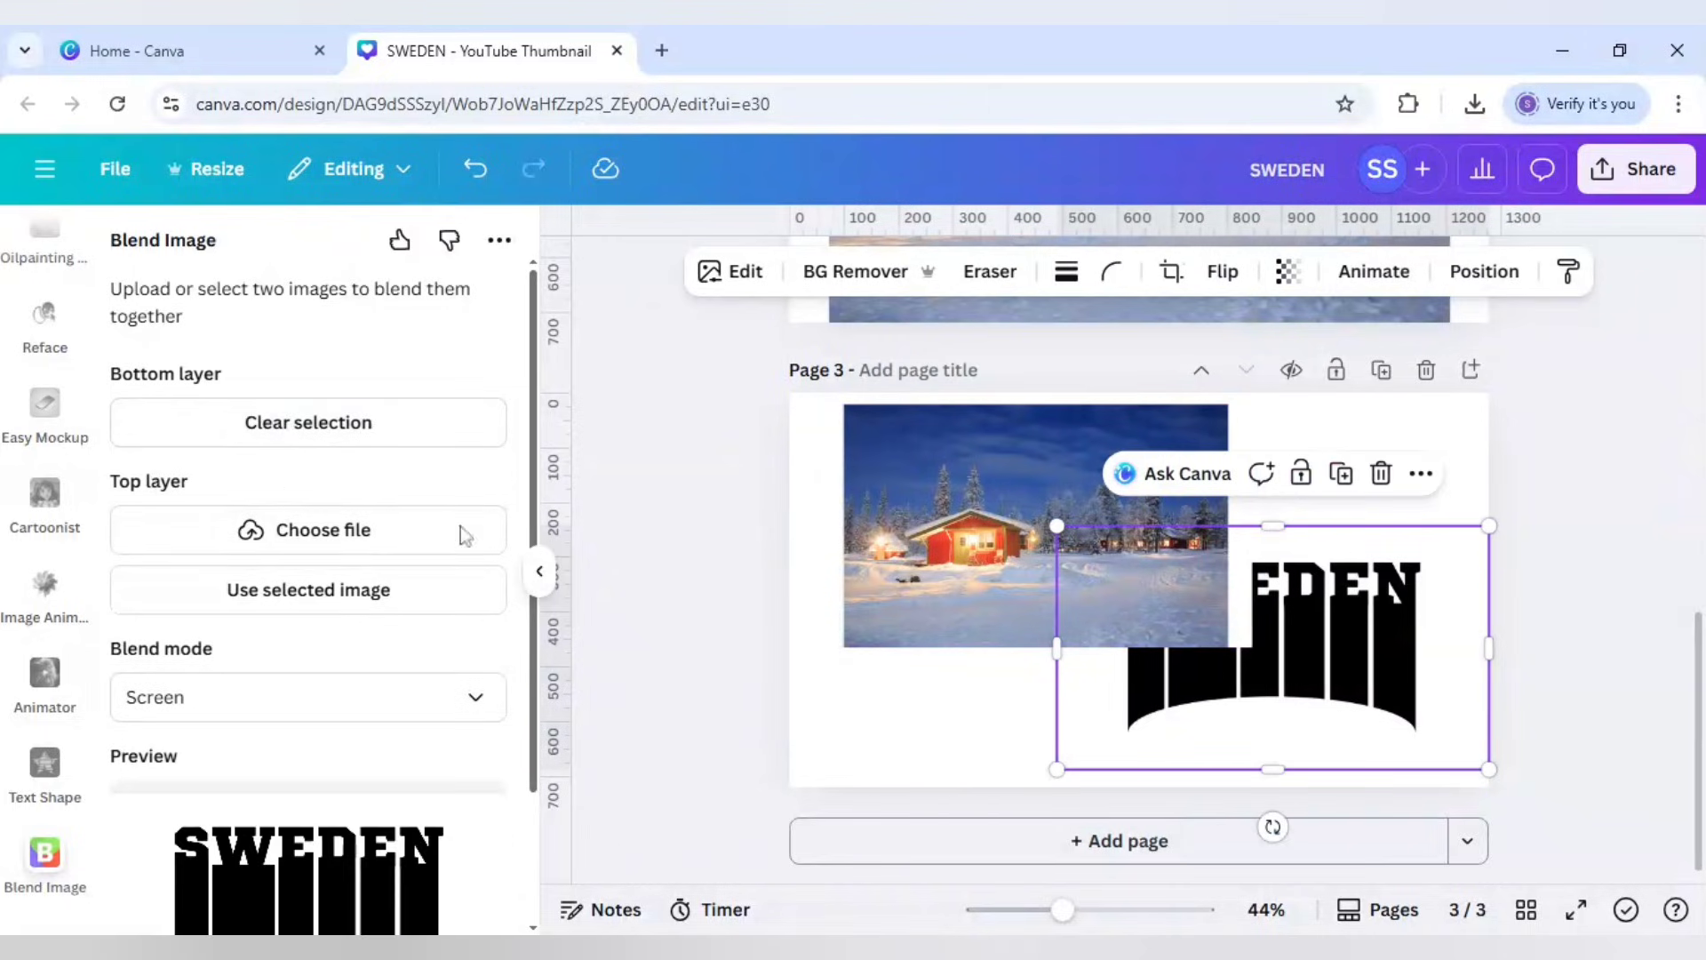
{"action": "left_click", "coordinate": [948, 567]}
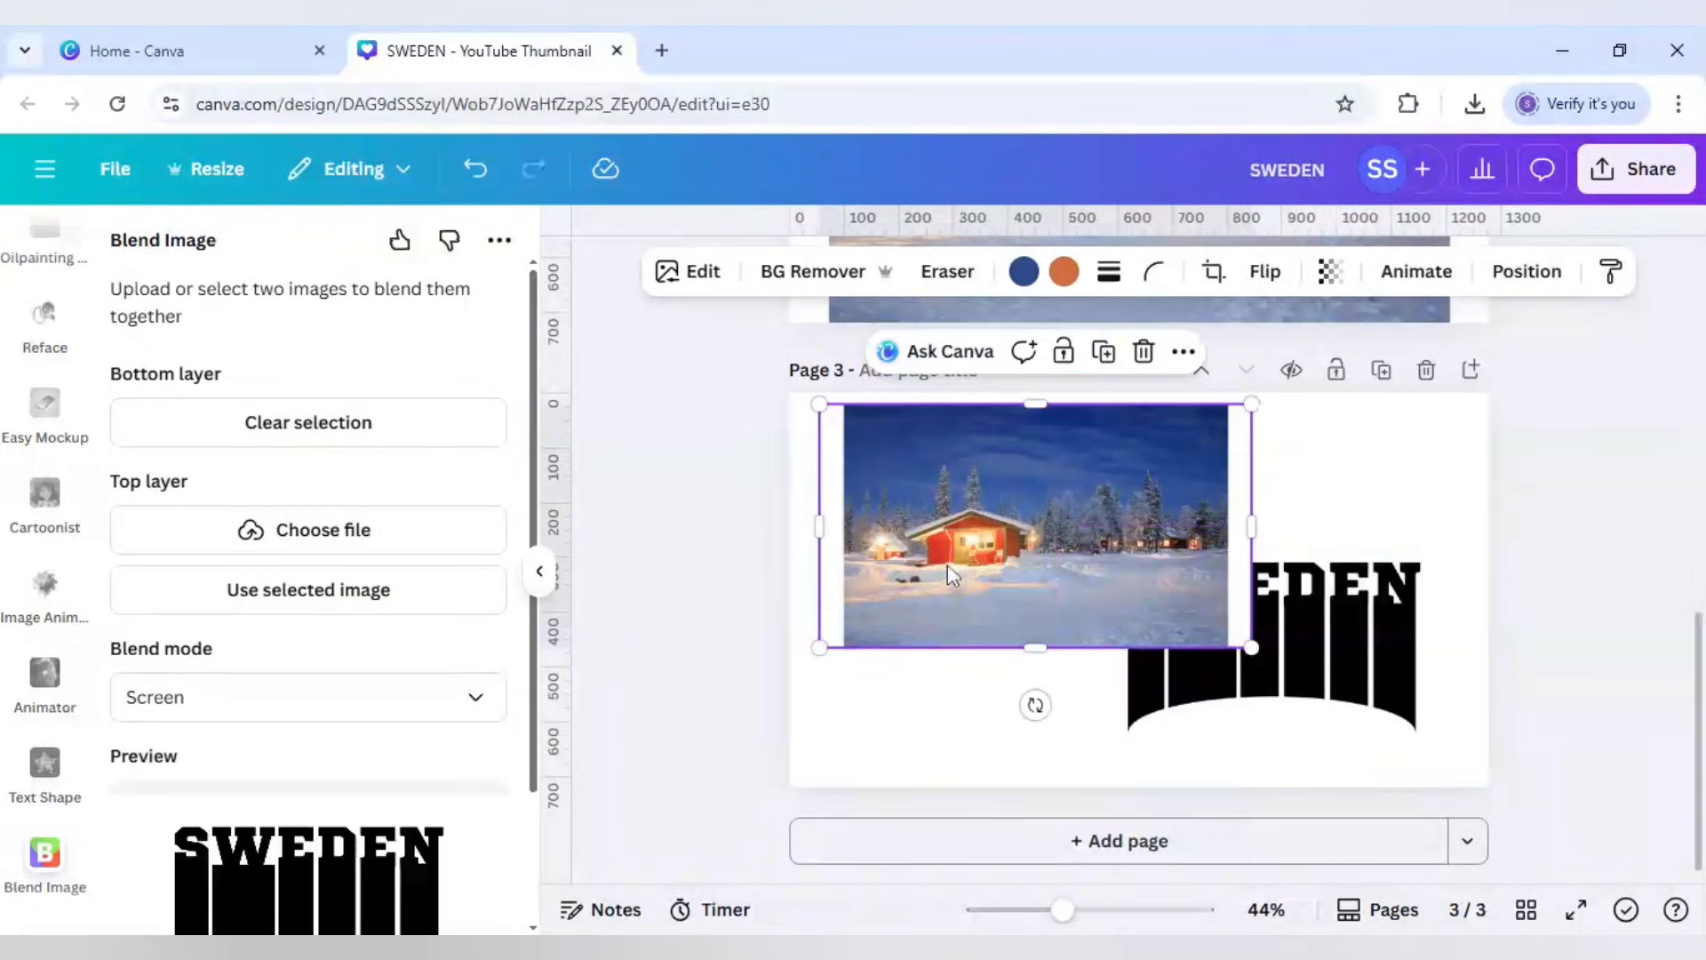
{"action": "left_click", "coordinate": [323, 591]}
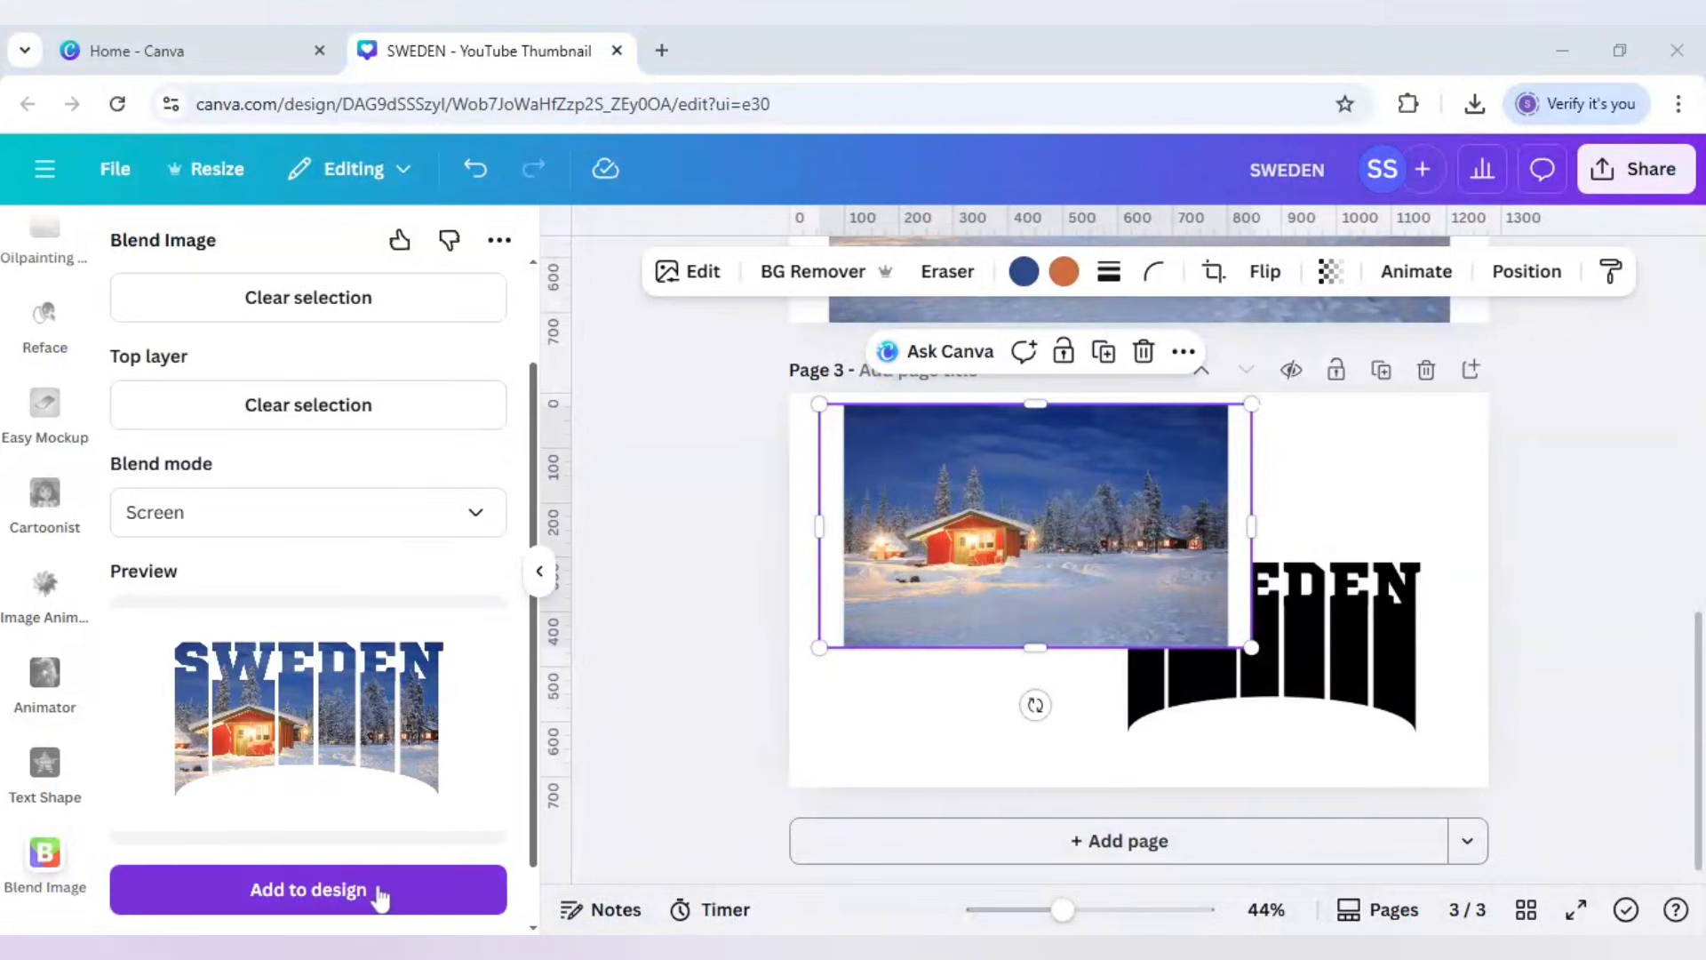
- Add a fourth page, insert the blended SWEDEN image there and enlarge it to fill the whole page
{"action": "left_click", "coordinate": [944, 840]}
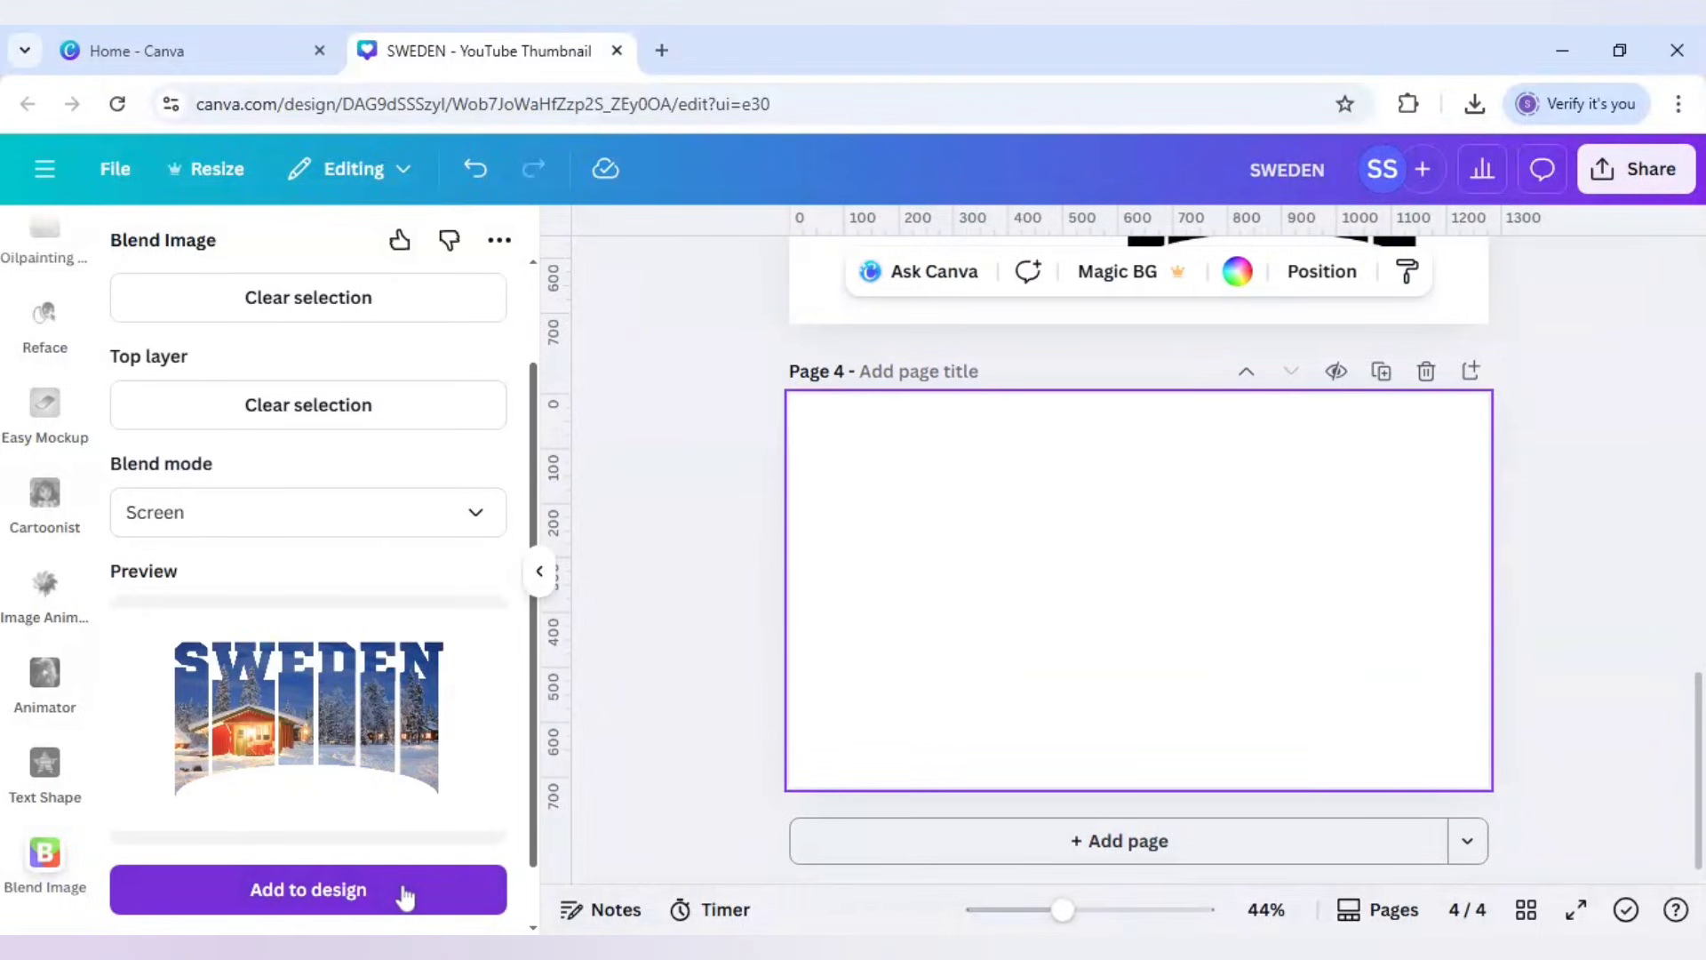
{"action": "left_click", "coordinate": [405, 896]}
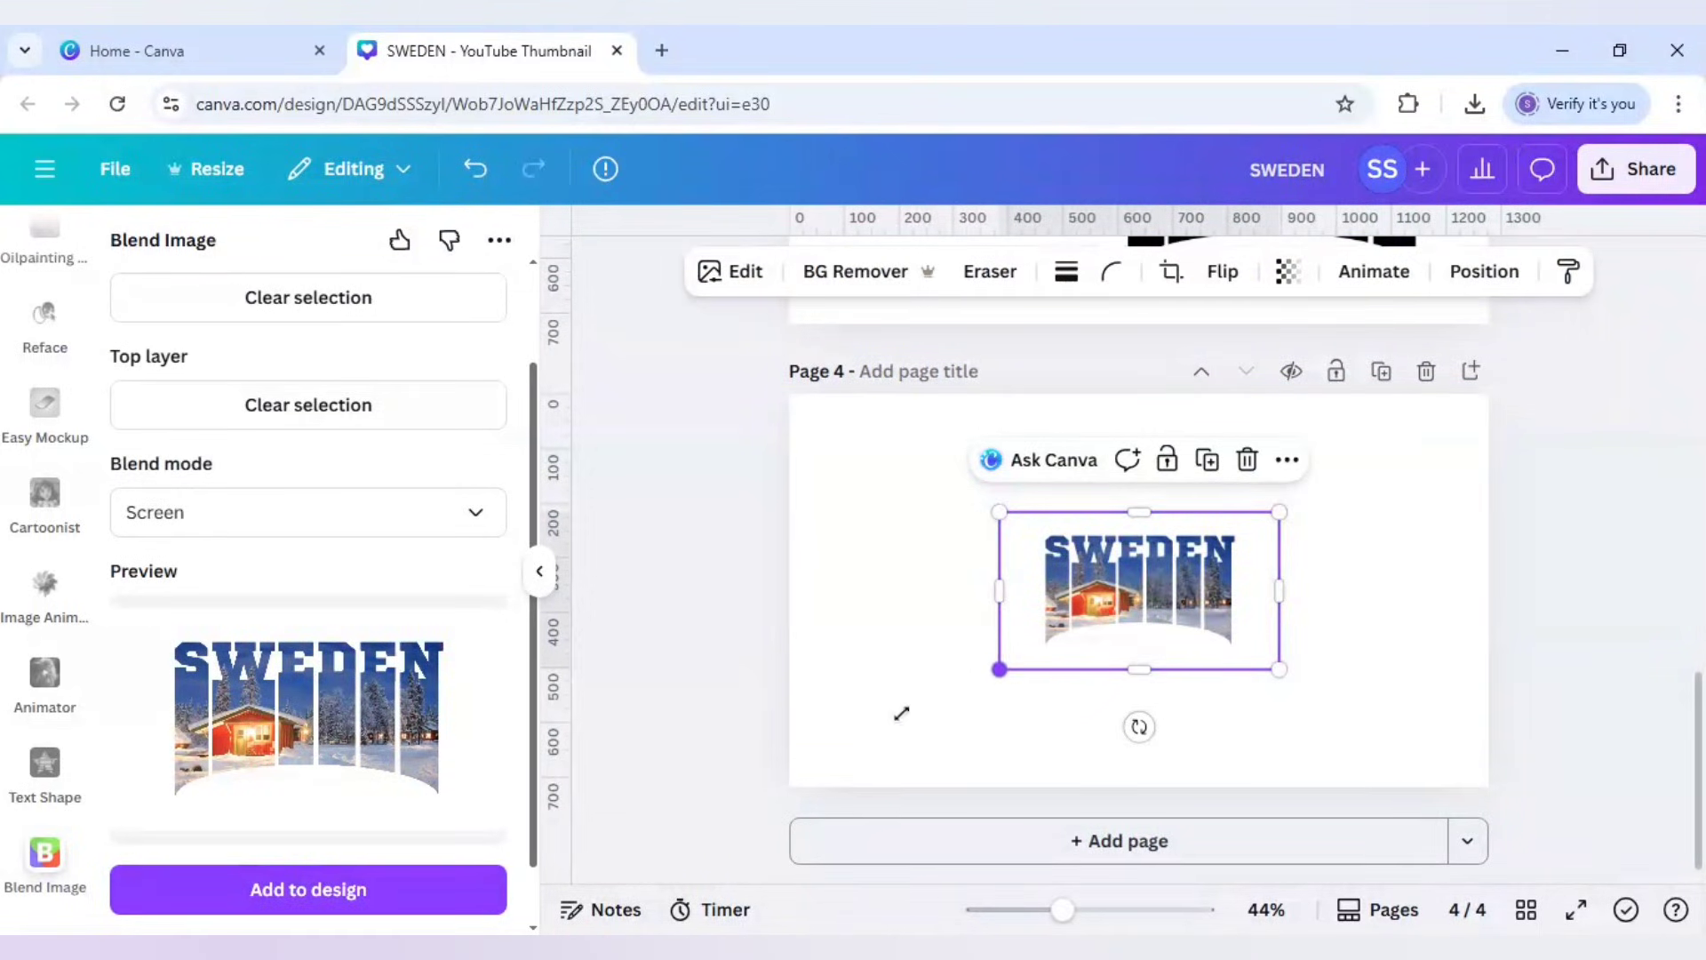
{"action": "left_click_drag", "start_coordinate": [901, 713], "coordinate": [780, 791]}
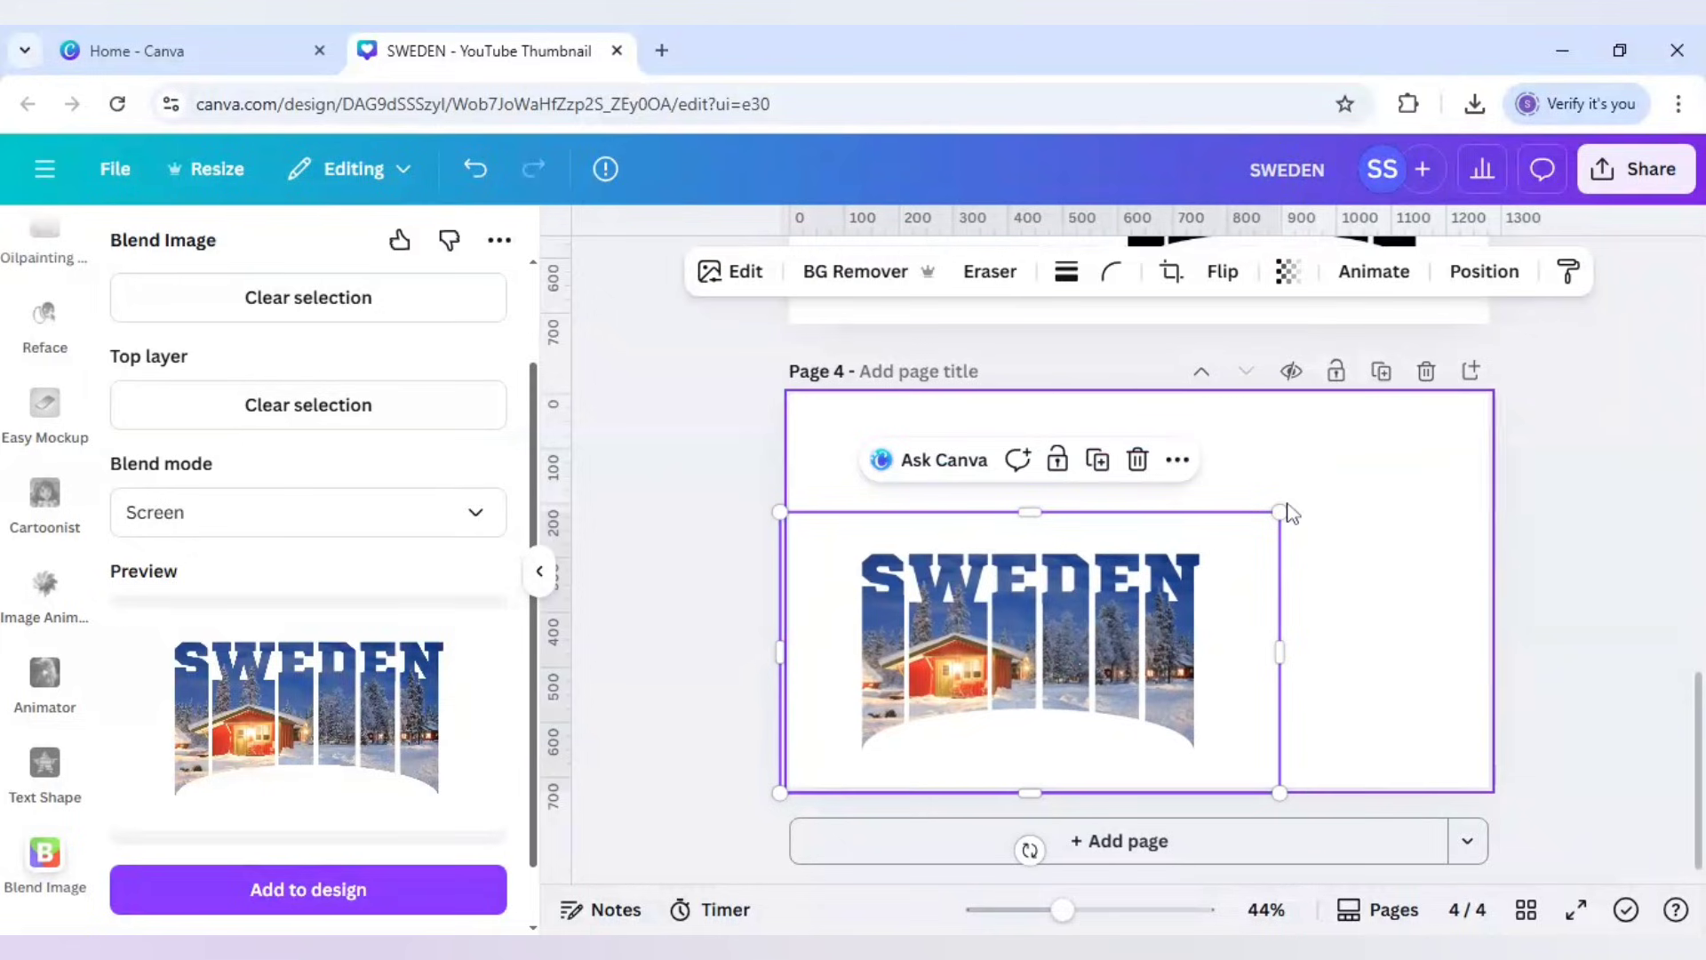
{"action": "left_click_drag", "start_coordinate": [1504, 442], "coordinate": [1514, 438]}
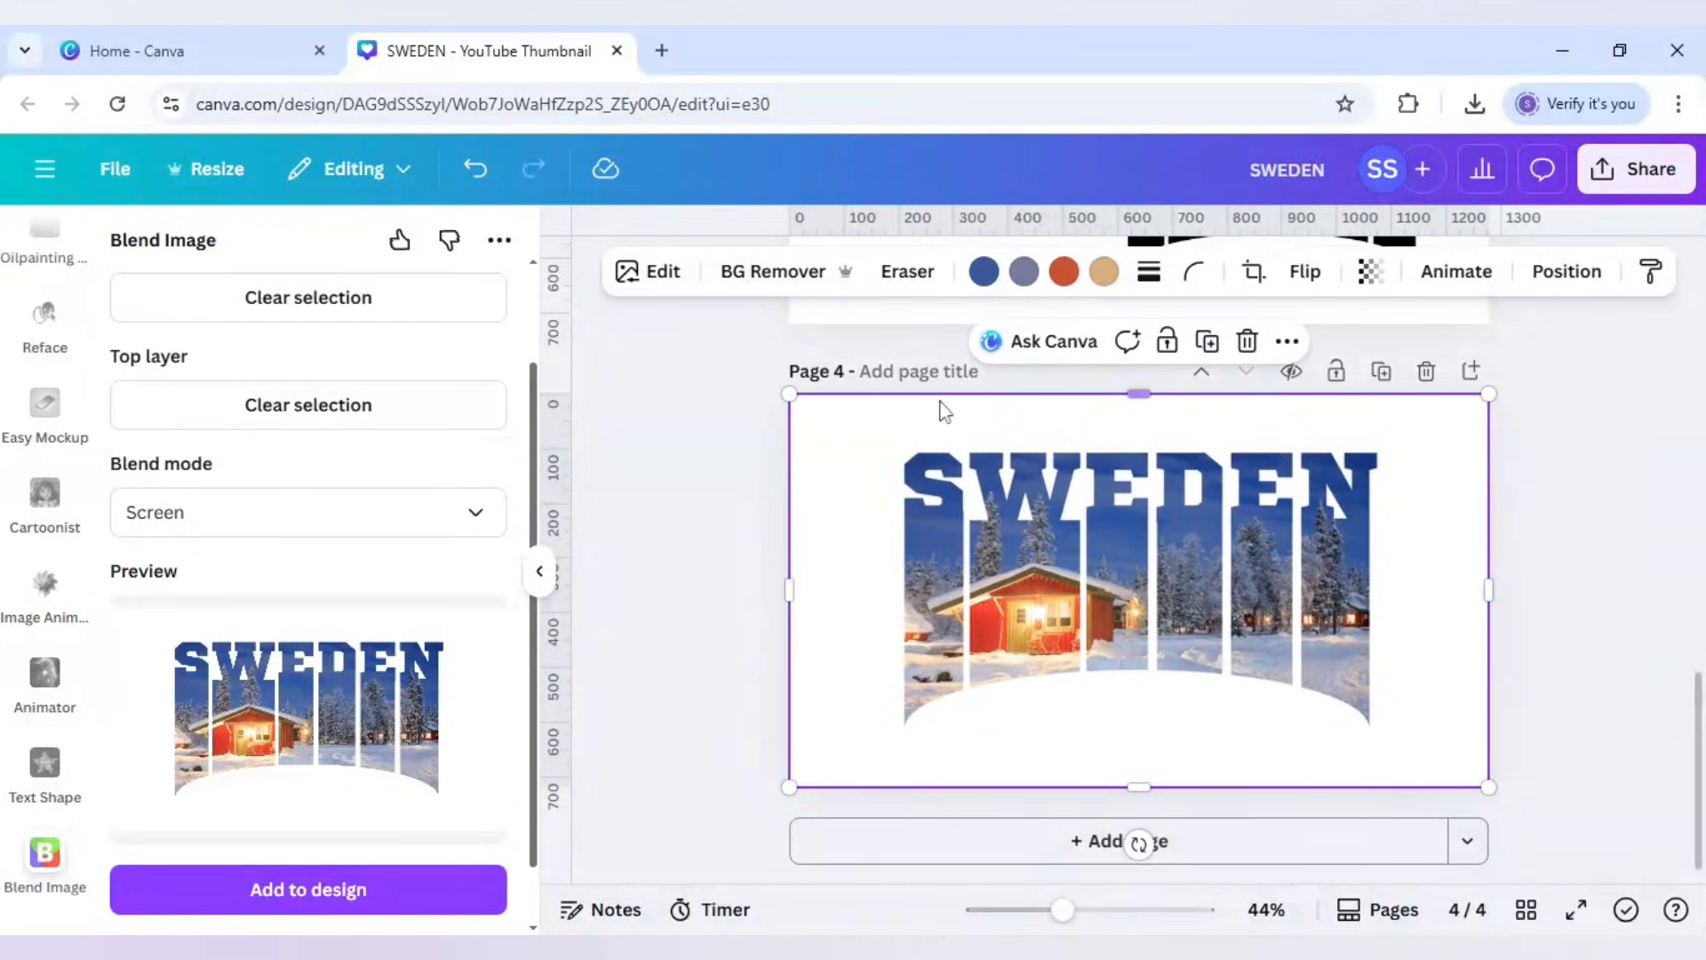
- Crop a strip off the blended image's upper edge and fill the exposed page background with the photo's orange
{"action": "mouse_move", "coordinate": [944, 397]}
{"action": "left_mouse_down"}
{"action": "mouse_move", "coordinate": [937, 430]}
{"action": "mouse_move", "coordinate": [925, 415]}
{"action": "left_mouse_up"}
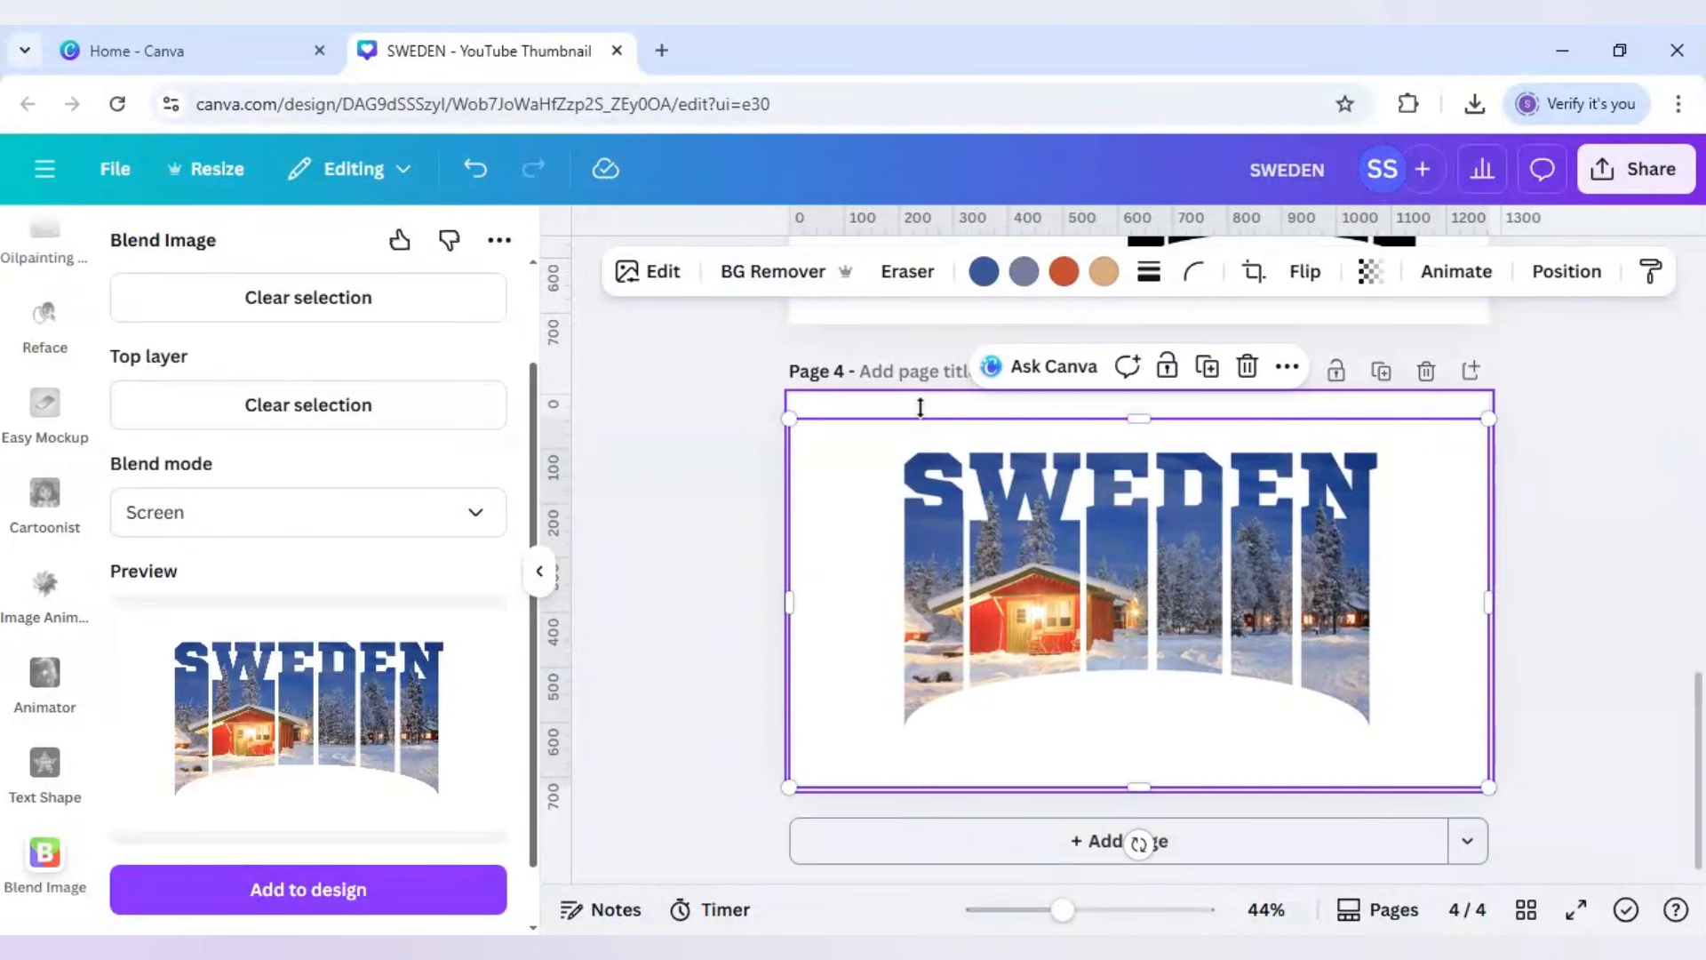
{"action": "left_click", "coordinate": [935, 414]}
{"action": "left_click", "coordinate": [1185, 275]}
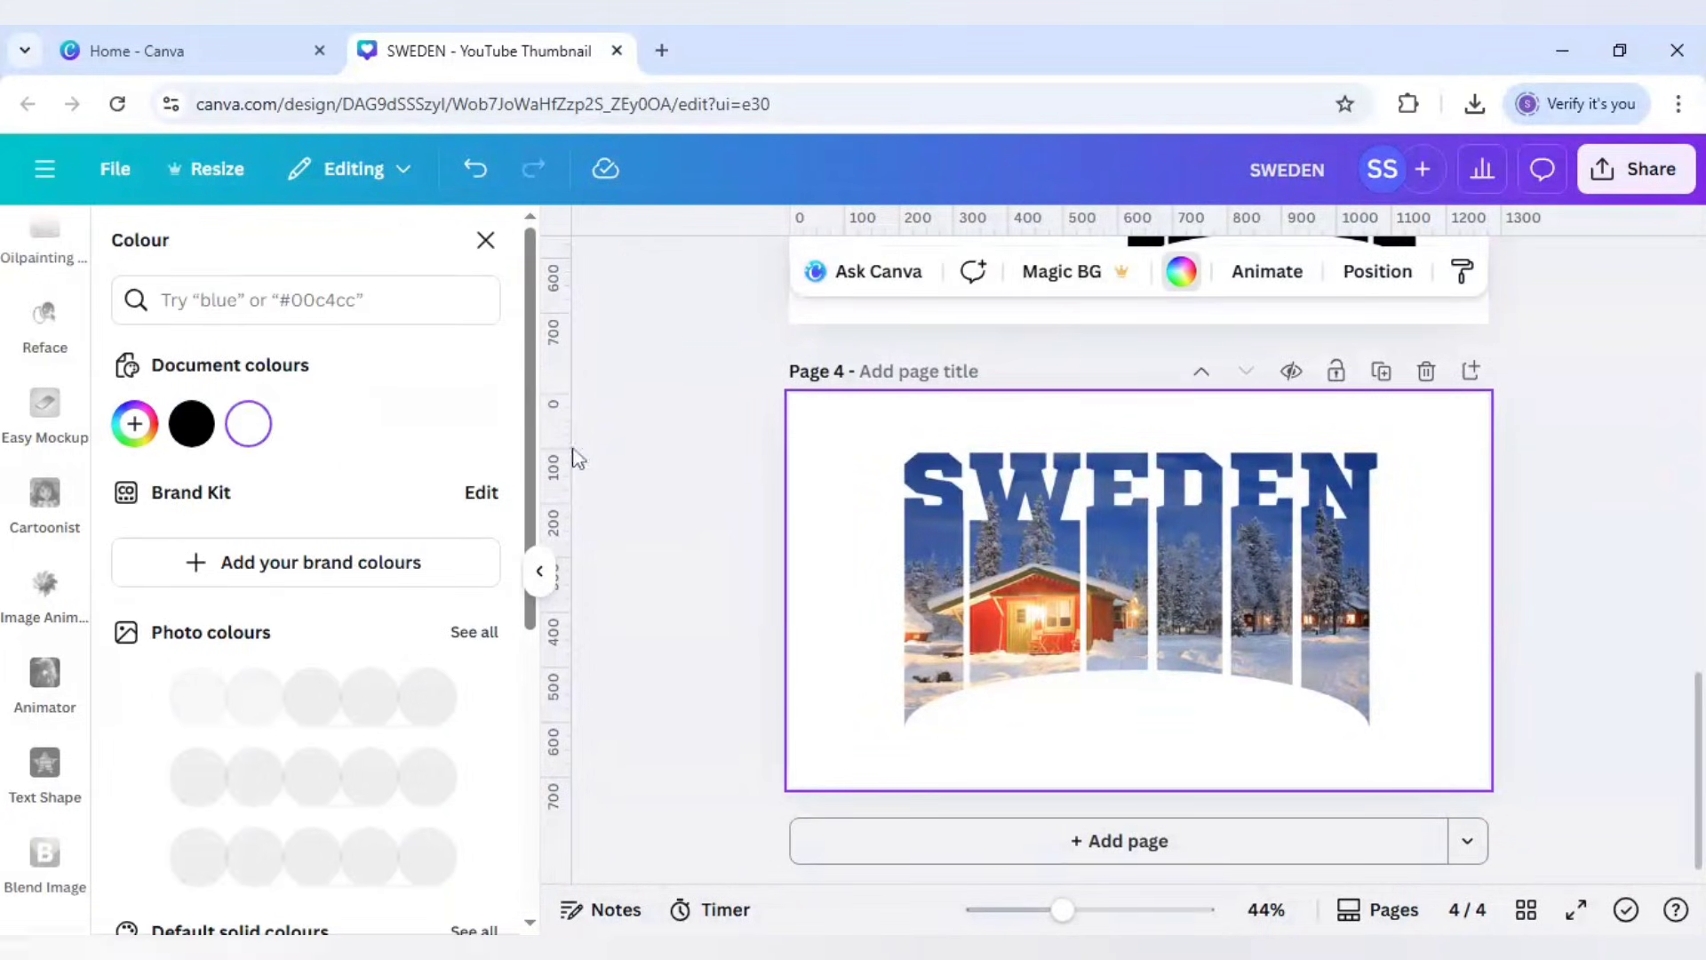
{"action": "left_click", "coordinate": [420, 690]}
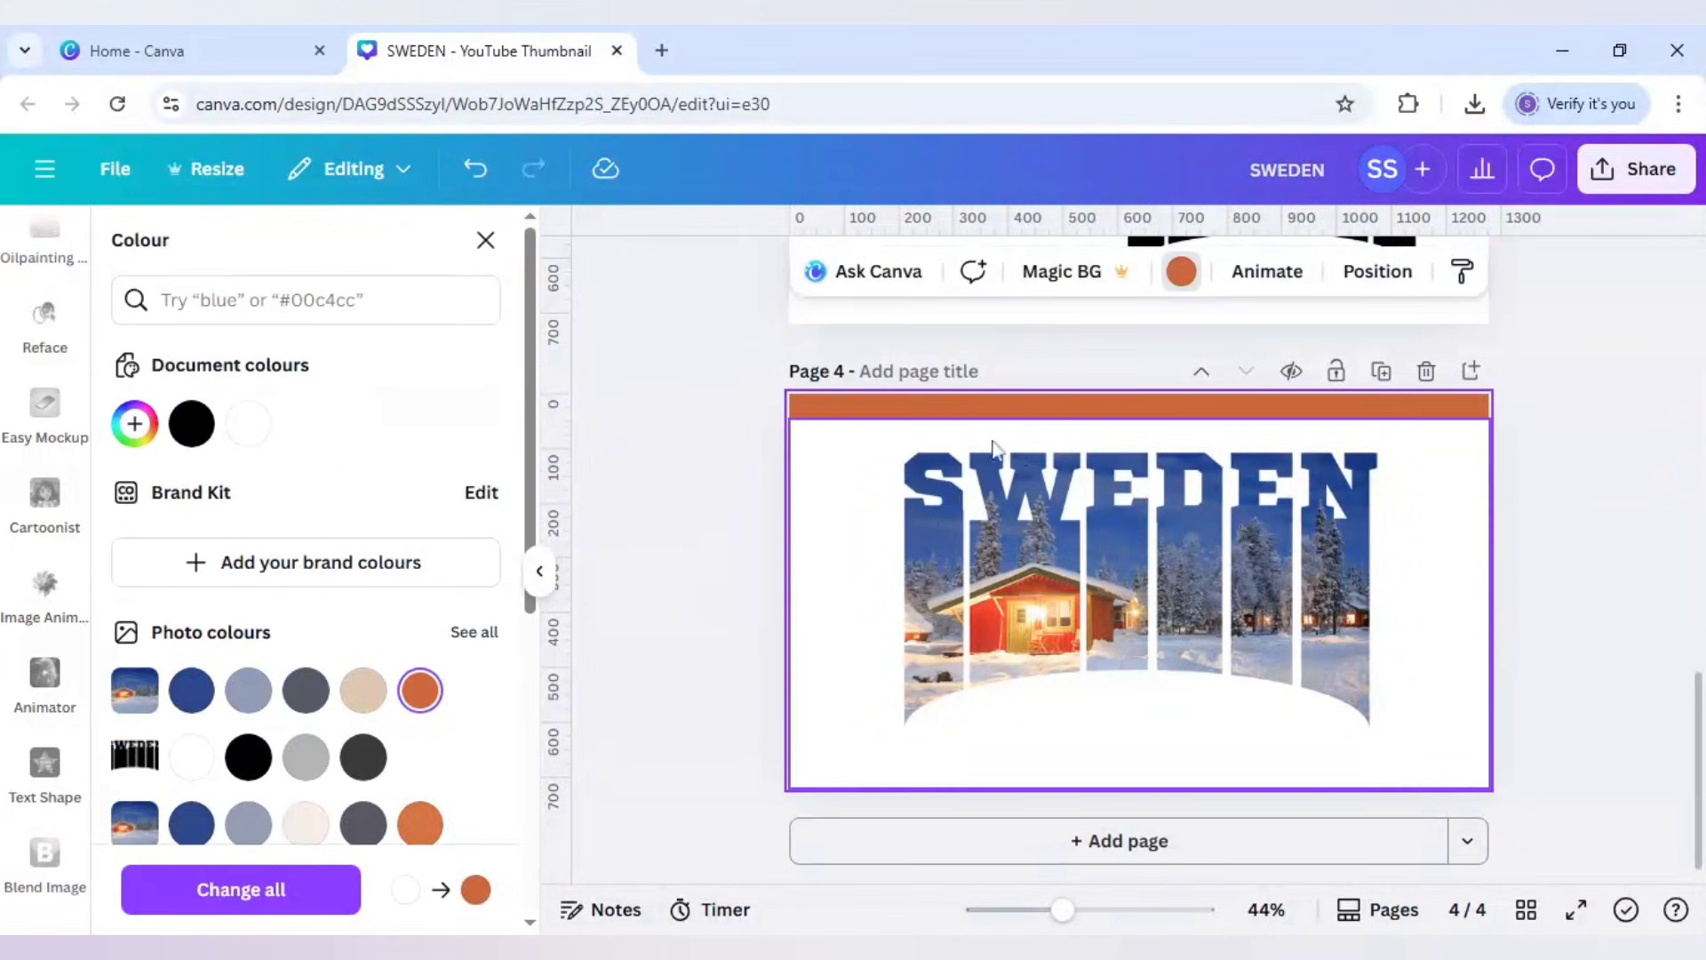
- Remove the background from the blended SWEDEN image and delete the orange page background
{"action": "left_click", "coordinate": [874, 481]}
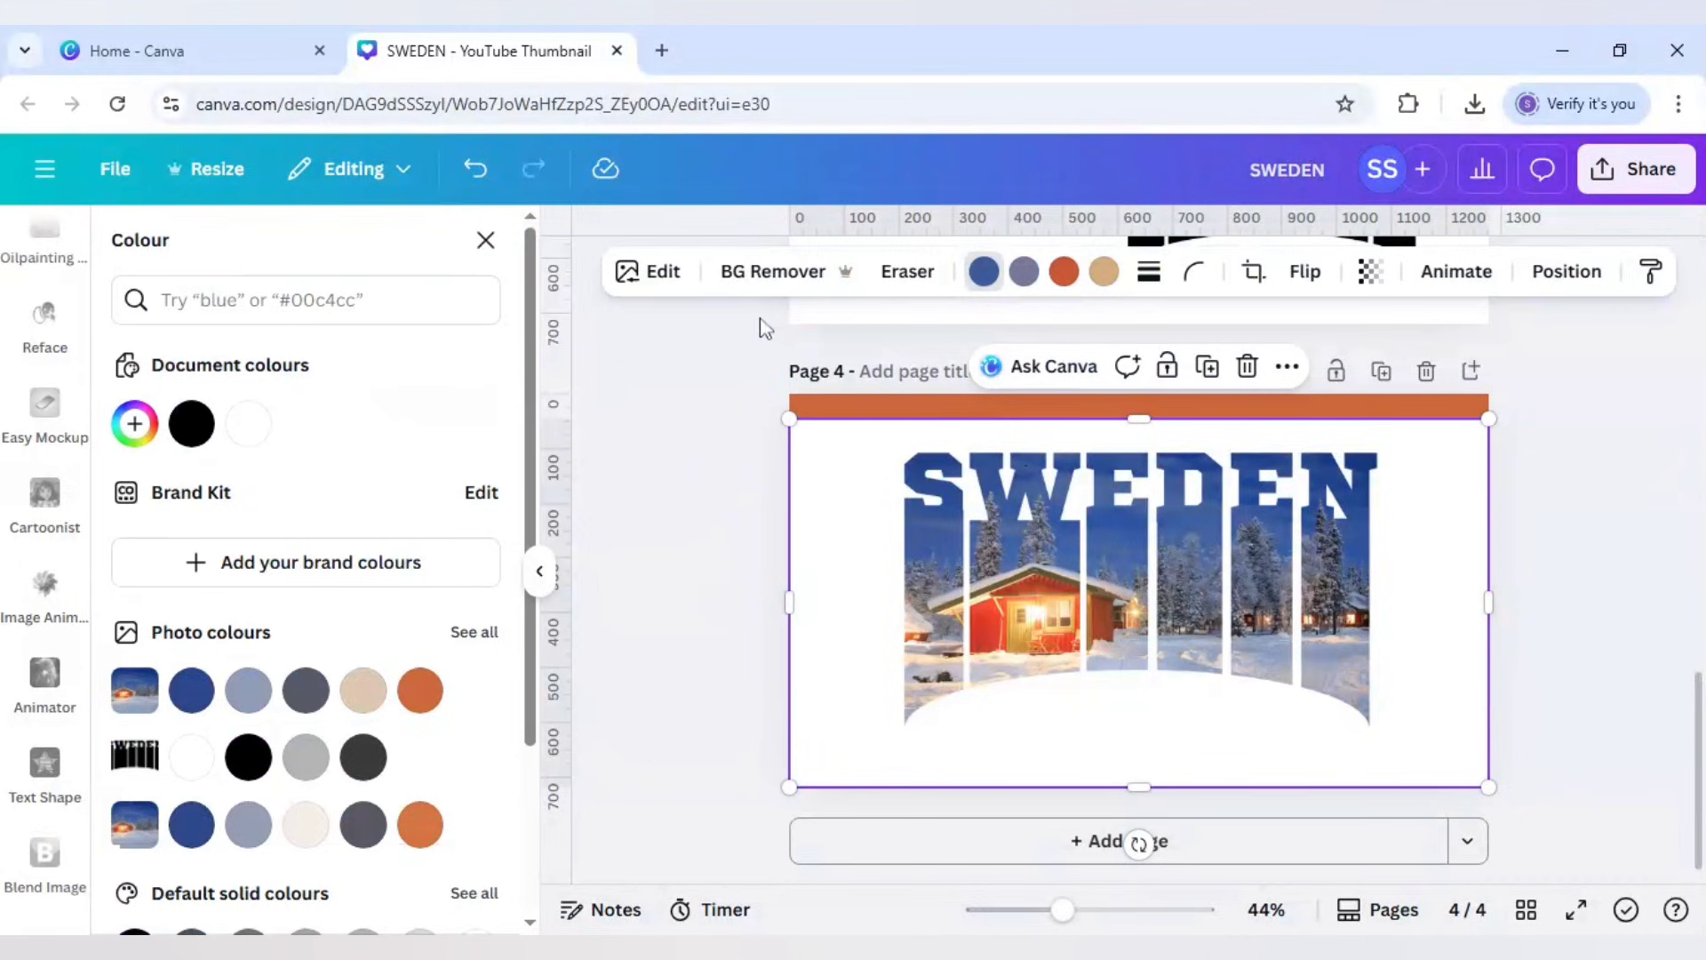
{"action": "left_click", "coordinate": [762, 287]}
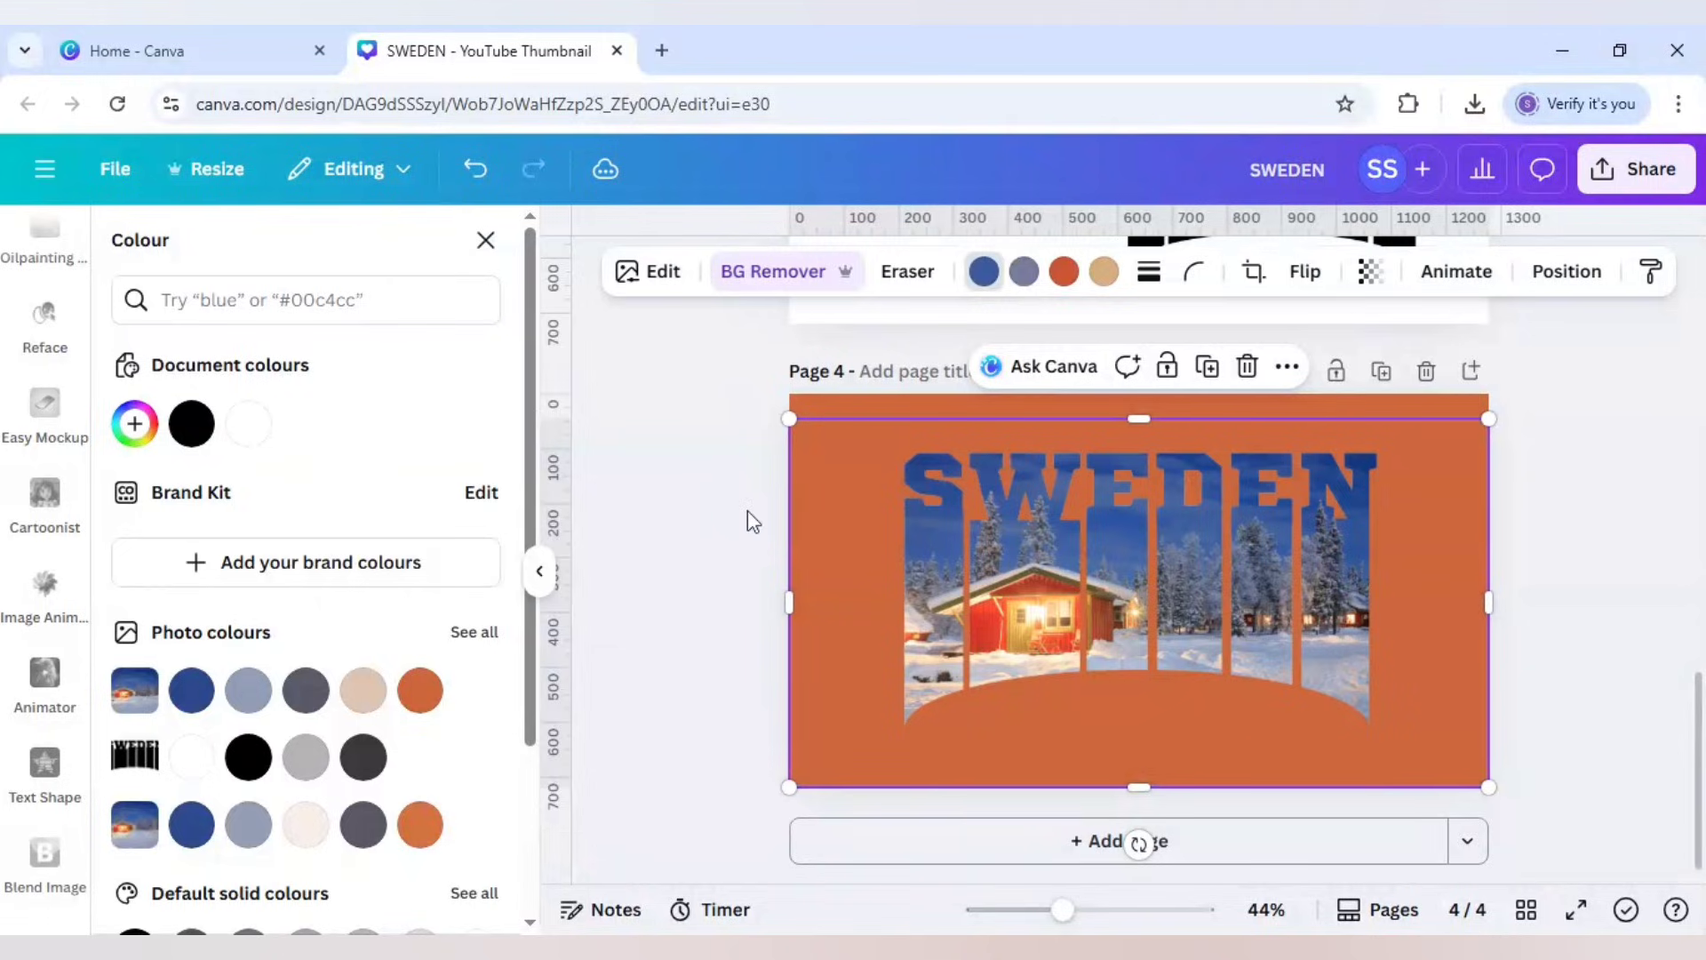
{"action": "left_click", "coordinate": [847, 411]}
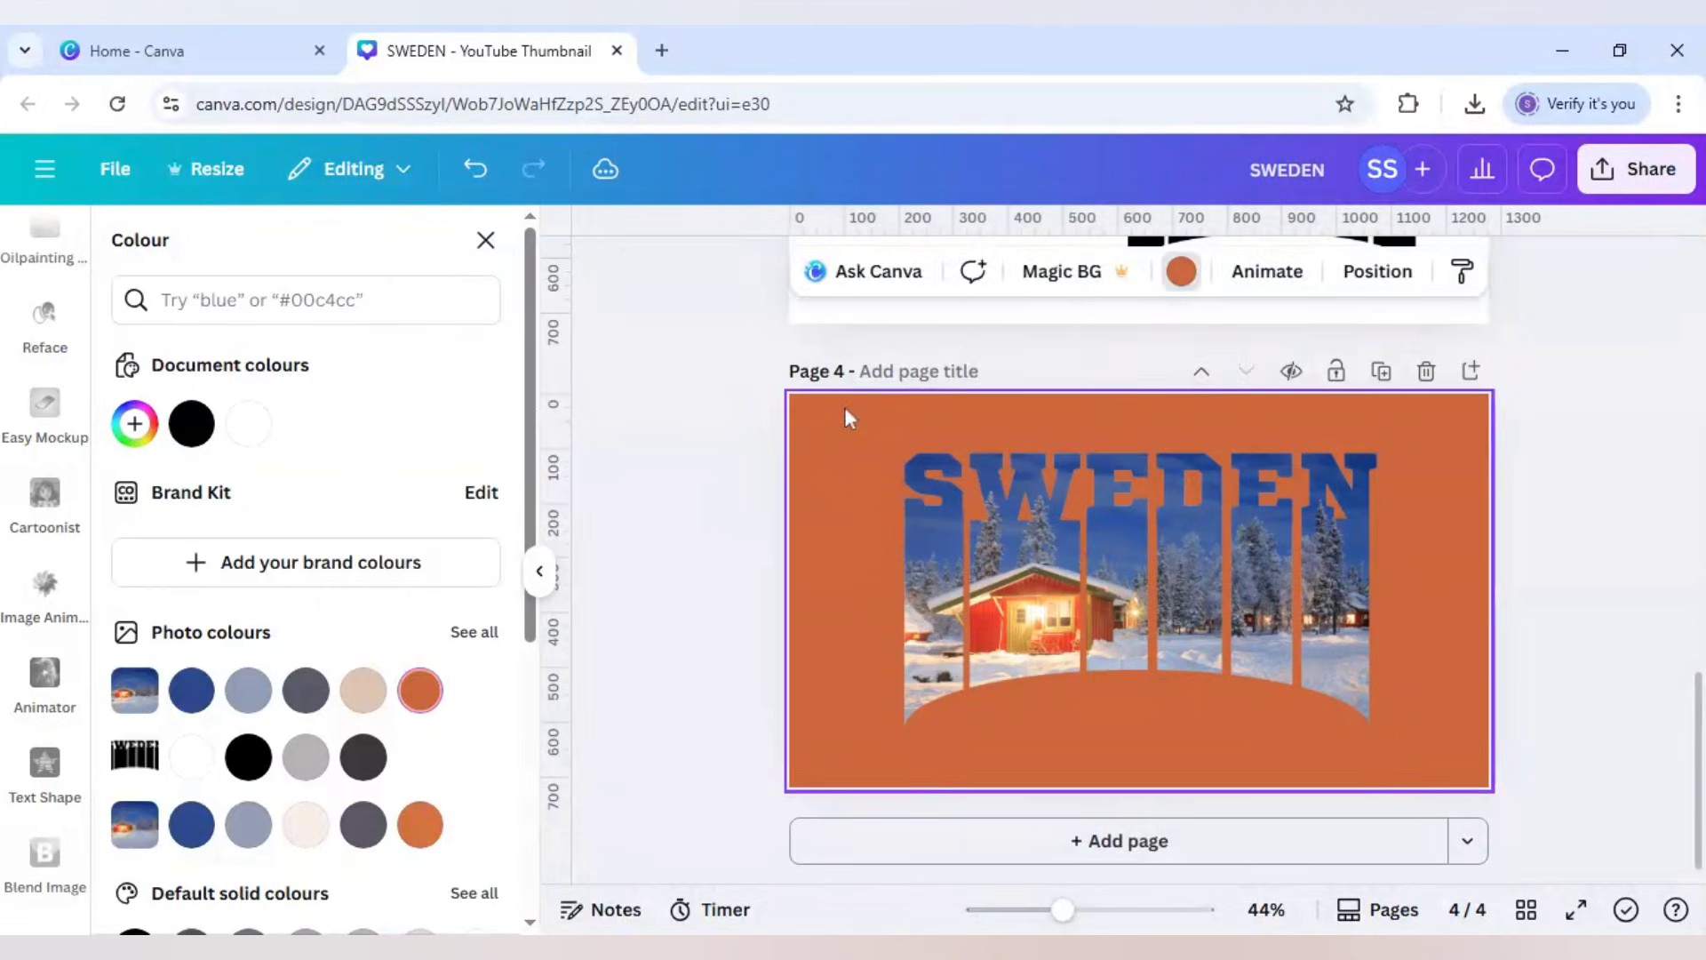
{"action": "key", "text": "Delete"}
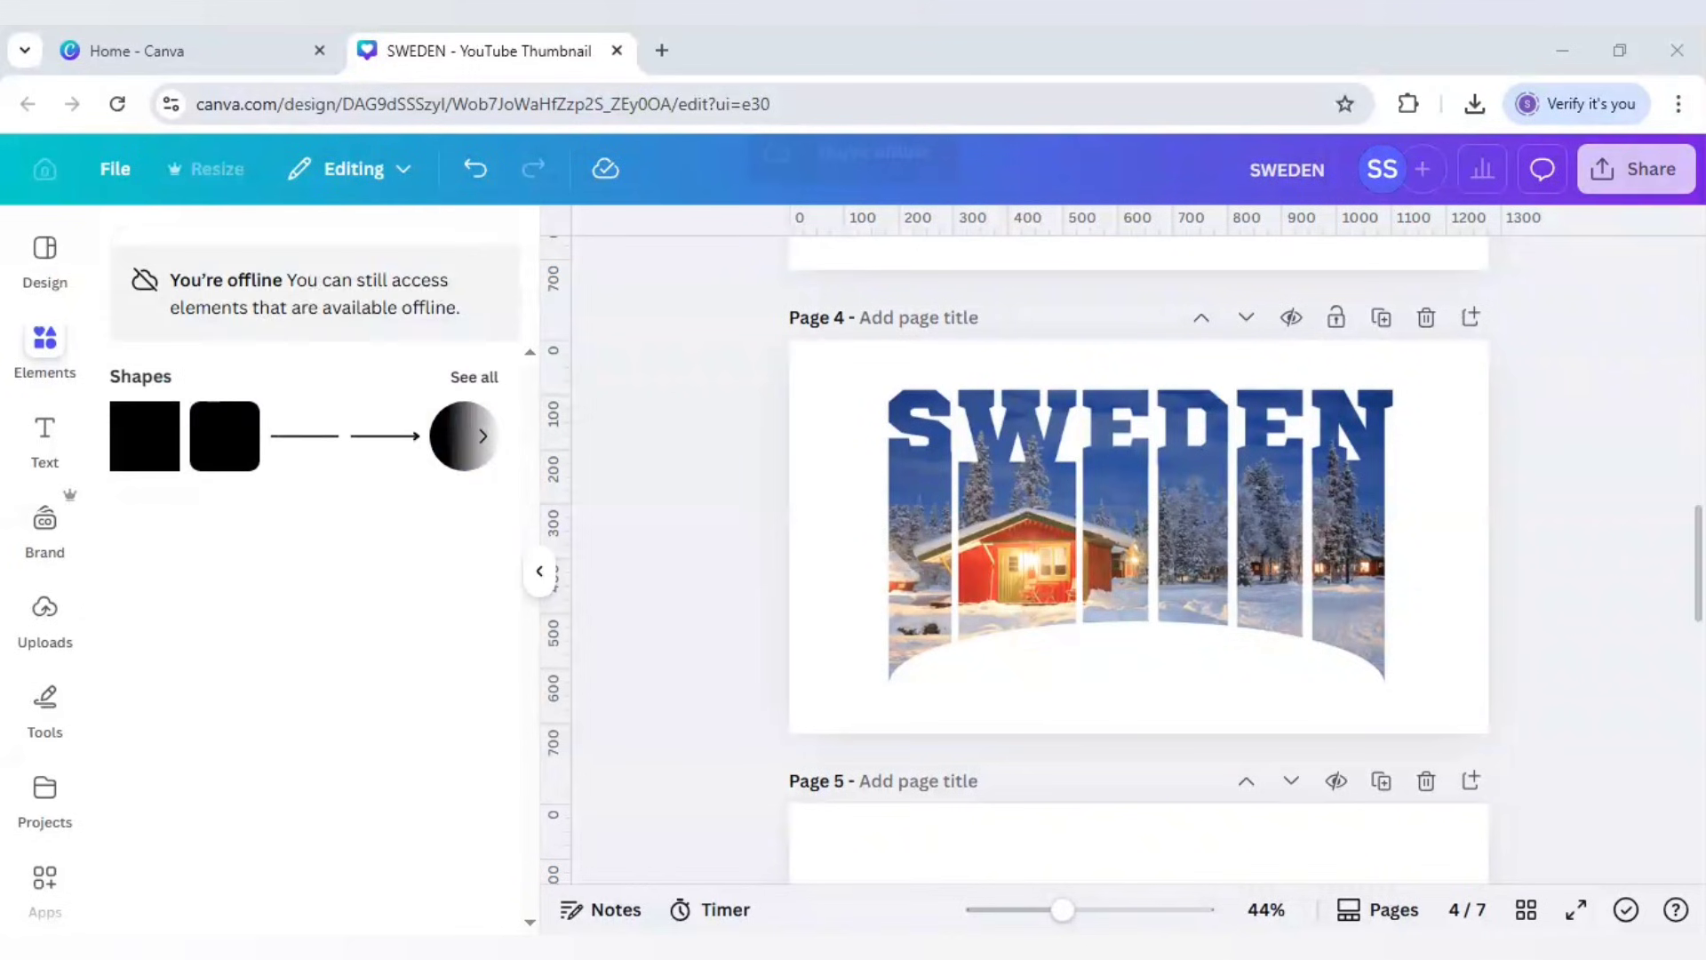
- Raise the saturation of the SWEDEN image on page 4 to 30 in its image adjustments
{"action": "left_click", "coordinate": [1001, 455]}
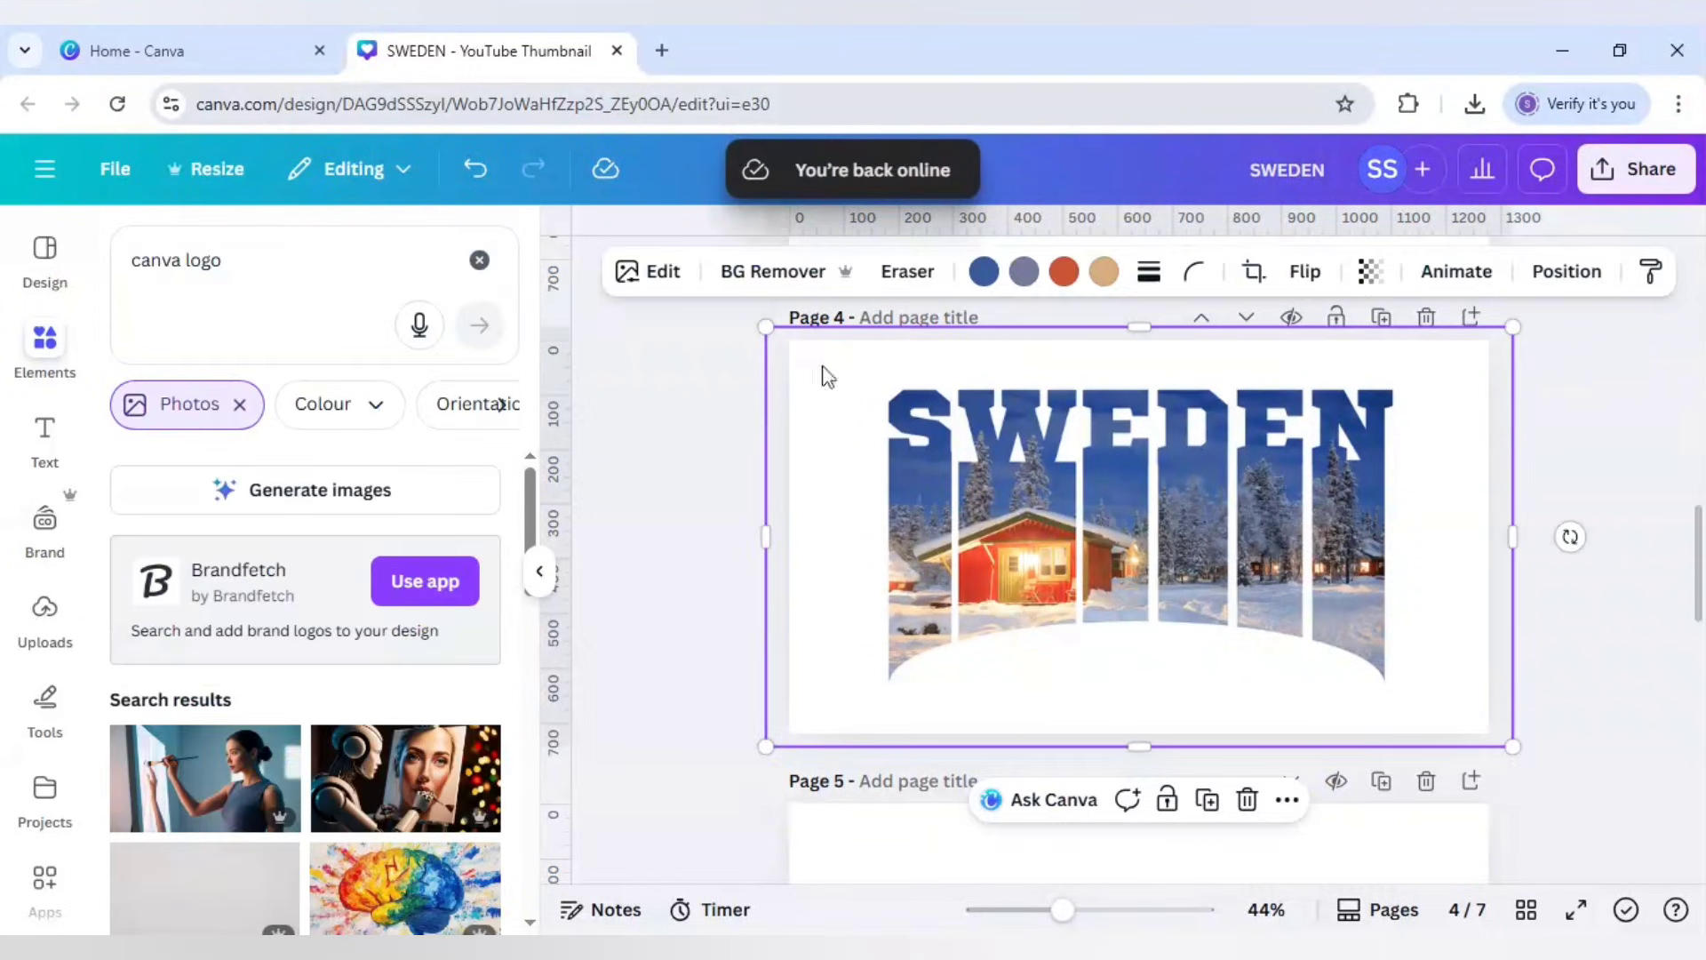
{"action": "left_click", "coordinate": [663, 272]}
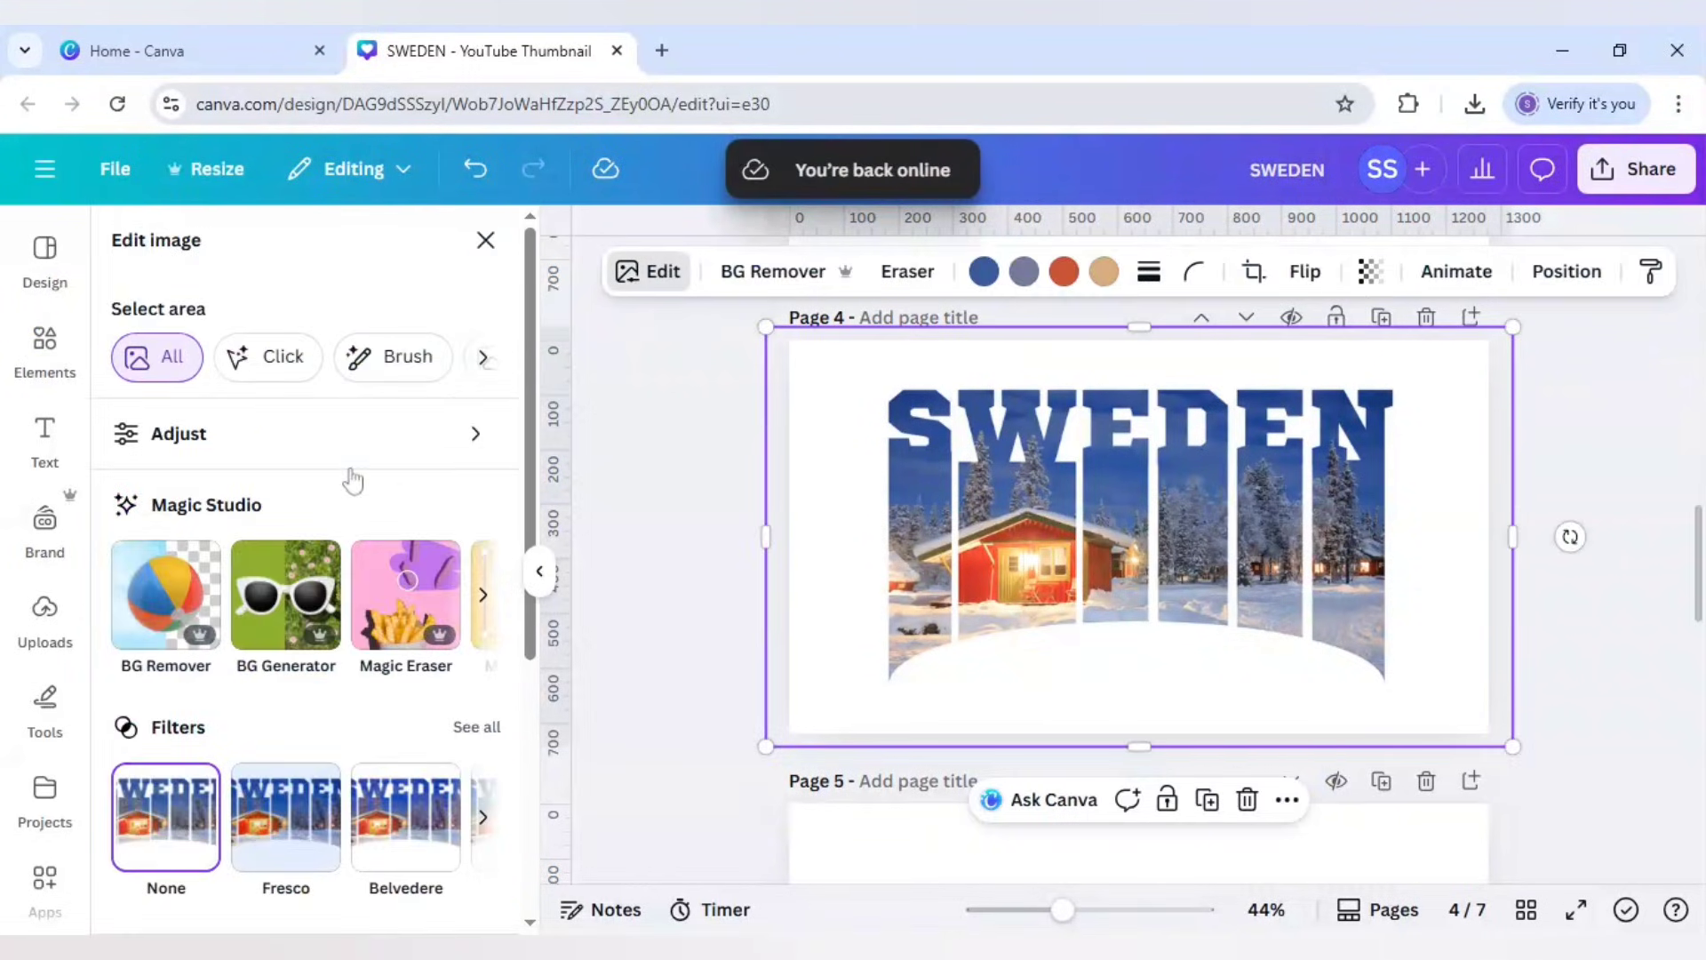
{"action": "left_click", "coordinate": [252, 445]}
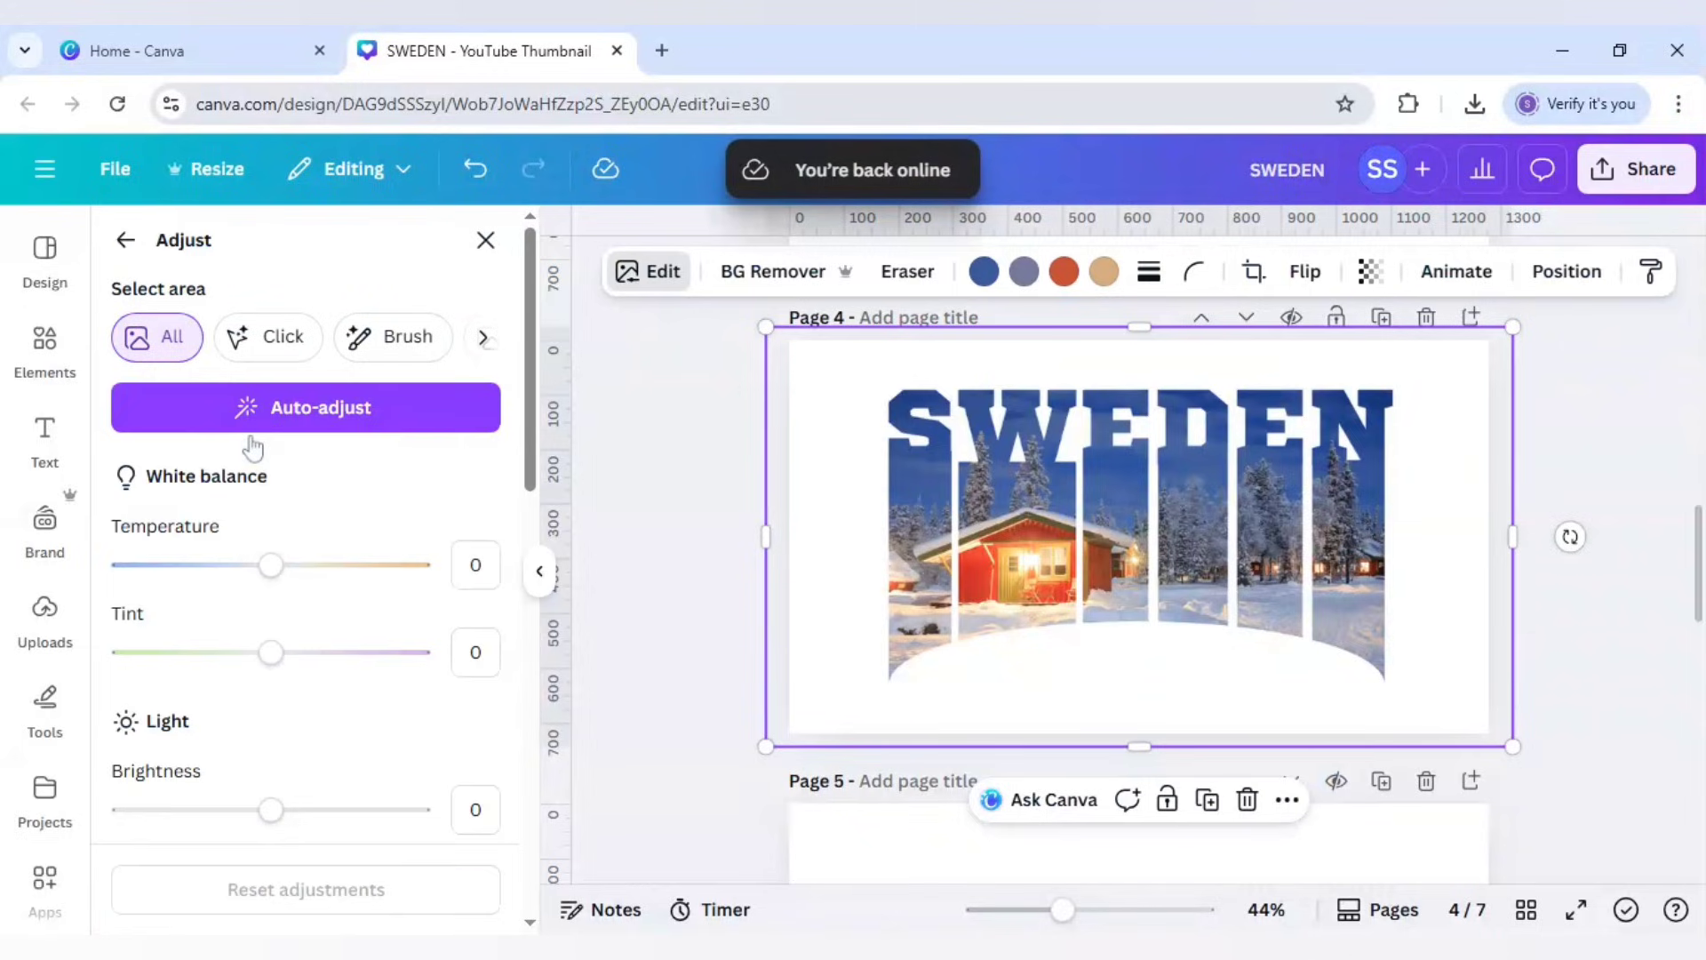
{"action": "scroll", "coordinate": [253, 447], "scroll_direction": "down", "scroll_amount": 10}
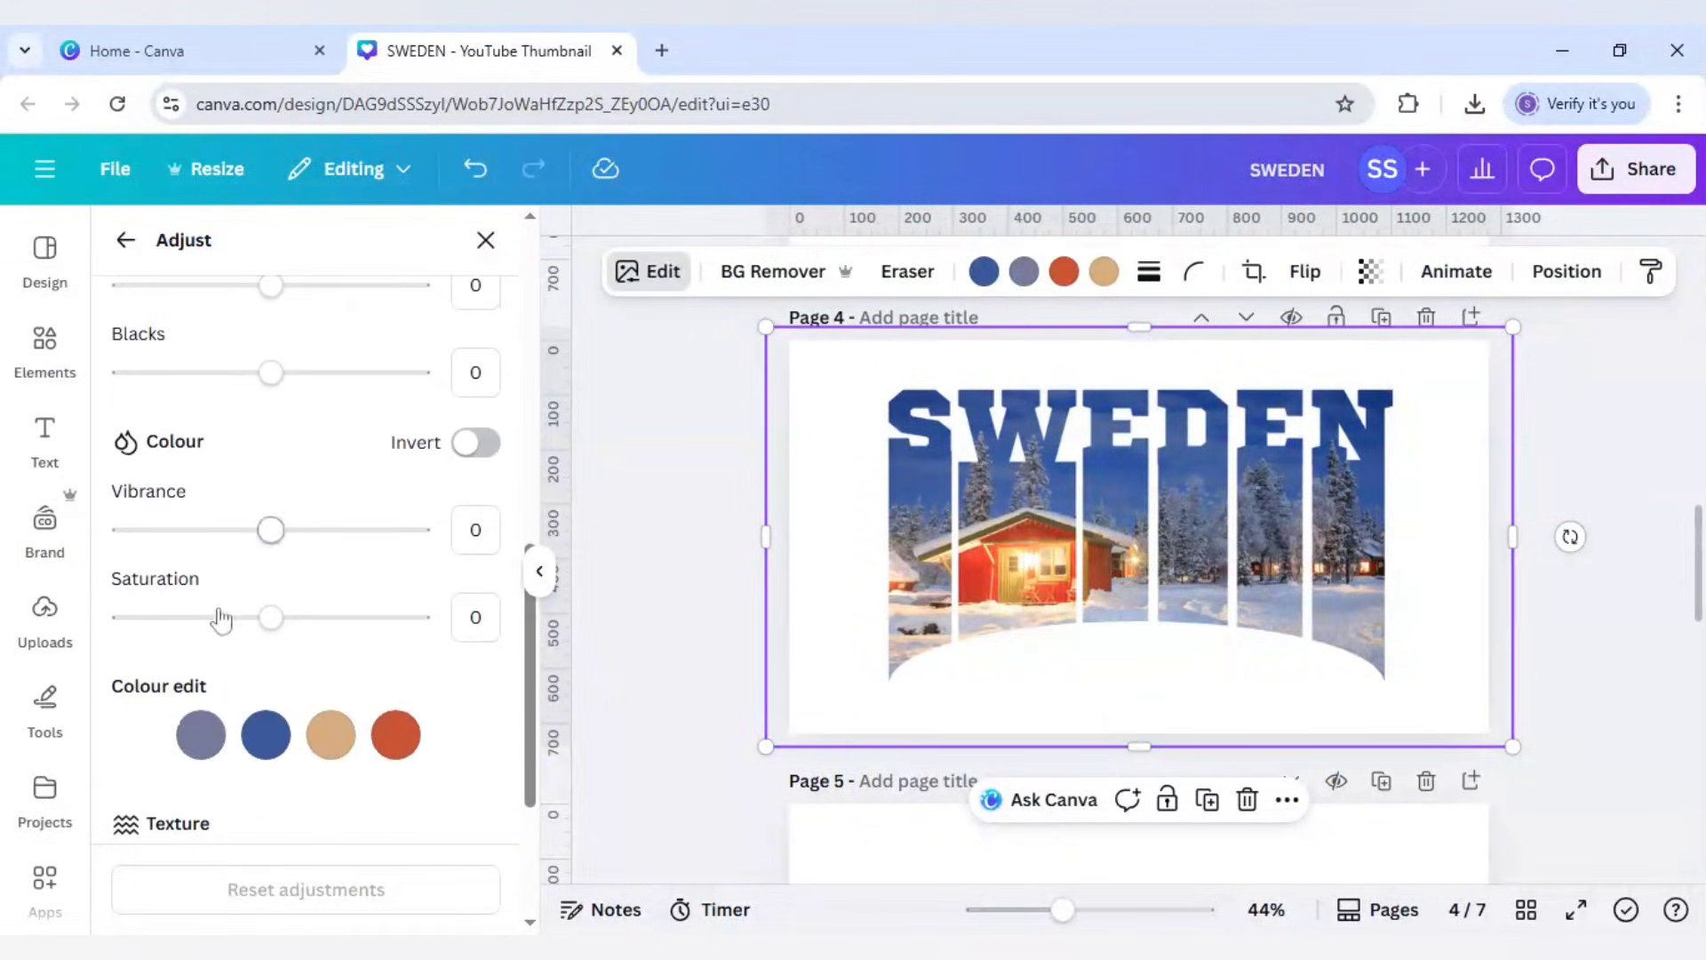
{"action": "left_click", "coordinate": [314, 622]}
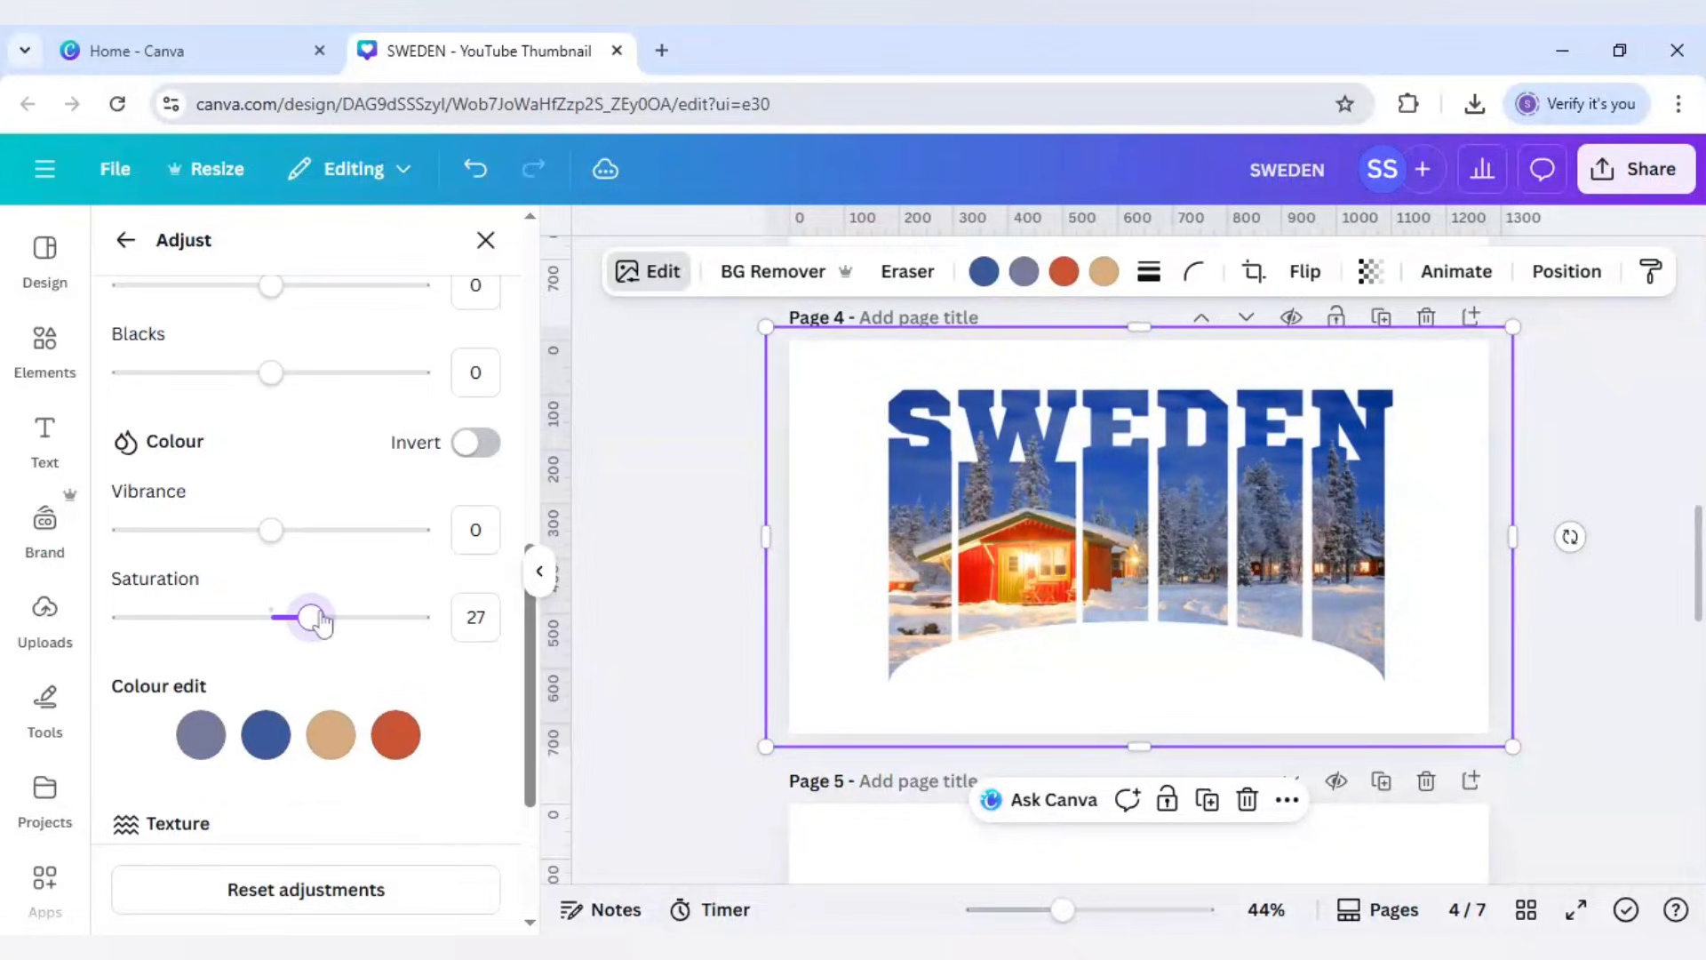
{"action": "left_click_drag", "start_coordinate": [322, 624], "coordinate": [319, 623]}
- Set the SWEDEN image's brightness to 7 and its contrast to 25
{"action": "scroll", "coordinate": [354, 598], "scroll_direction": "up", "scroll_amount": 10}
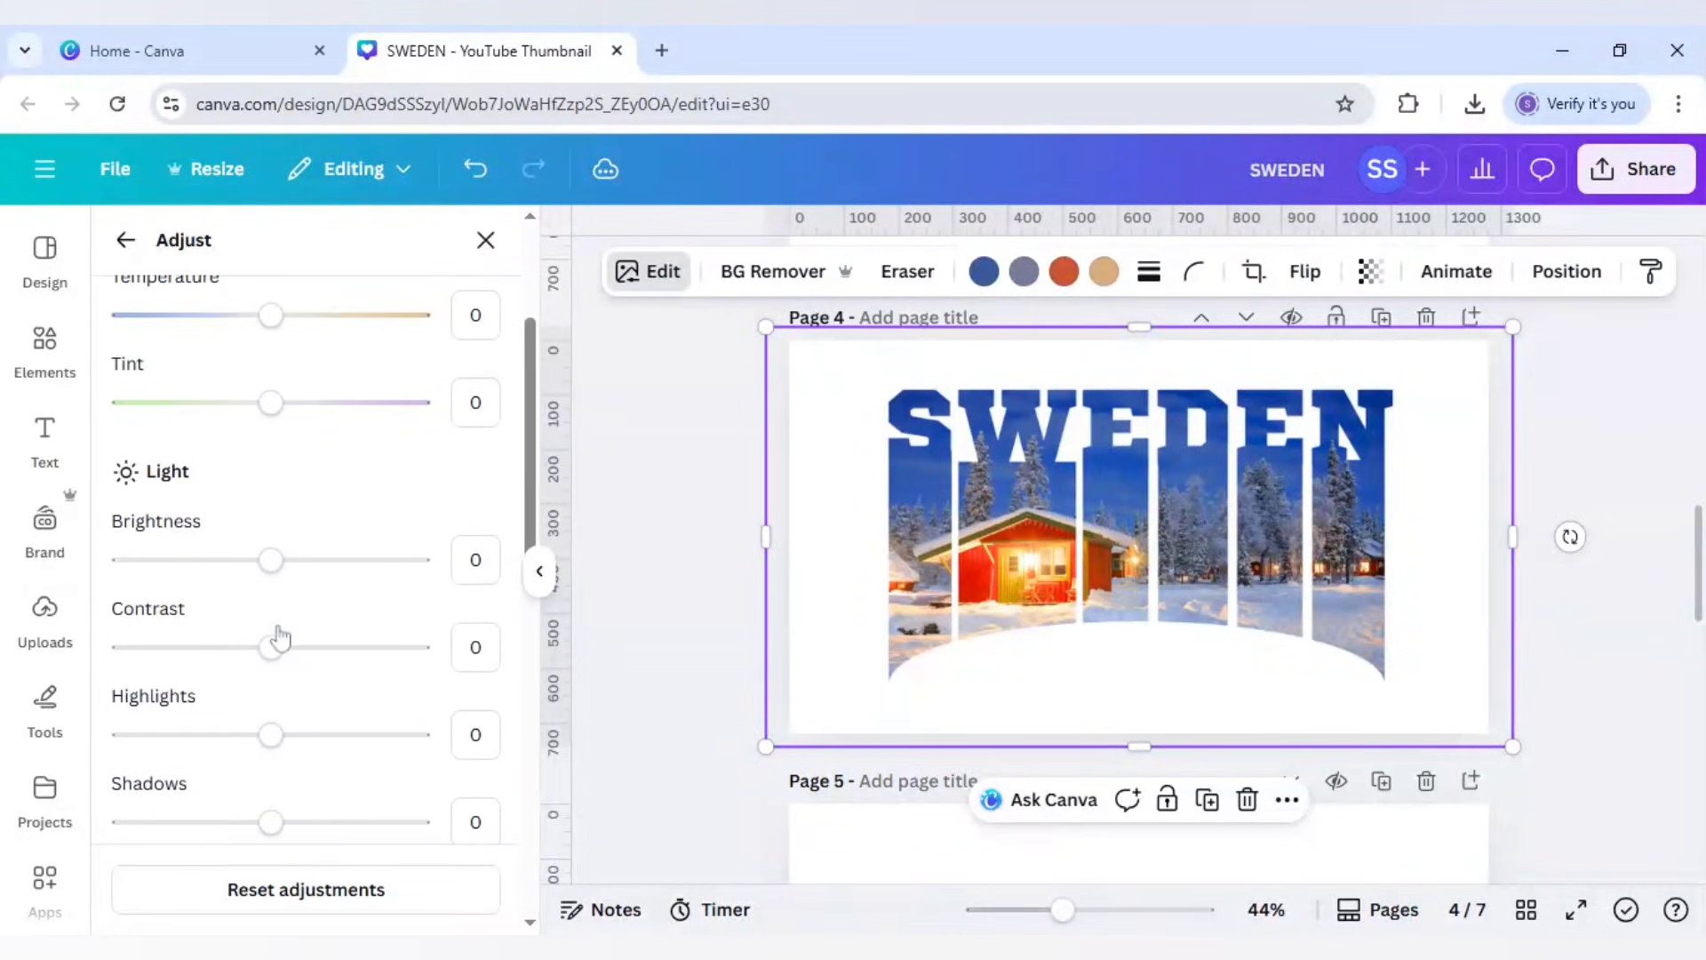
{"action": "left_click", "coordinate": [304, 648]}
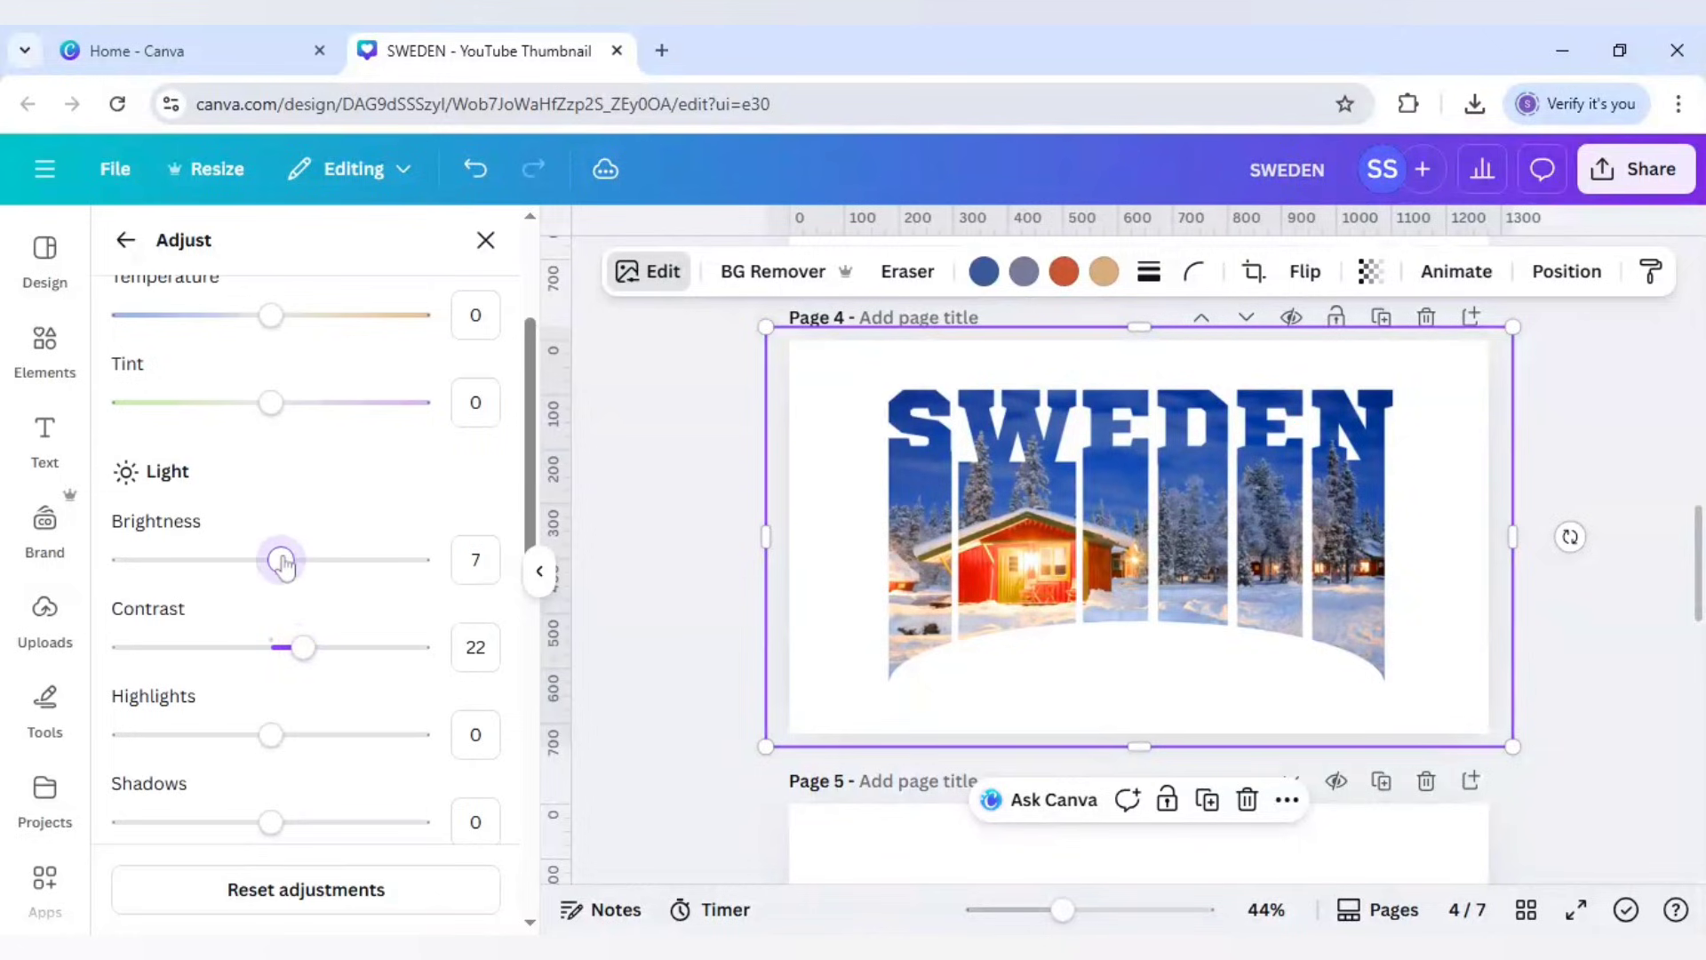
{"action": "left_click_drag", "start_coordinate": [306, 655], "coordinate": [313, 655]}
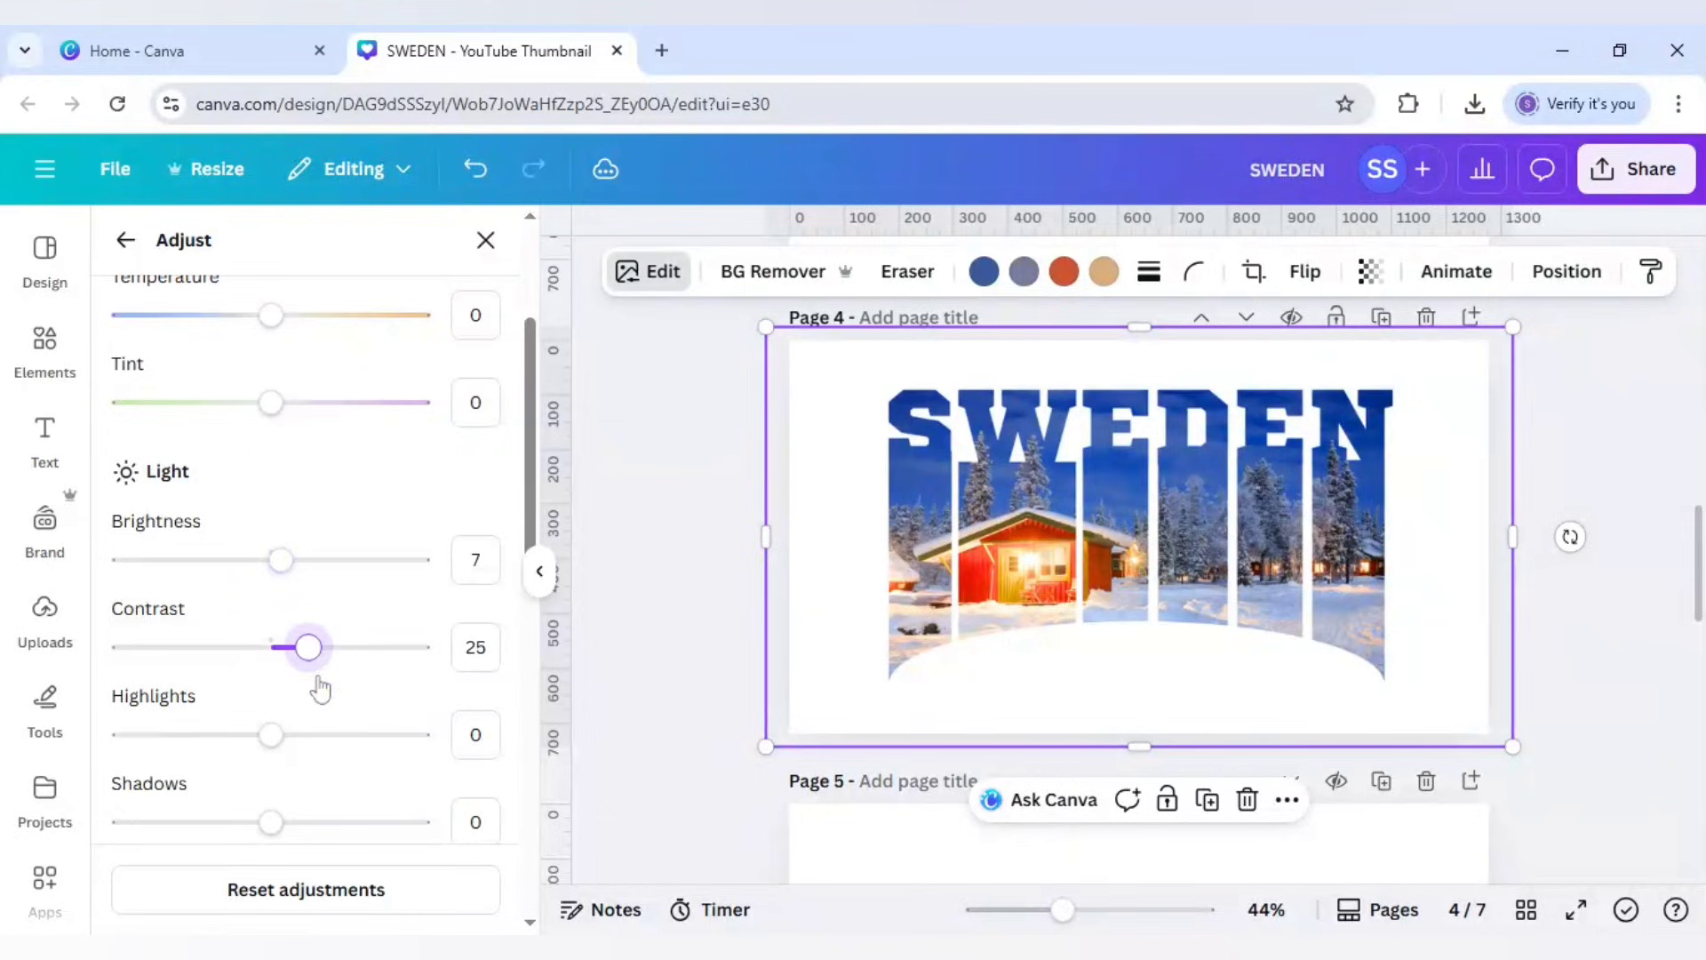
- Set the SWEDEN image's highlights to 20 and its whites to -17
{"action": "scroll", "coordinate": [320, 690], "scroll_direction": "down", "scroll_amount": 2}
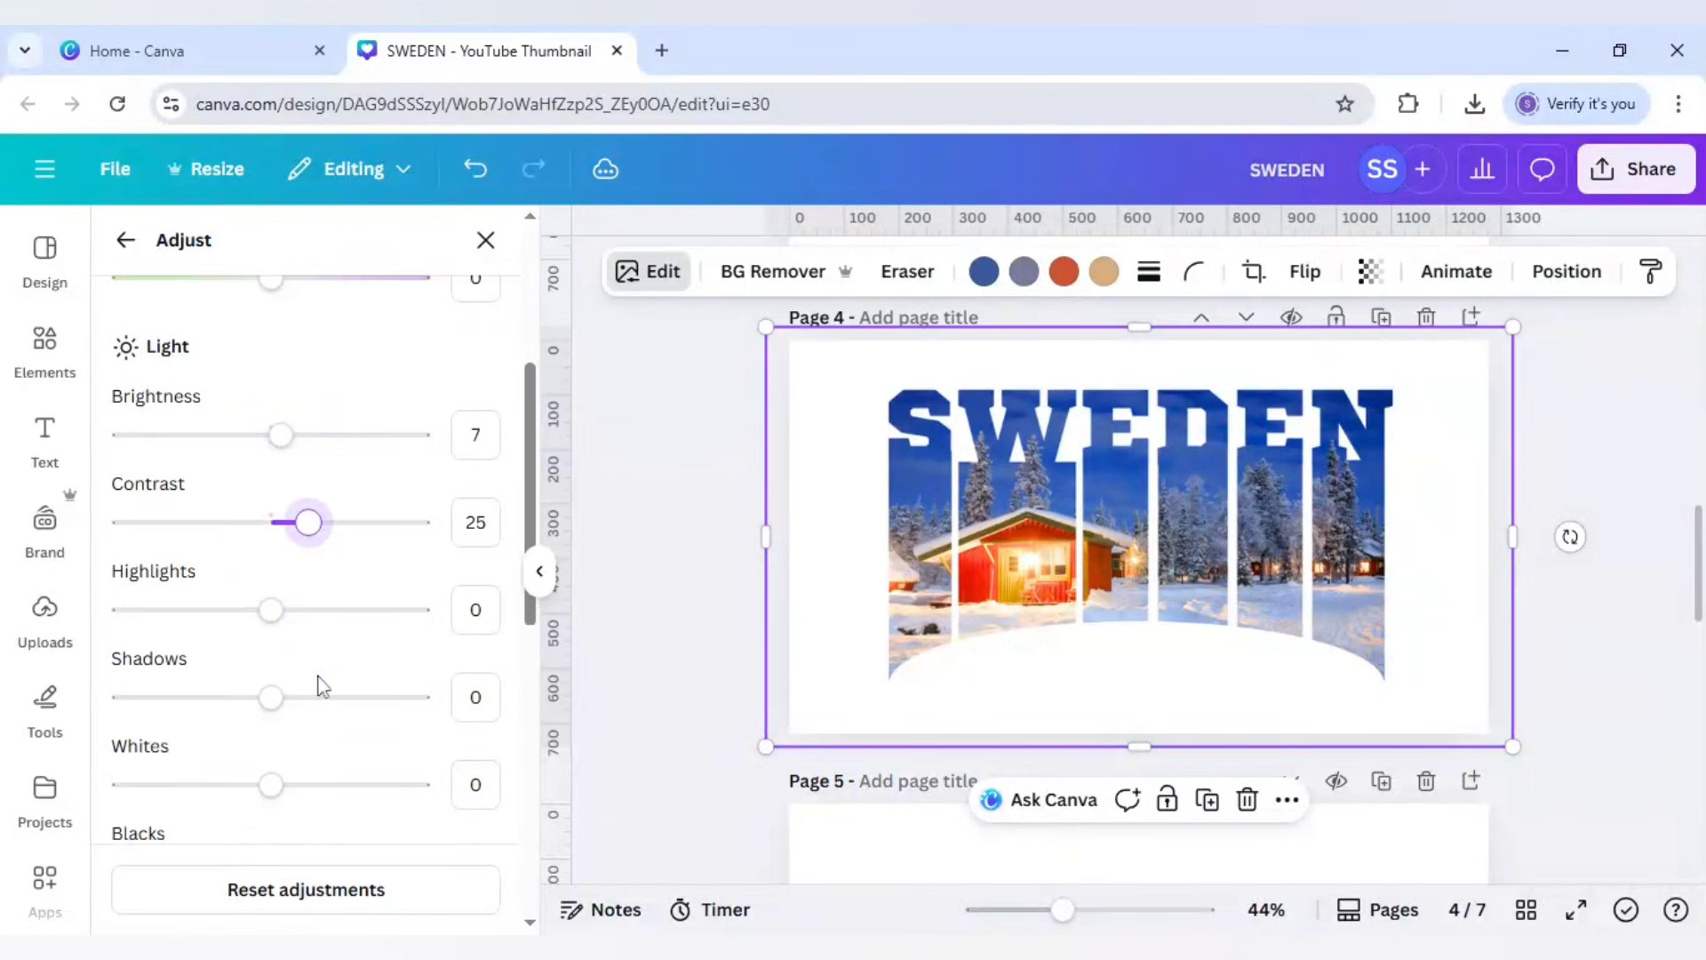
{"action": "left_click", "coordinate": [302, 613]}
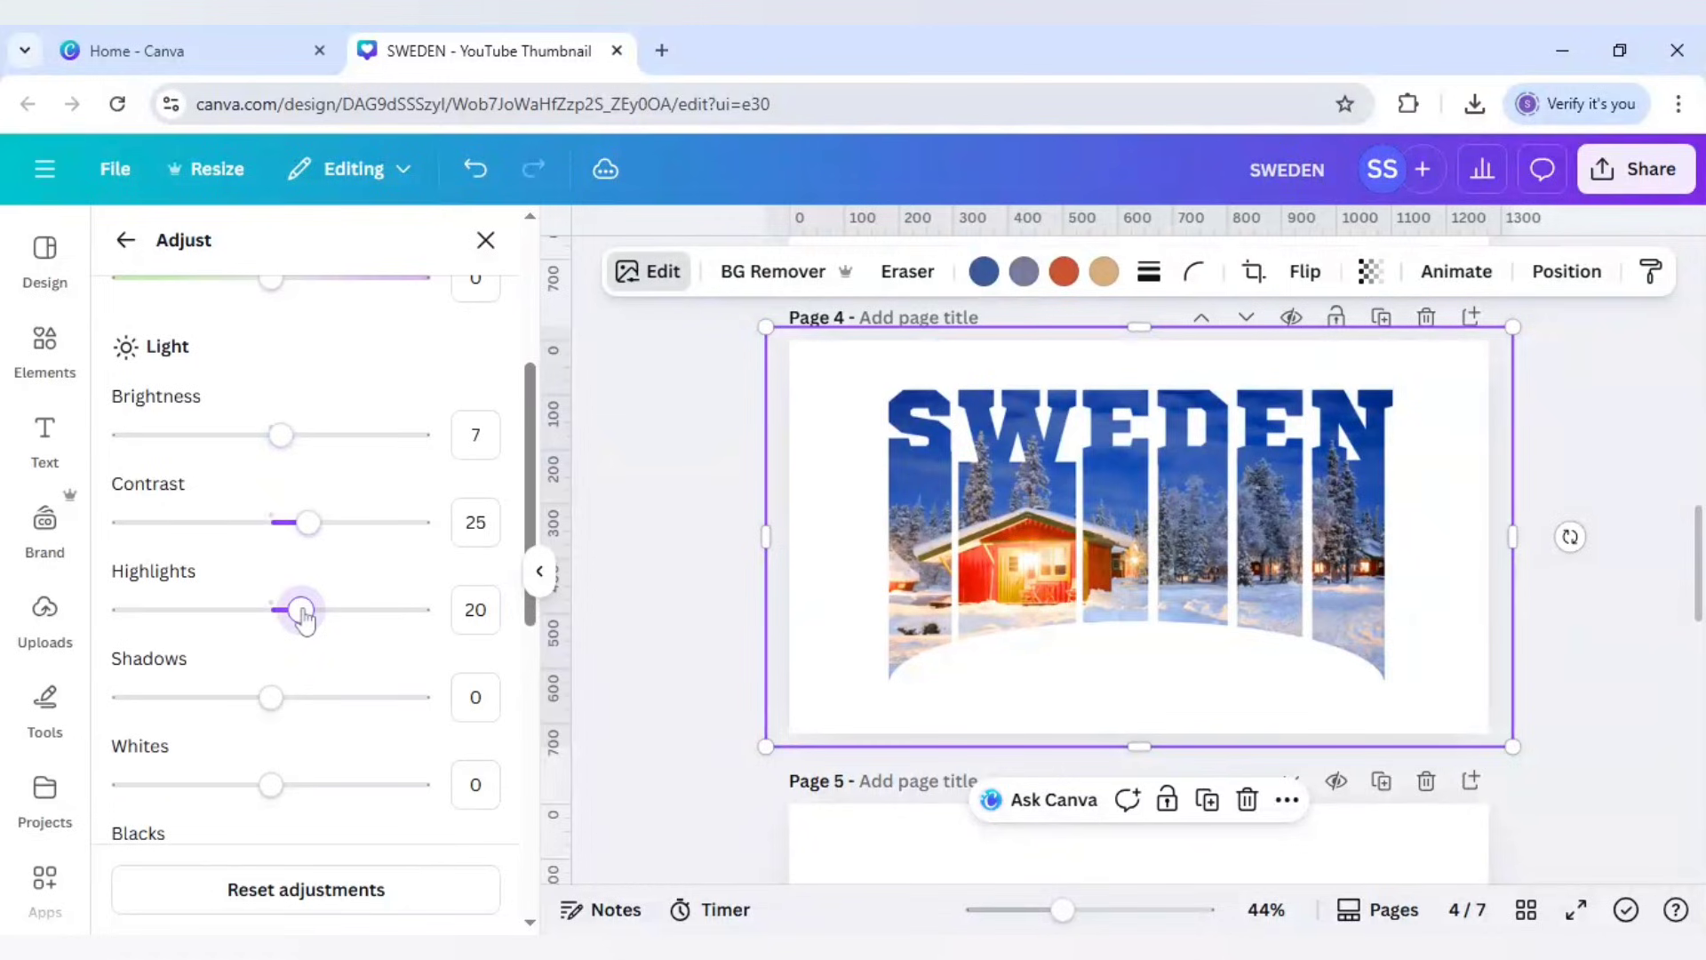
{"action": "scroll", "coordinate": [304, 620], "scroll_direction": "down", "scroll_amount": 2}
{"action": "left_click", "coordinate": [248, 662]}
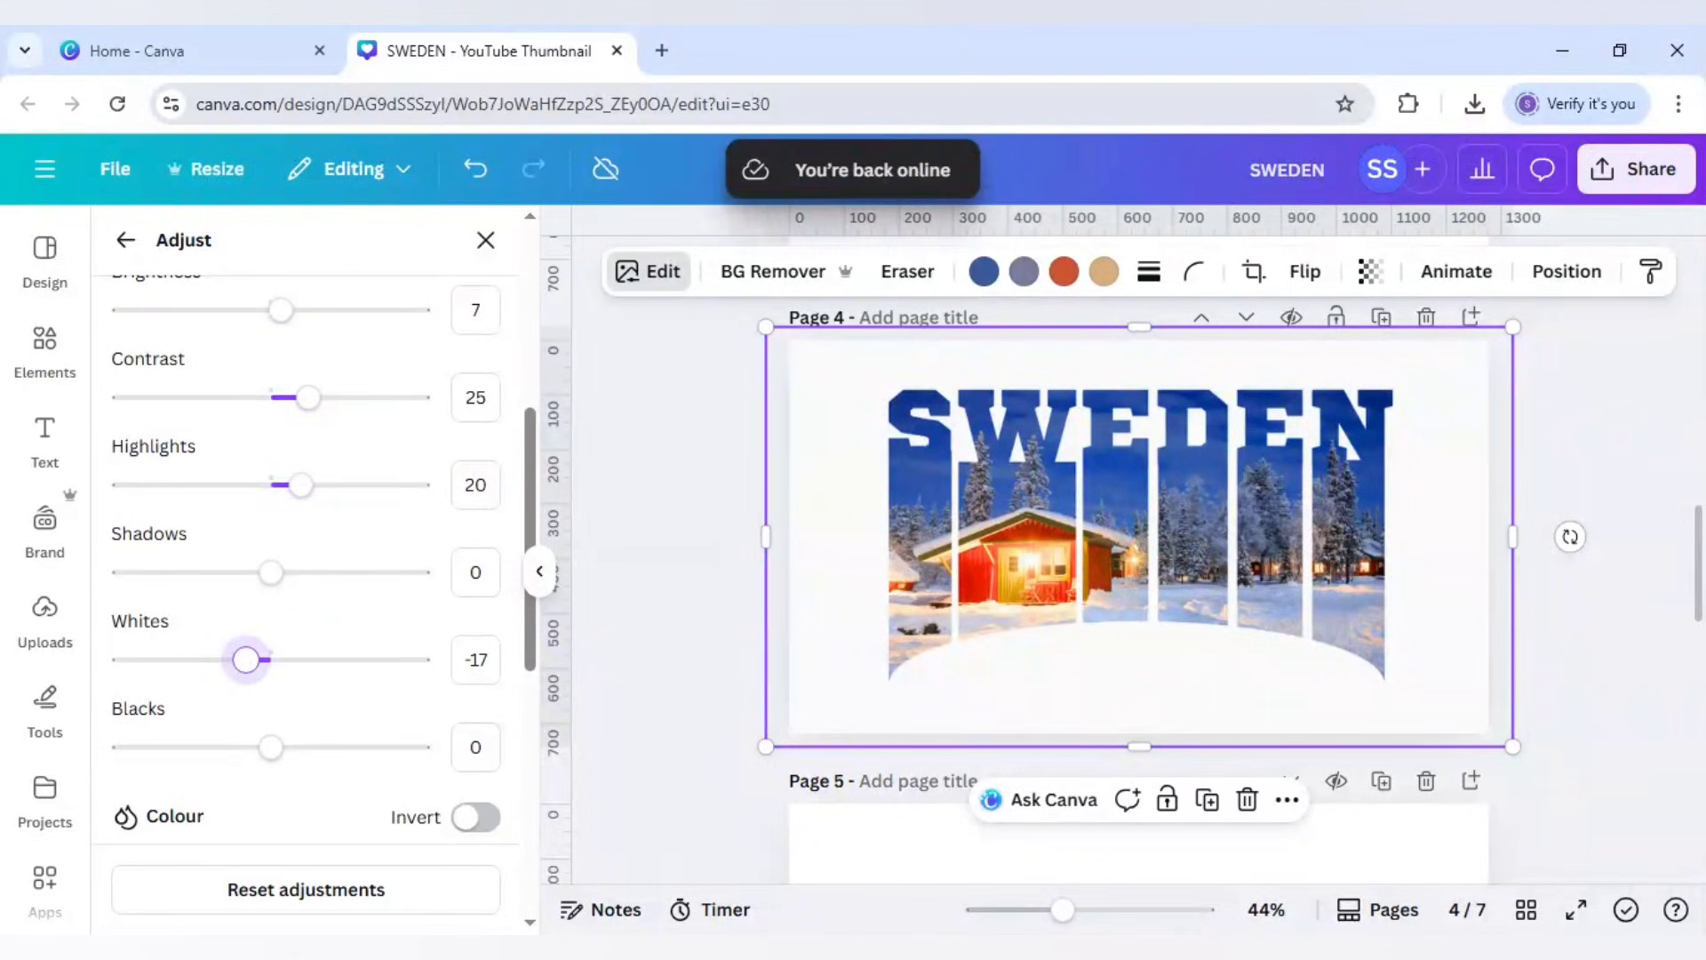
{"action": "scroll", "coordinate": [274, 609], "scroll_direction": "down", "scroll_amount": 3}
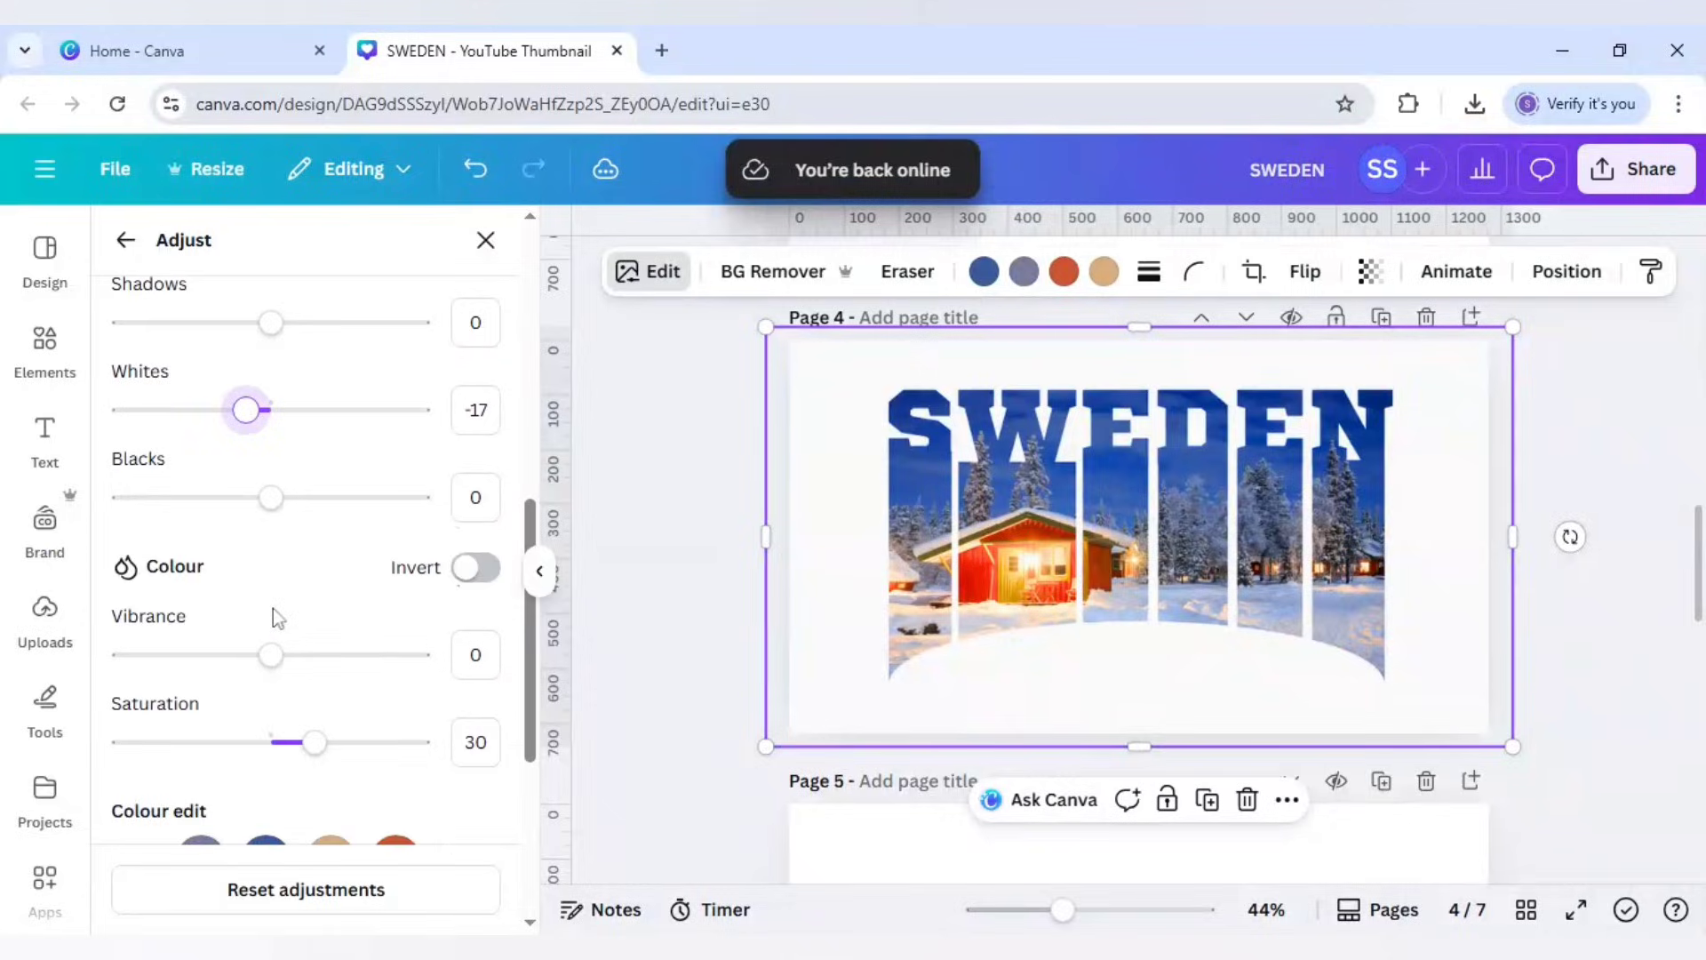